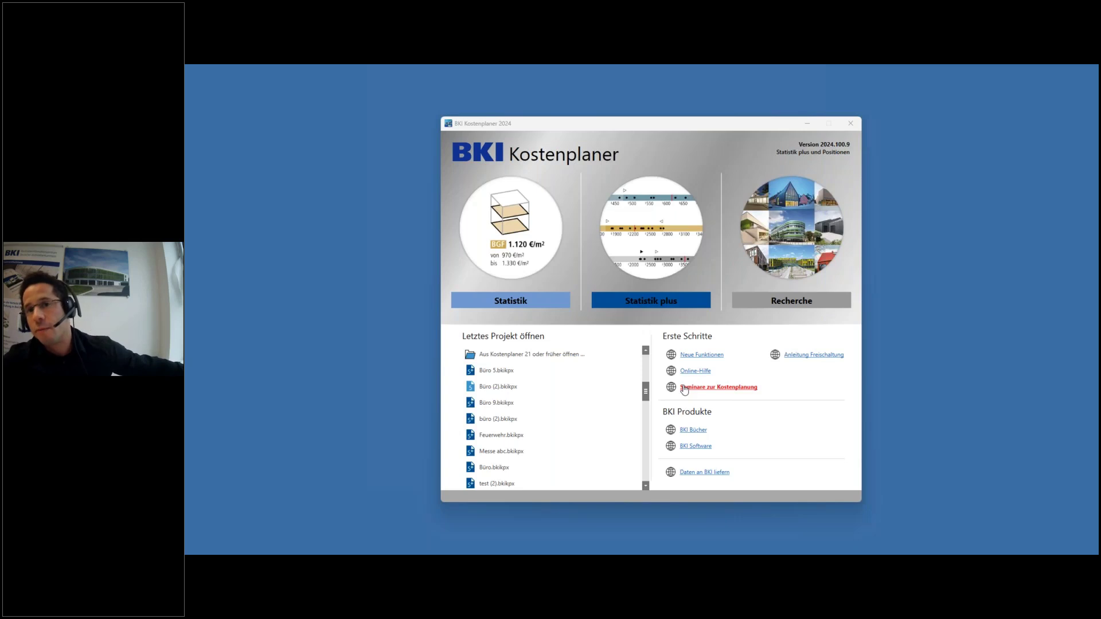
click(740, 388)
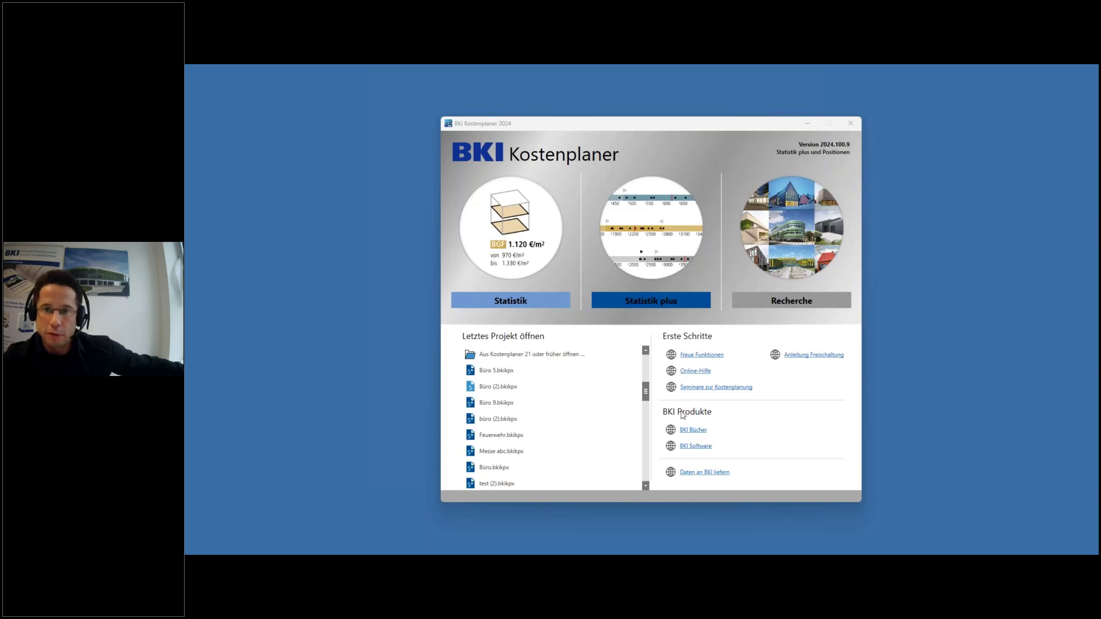
click(691, 431)
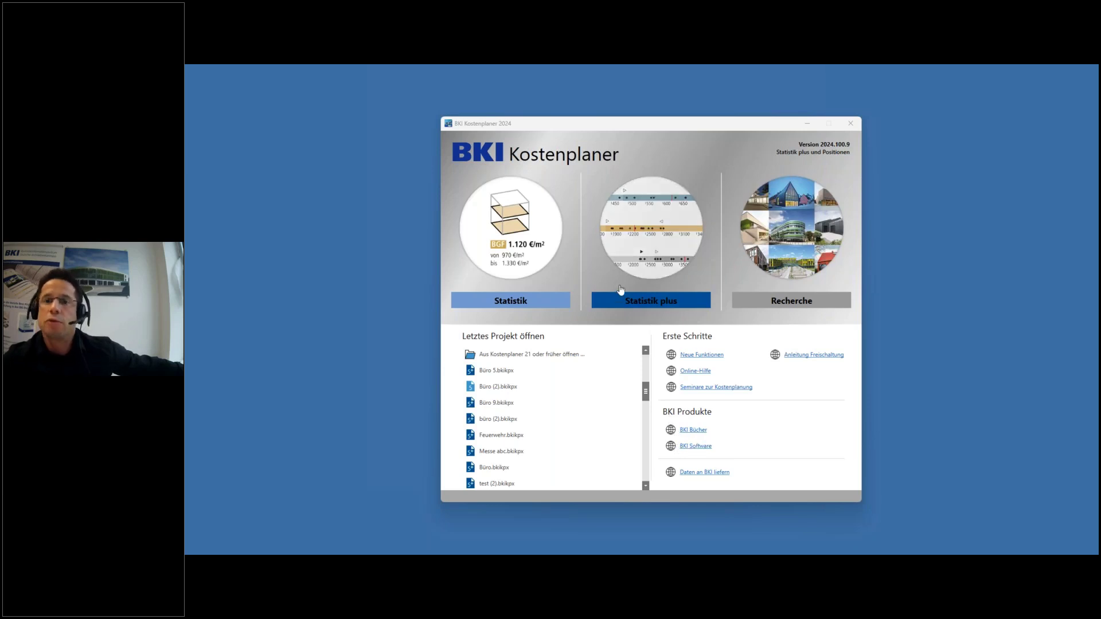
click(727, 473)
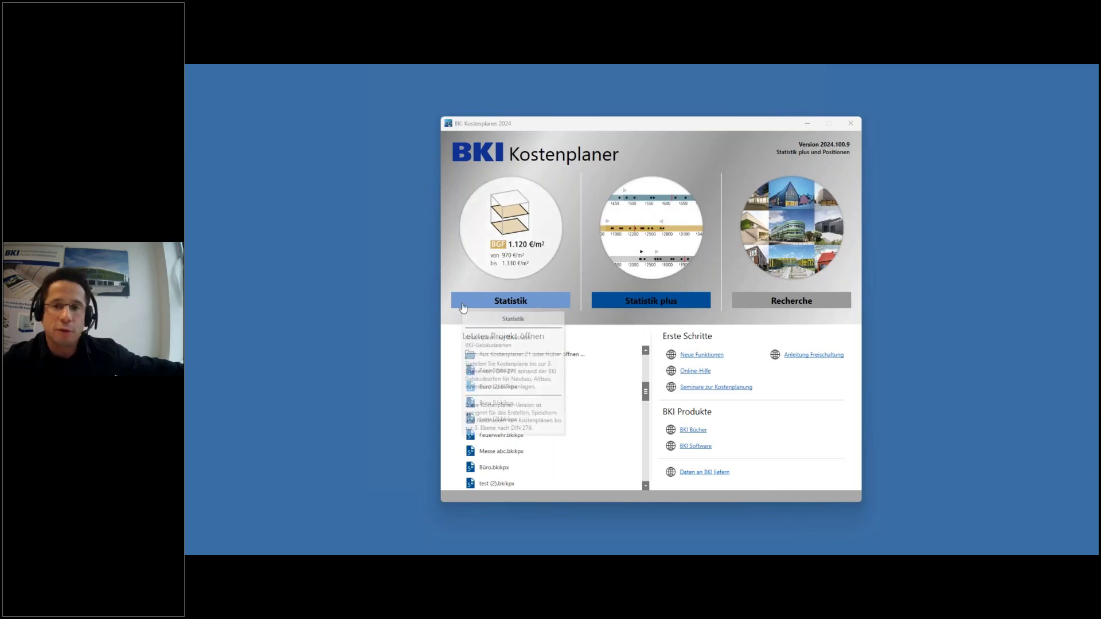
click(703, 472)
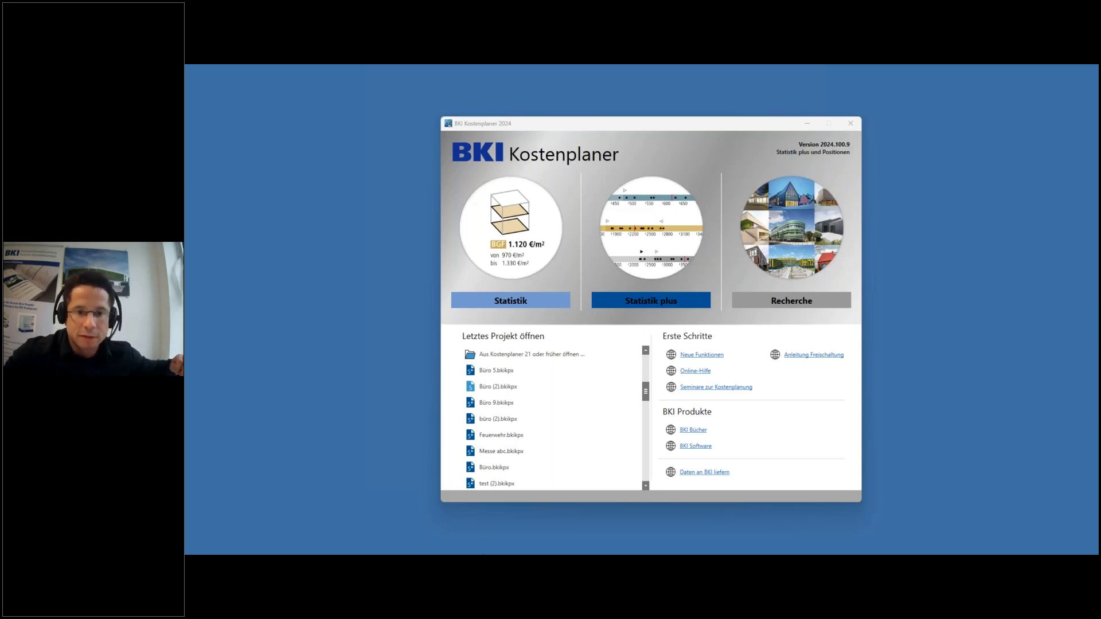
Step: Open the recent project Büro 5.bkikpx and look through its tree of project settings, planning steps and user support entries
double_click(496, 370)
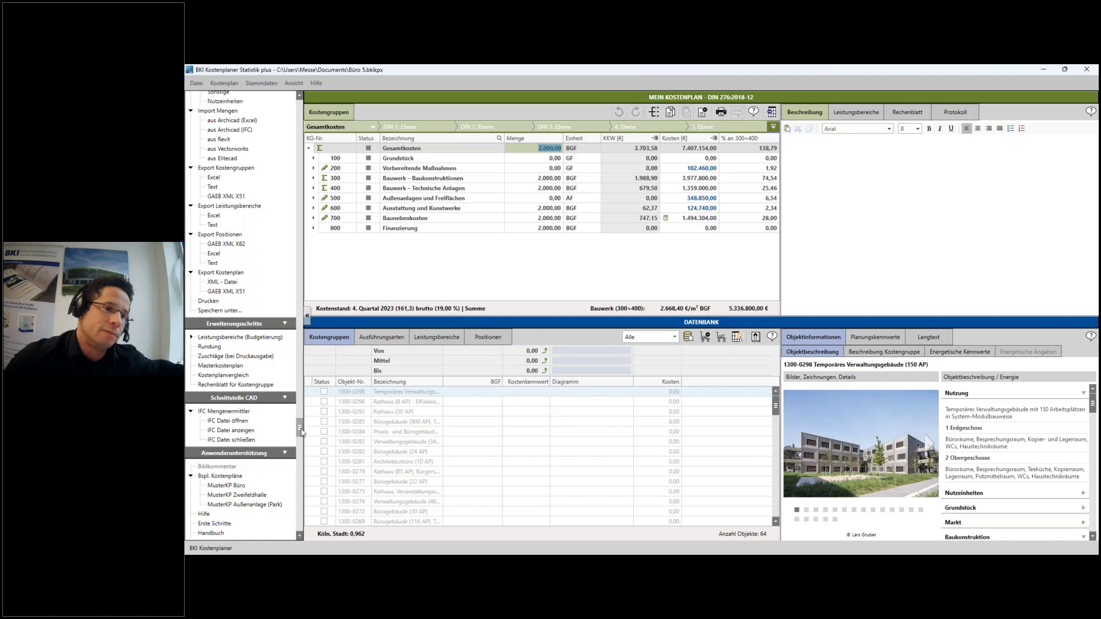
scroll(301, 434, down, 1)
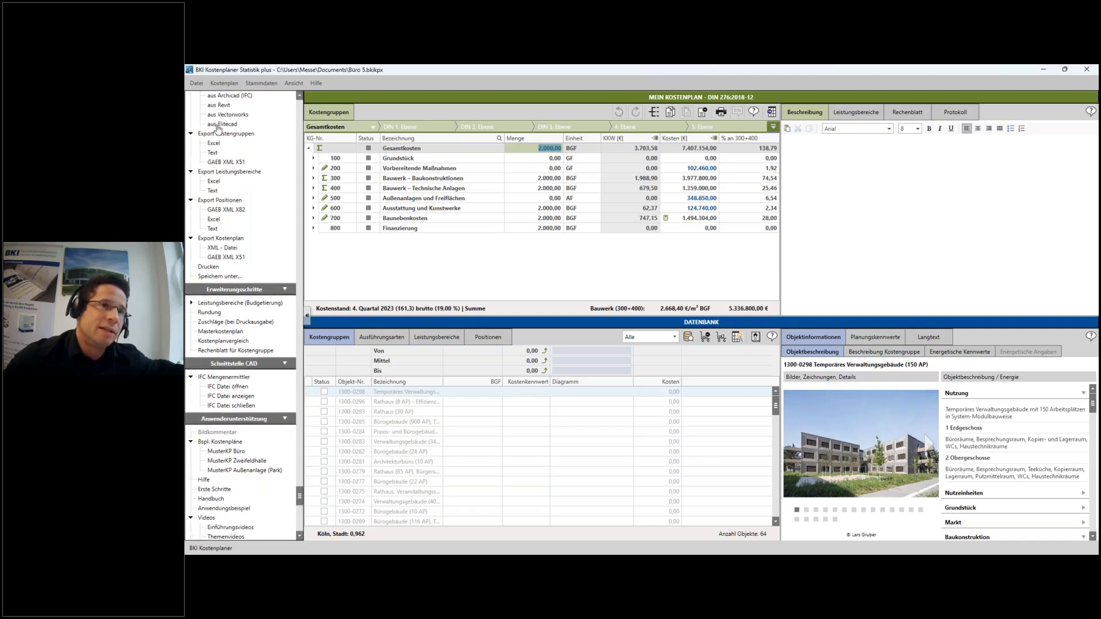
scroll(265, 220, up, 5)
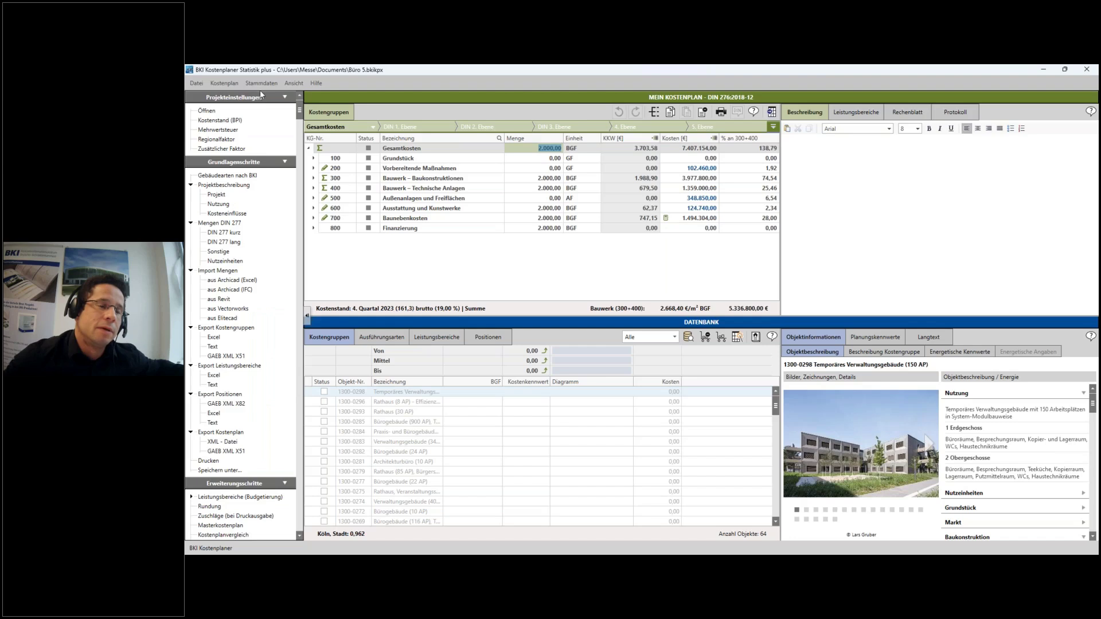
scroll(236, 322, down, 2)
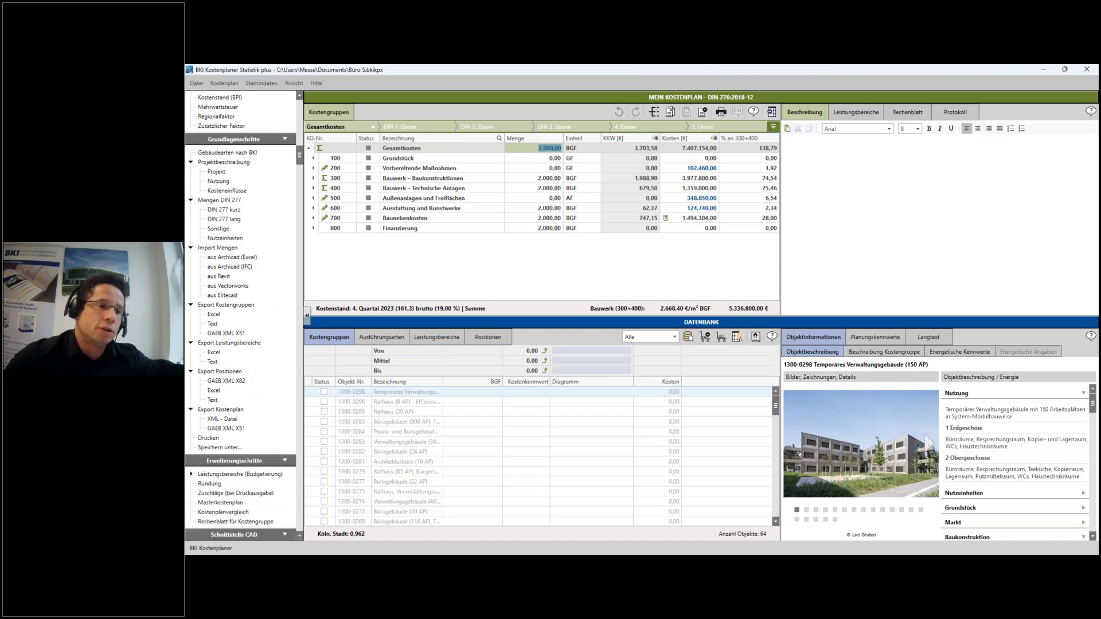
scroll(246, 477, down, 3)
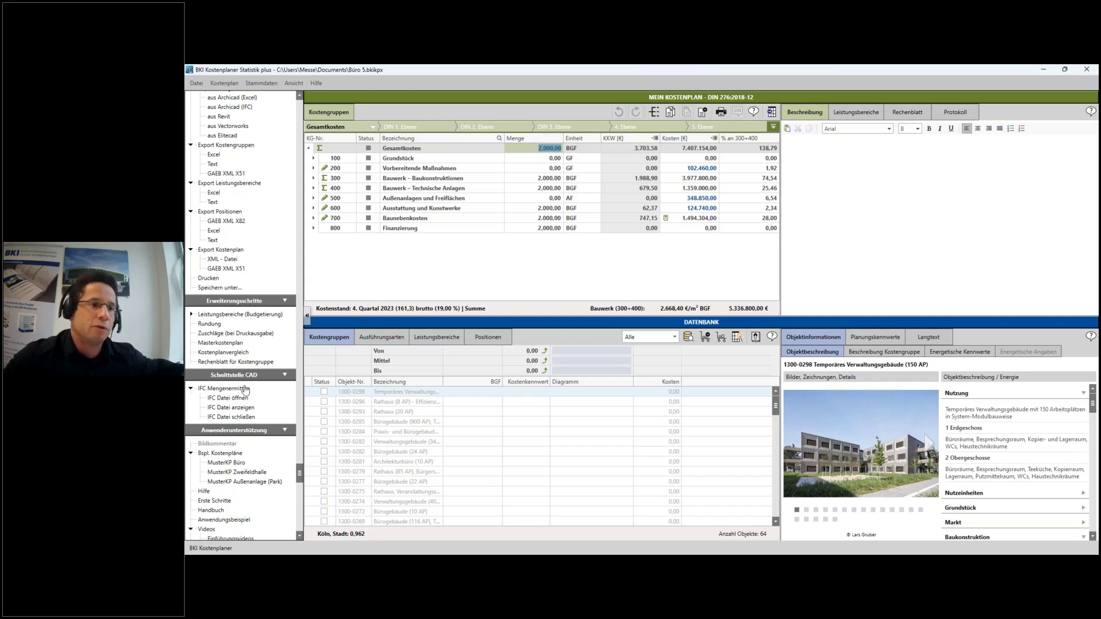
scroll(246, 391, down, 1)
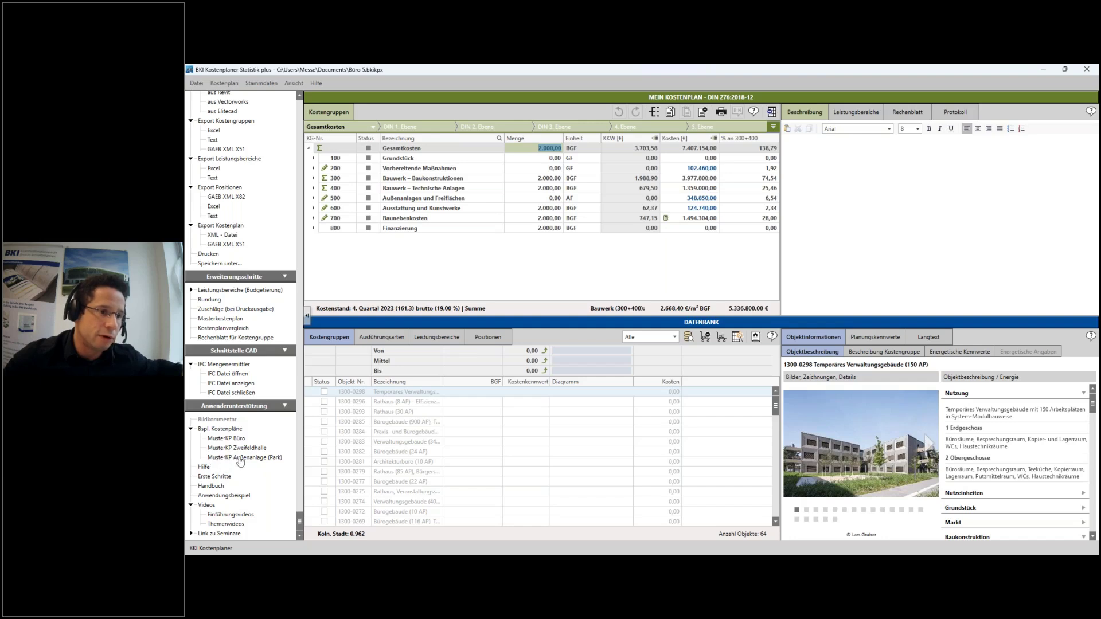
Step: Open the sample cost plan MusterKP Außenanlage (Park) and maximize its window
click(271, 462)
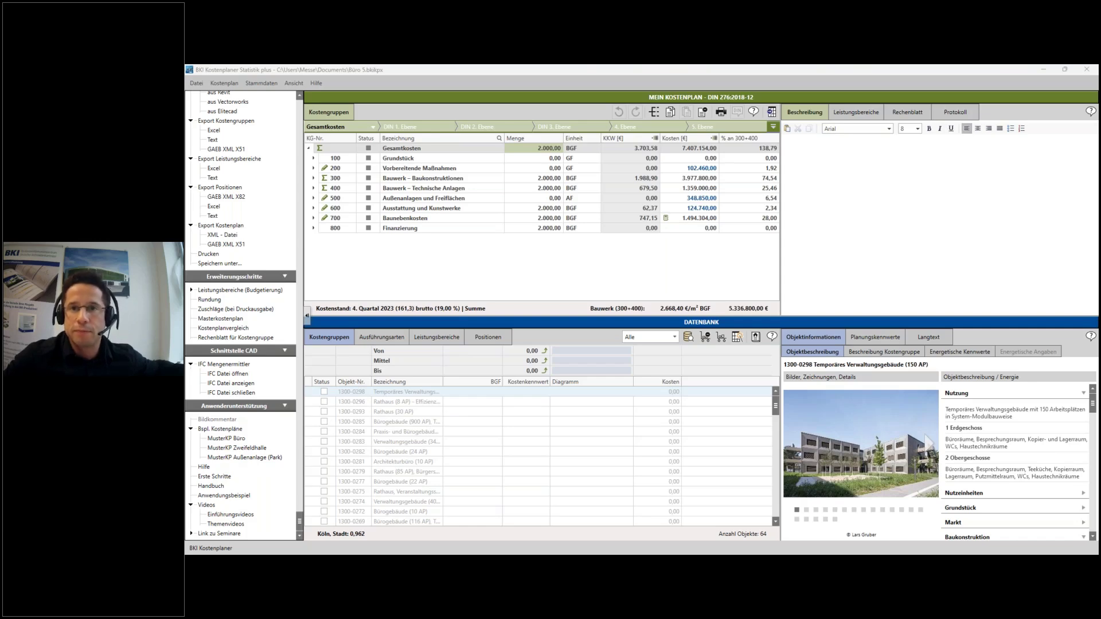
drag(1049, 325, 859, 136)
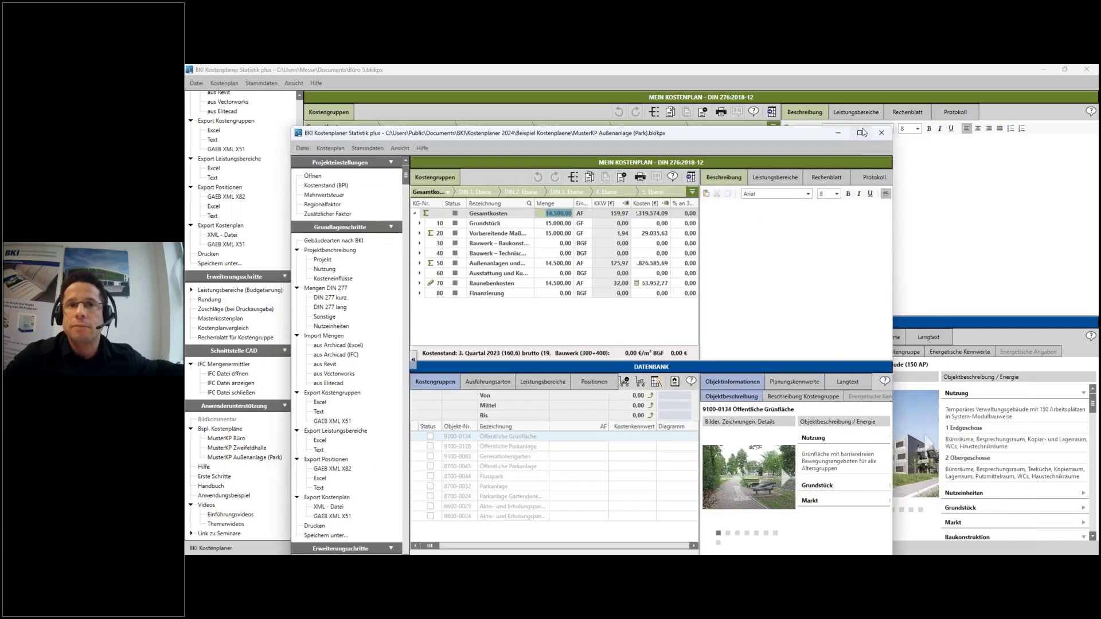
click(862, 134)
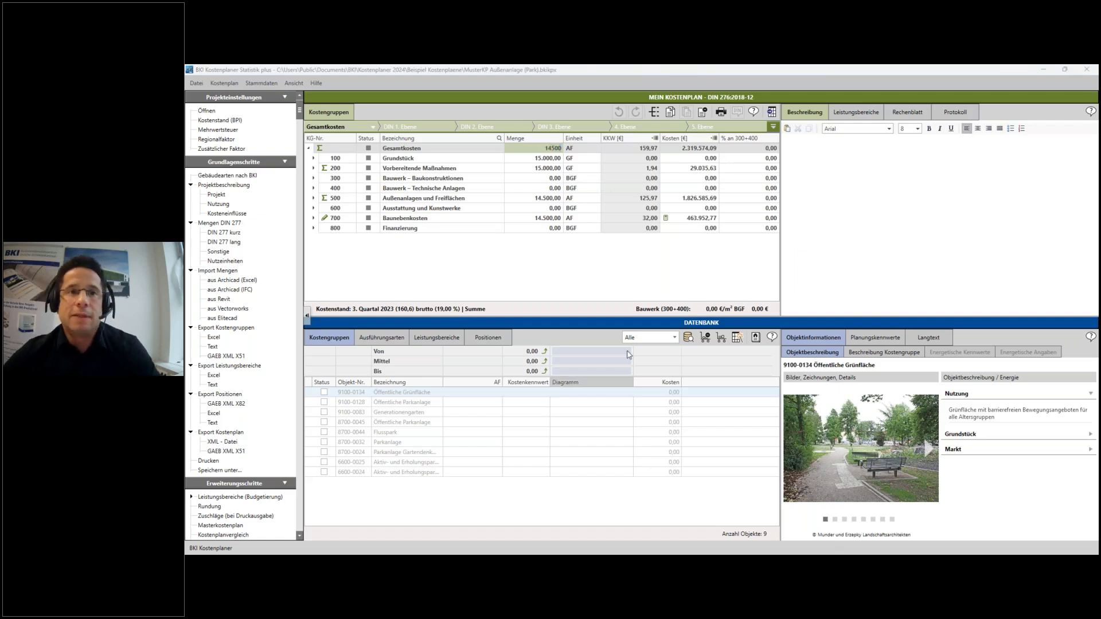
Step: Expand cost group 300 Bauwerk – Baukonstruktionen and select subgroup 330 Außenwände to check its database entries
click(341, 183)
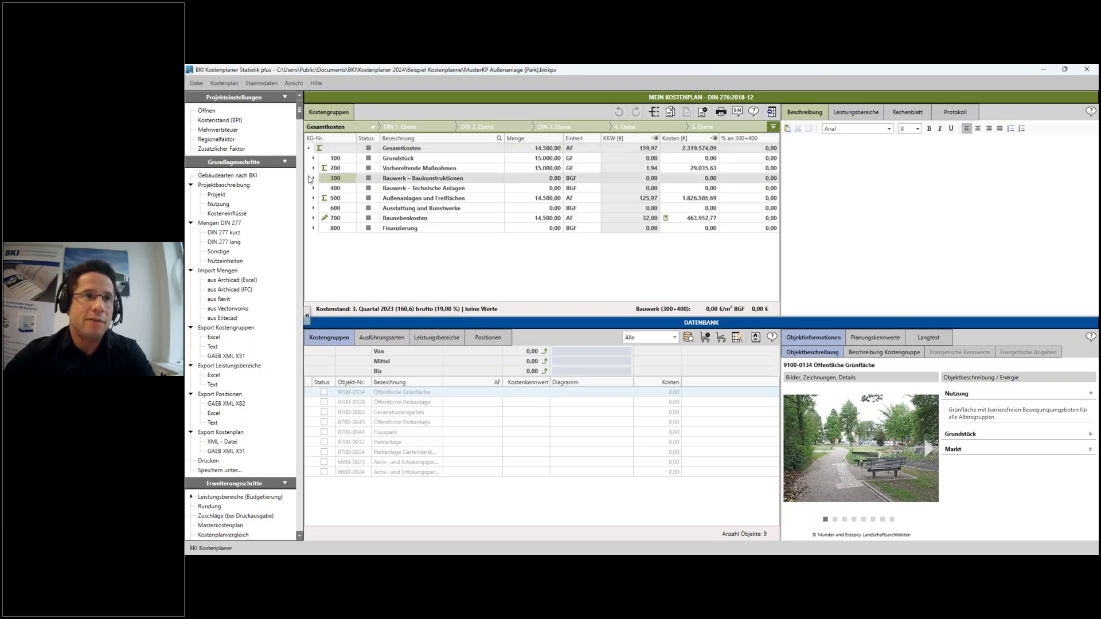
click(315, 179)
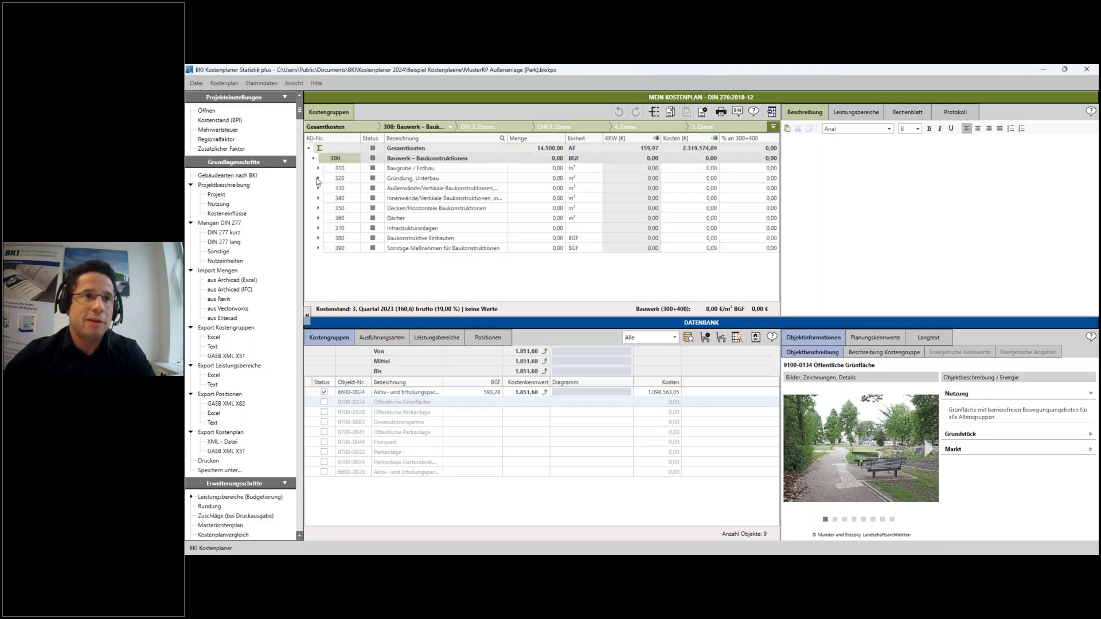
click(348, 190)
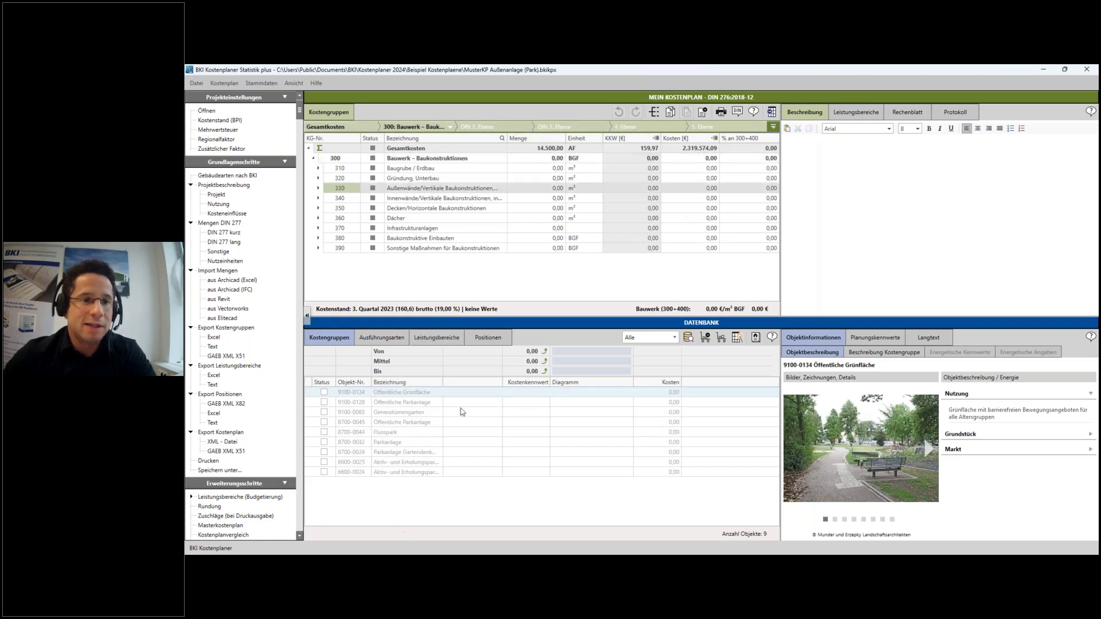
Step: Move the sample plan's window aside and bring up the Büro (2) cost plan maximized for comparison
drag(722, 68, 744, 133)
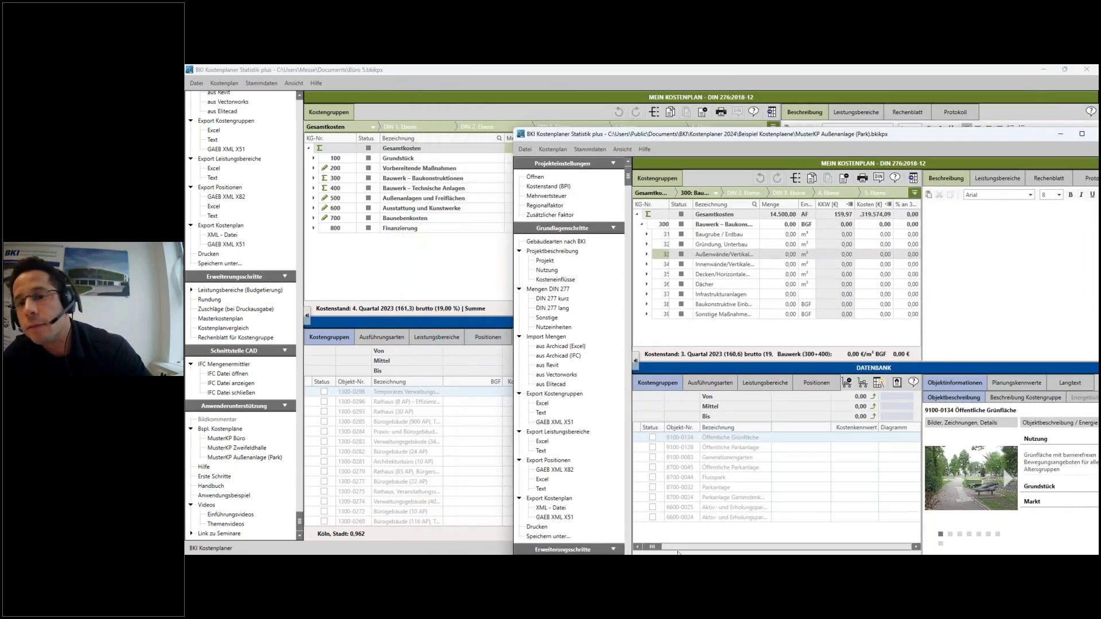
mouse_move(679, 554)
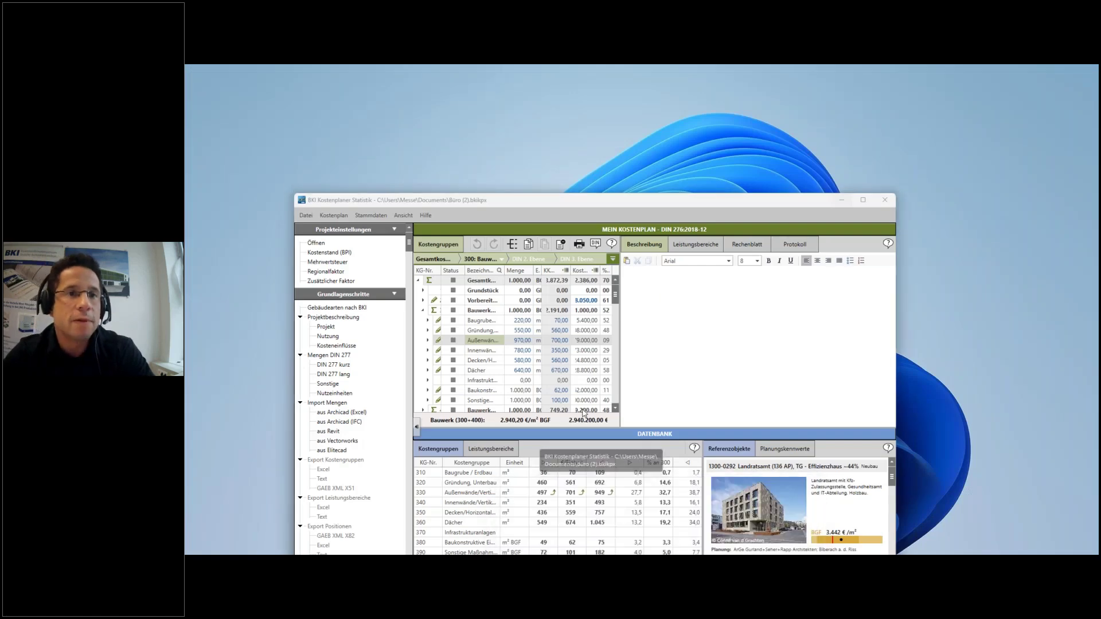
click(624, 520)
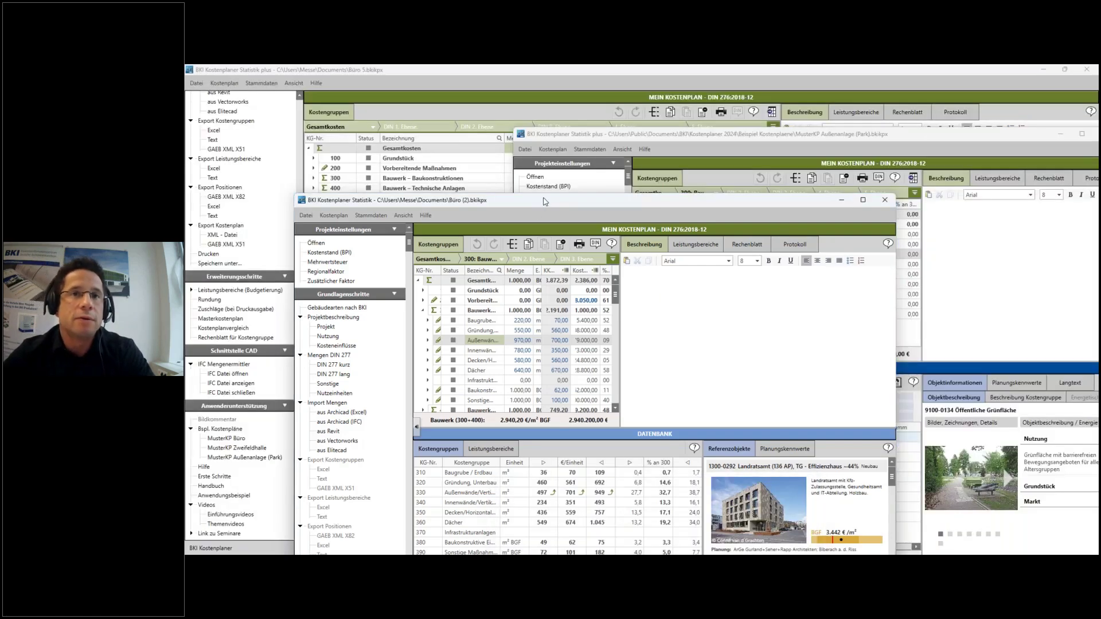
drag(544, 201, 434, 96)
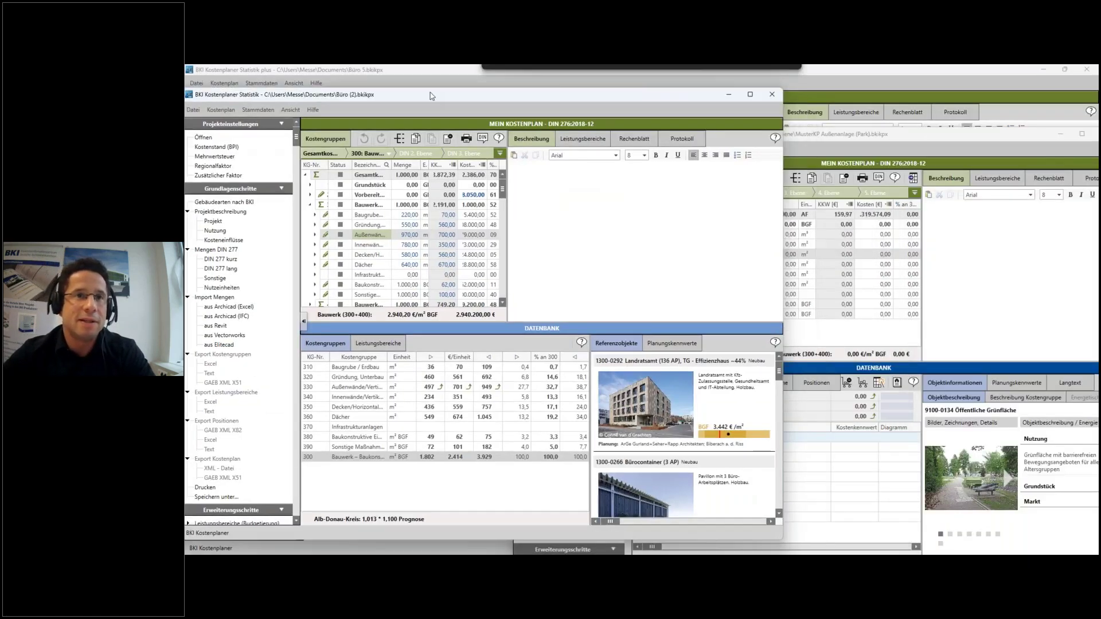
click(750, 96)
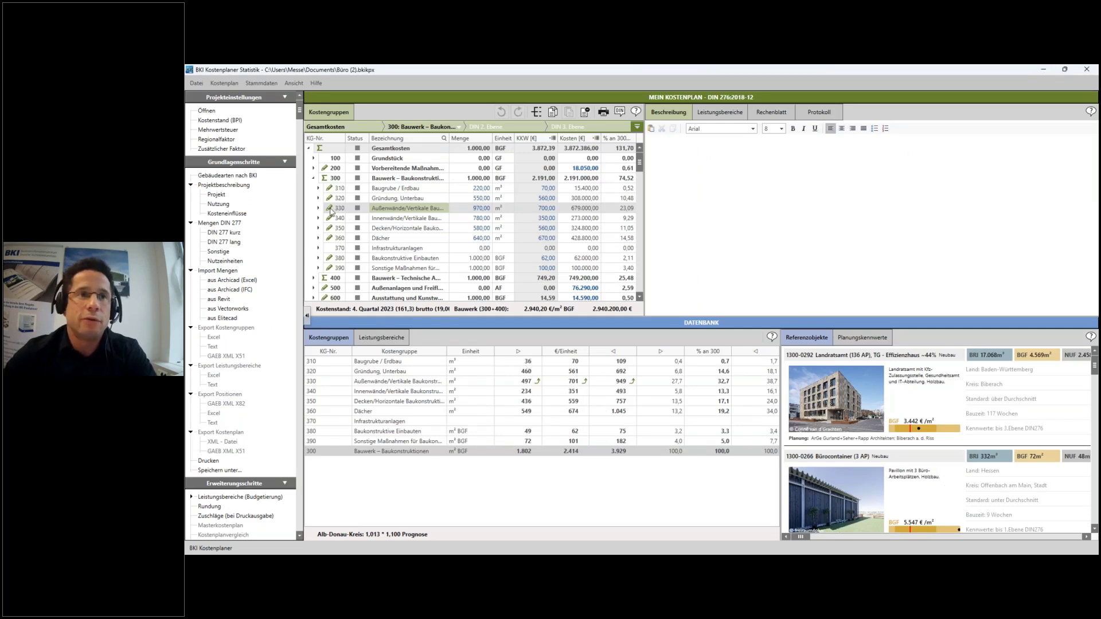
Step: Minimize the Büro (2) cost plan and return to the maximized MusterKP Außenanlage (Park) plan
click(1043, 69)
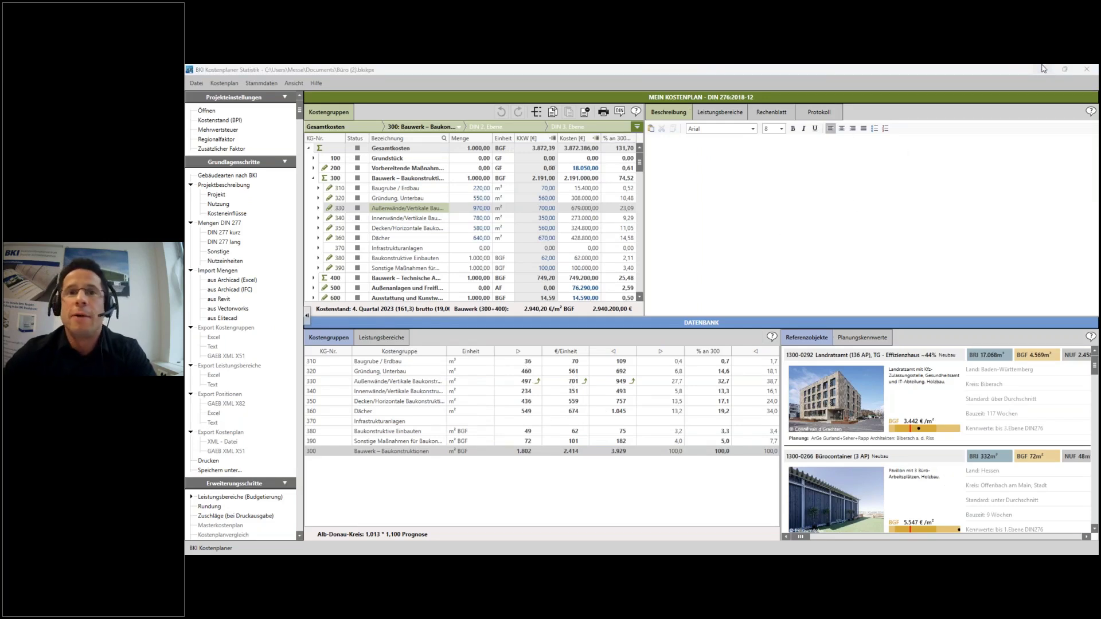
drag(1019, 133, 842, 148)
click(947, 143)
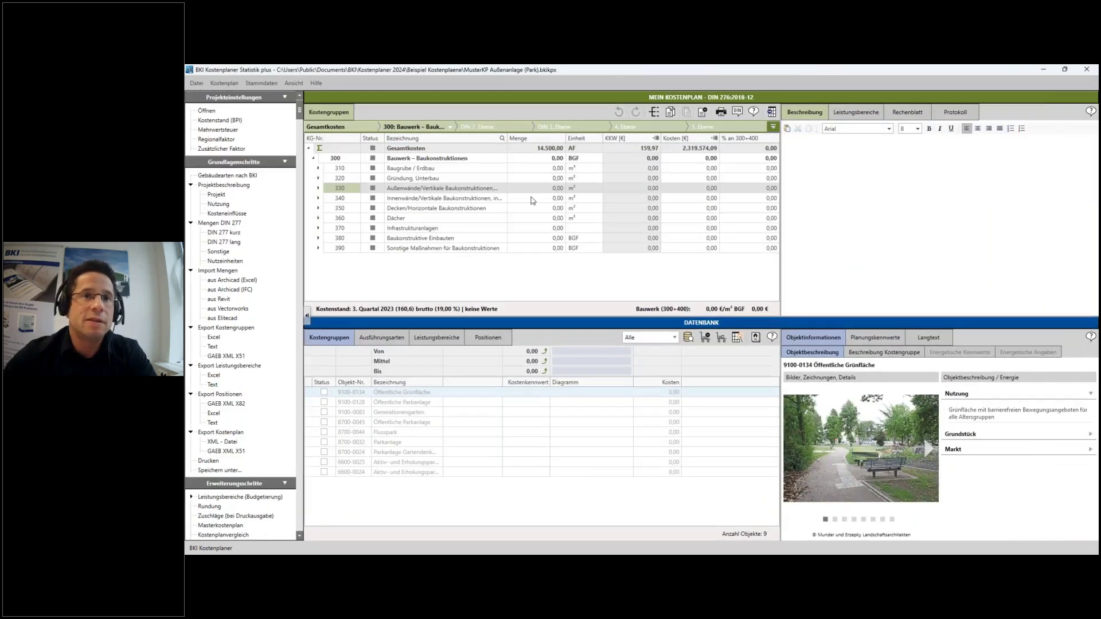
Step: View the object information of the database objects 8700-0032 Parkanlage and 9100-0128 Öffentliche Parkanlage
click(405, 442)
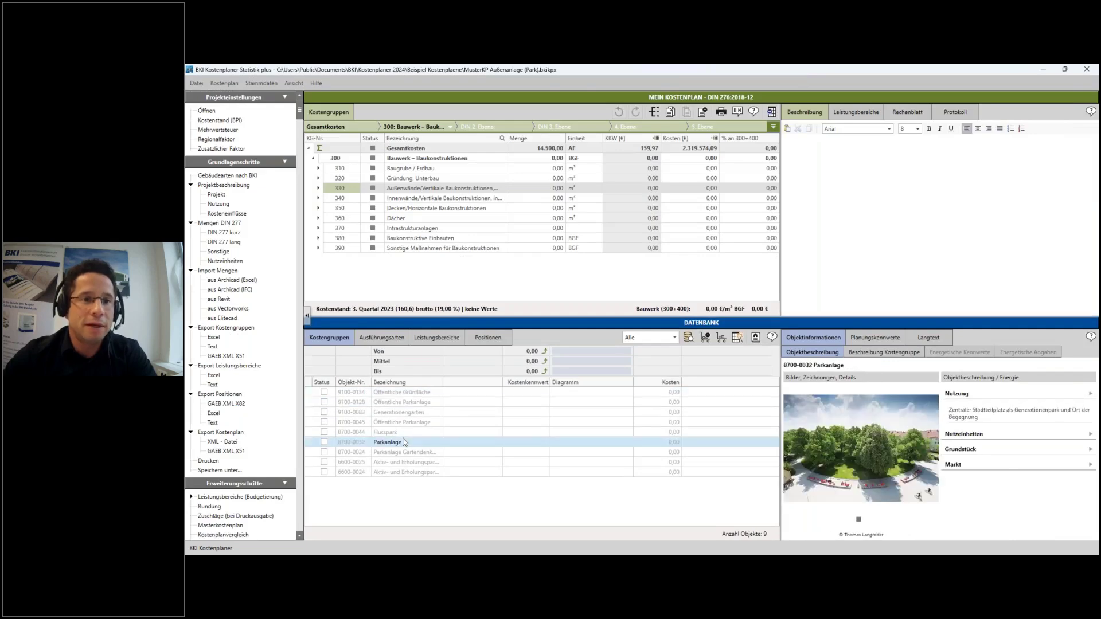
click(393, 403)
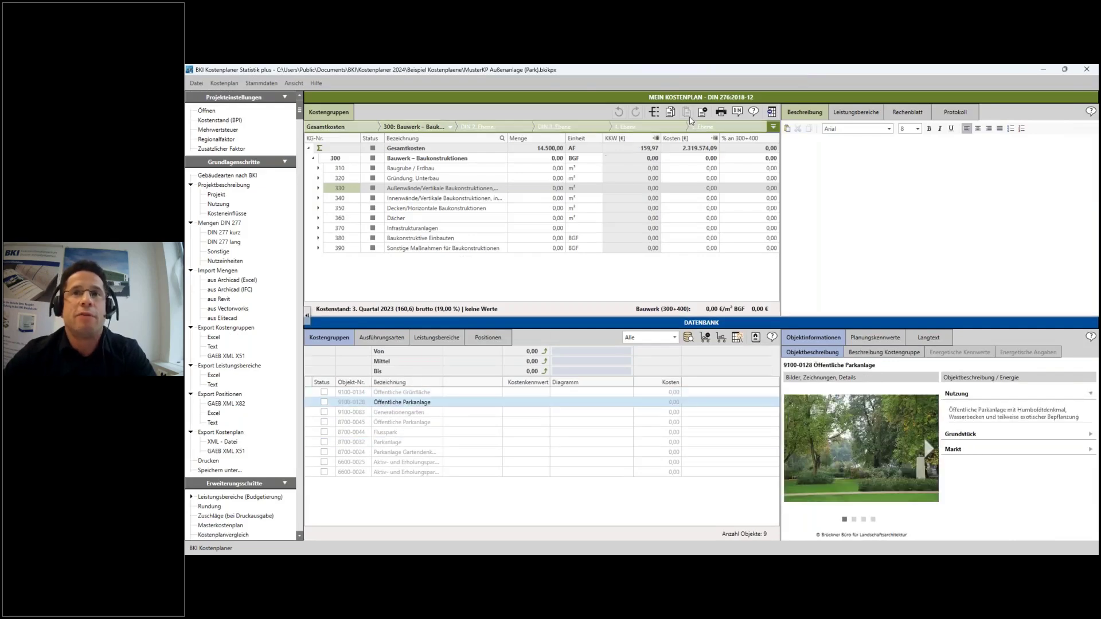
Step: Show all main cost groups, collapse group 300 and expand group 500 Außenanlagen und Freiflächen into its subgroups
click(654, 113)
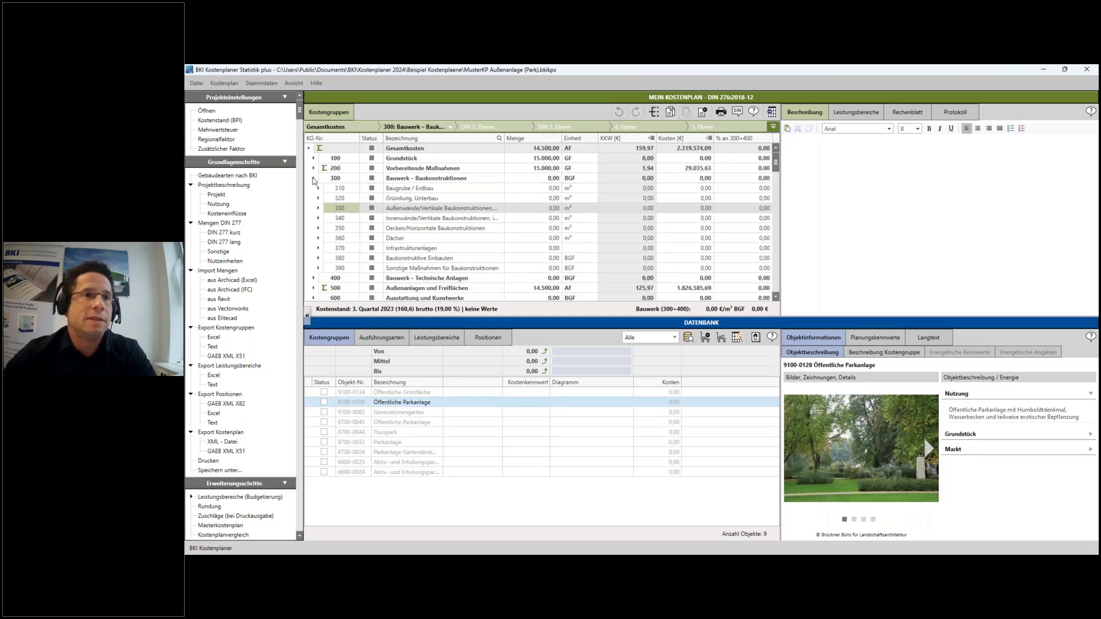
click(314, 178)
click(315, 200)
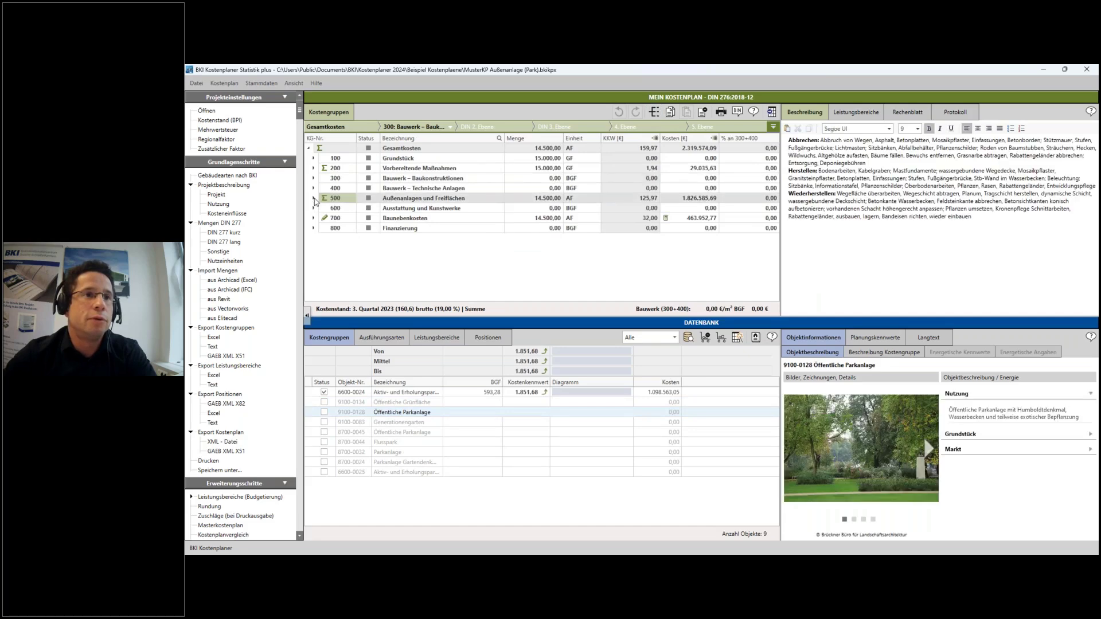
click(314, 198)
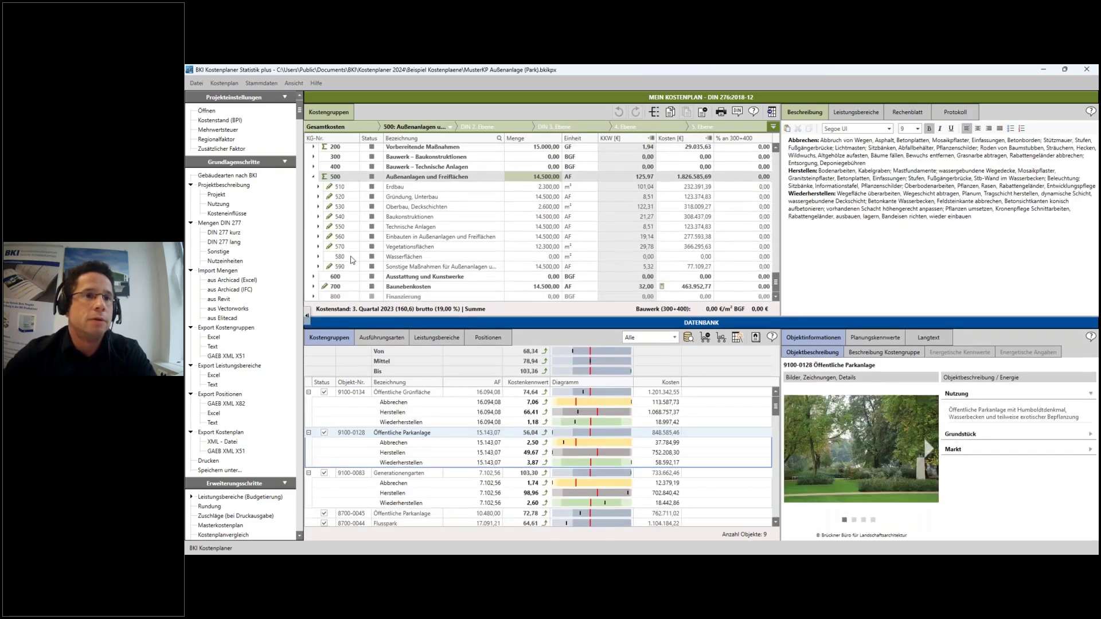
Step: Select subgroup 580 Wasserflächen and view its reference objects 6600-0025 Aktiv- und Erholungspark and 8700-0024 Parkanlage Gartendenkmal
click(414, 256)
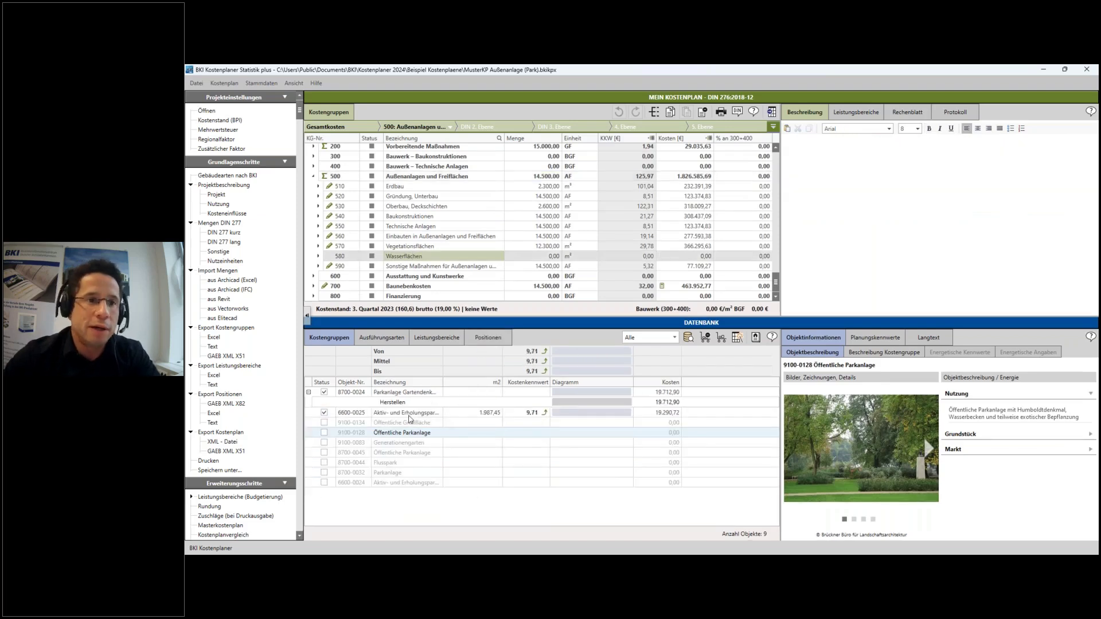
click(406, 415)
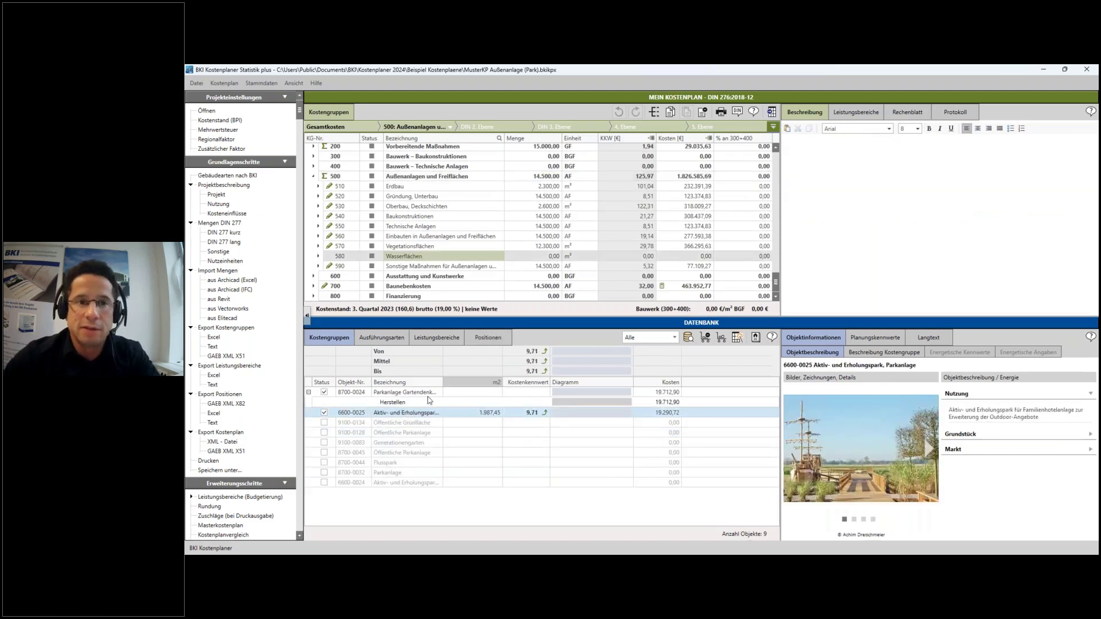
click(382, 396)
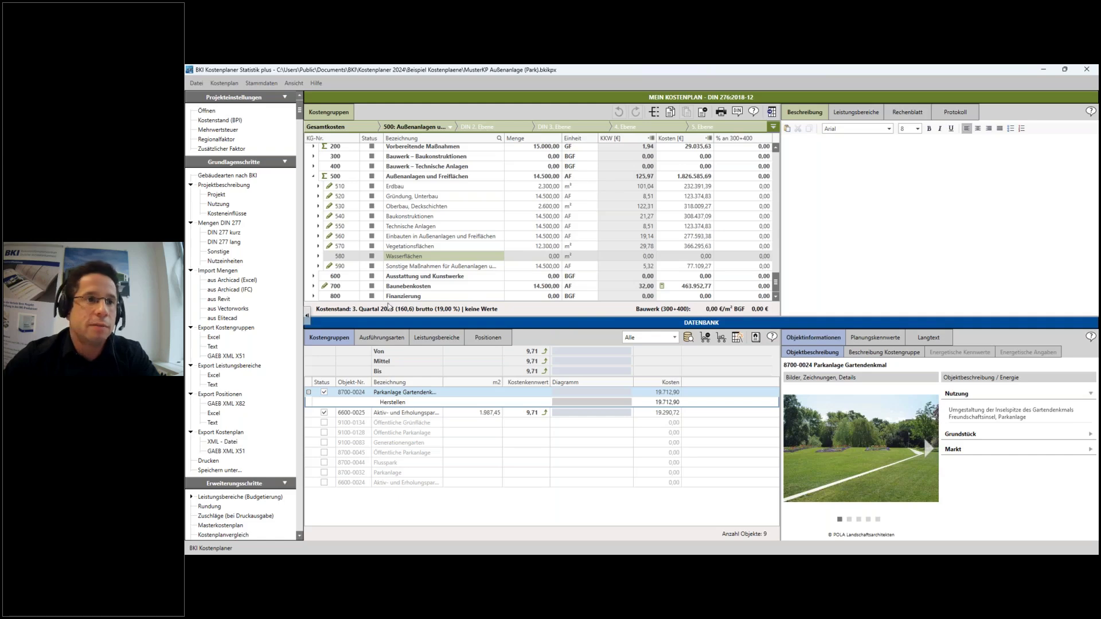
Step: Hide the project steps sidebar and examine object 6600-0025 Aktiv- und Erholungspark through its enlarged photo and Grundstück details
click(307, 316)
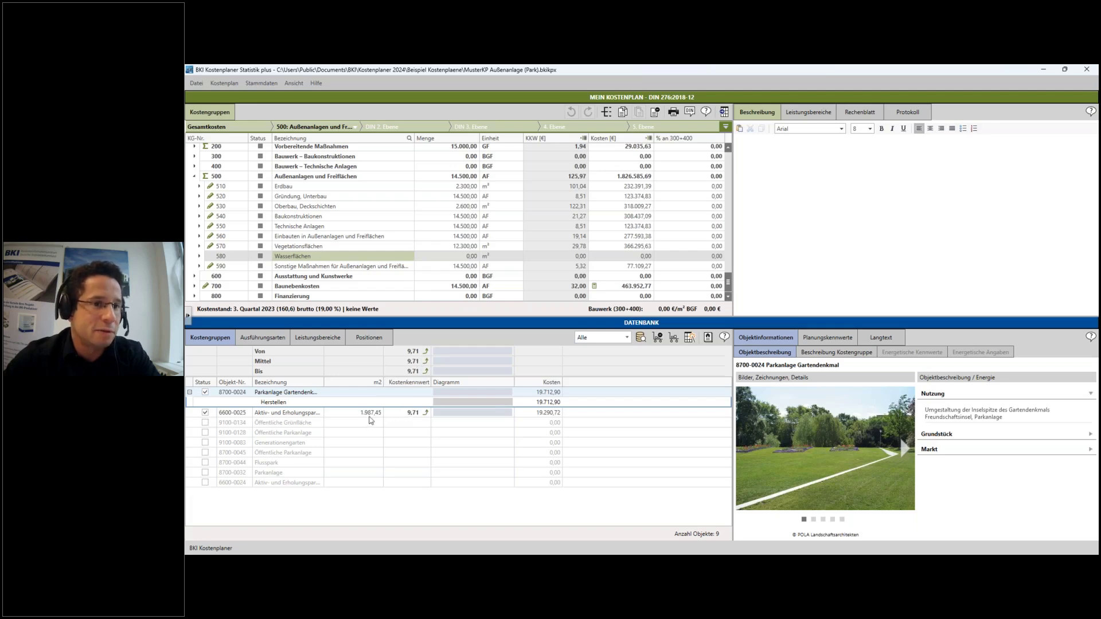
click(409, 413)
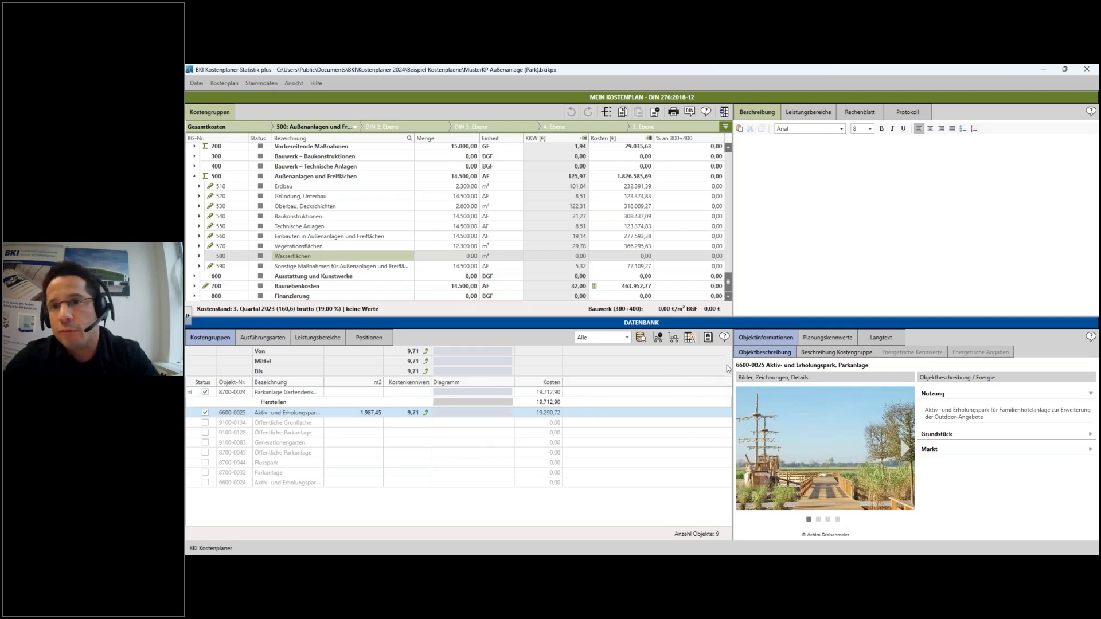
click(807, 459)
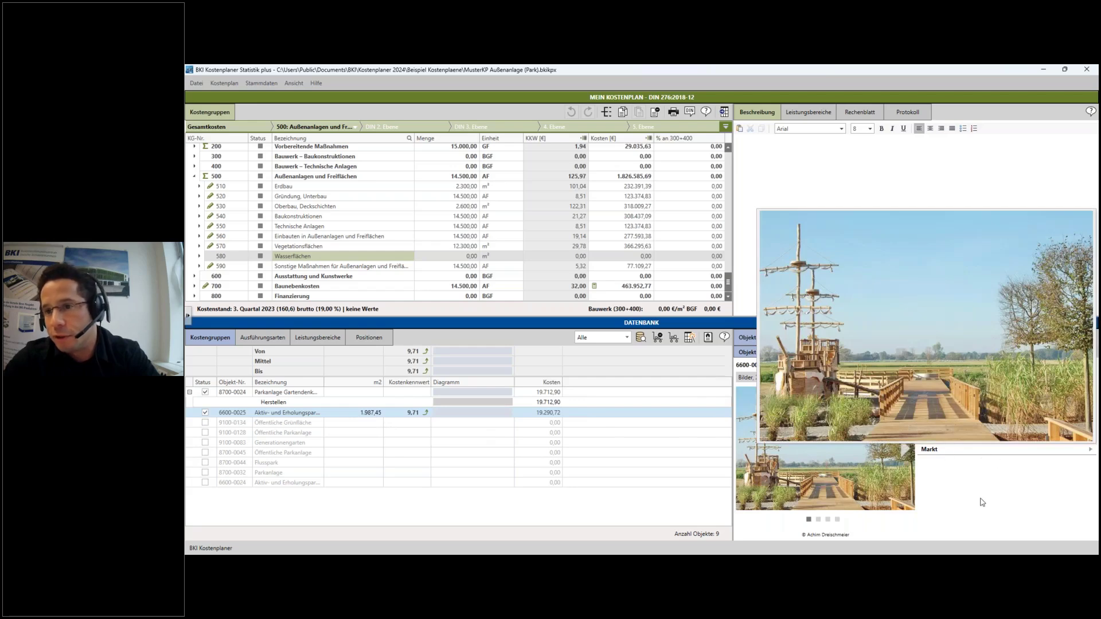
click(983, 503)
click(1088, 434)
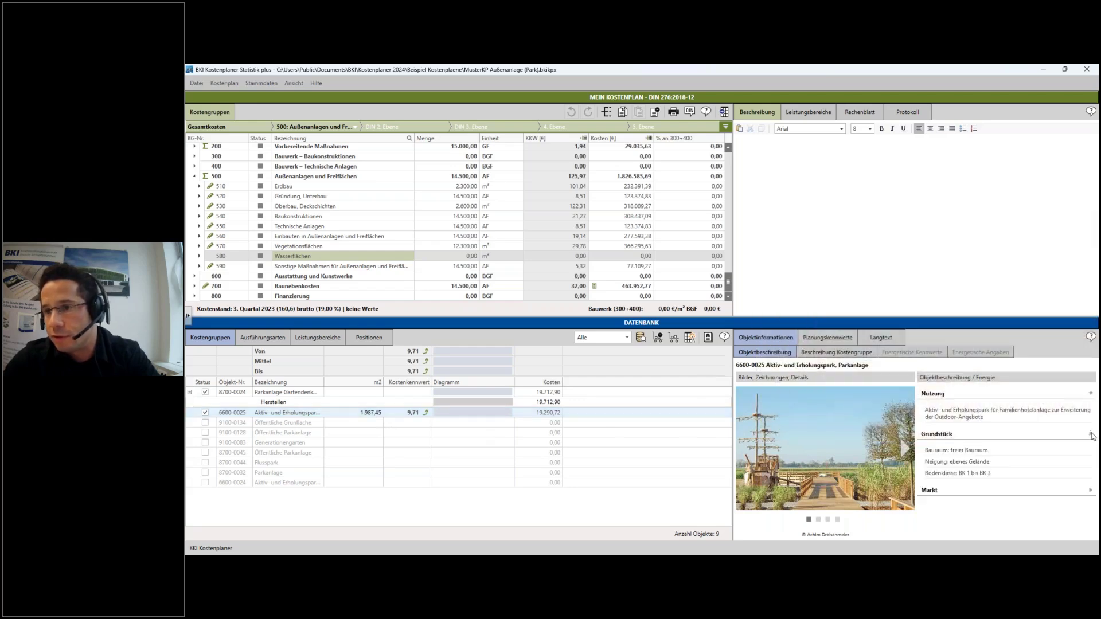
Step: View the Markt details of object 6600-0025 Aktiv- und Erholungspark and highlight its description text for cost group 580
click(1086, 489)
scroll(1058, 486, down, 1)
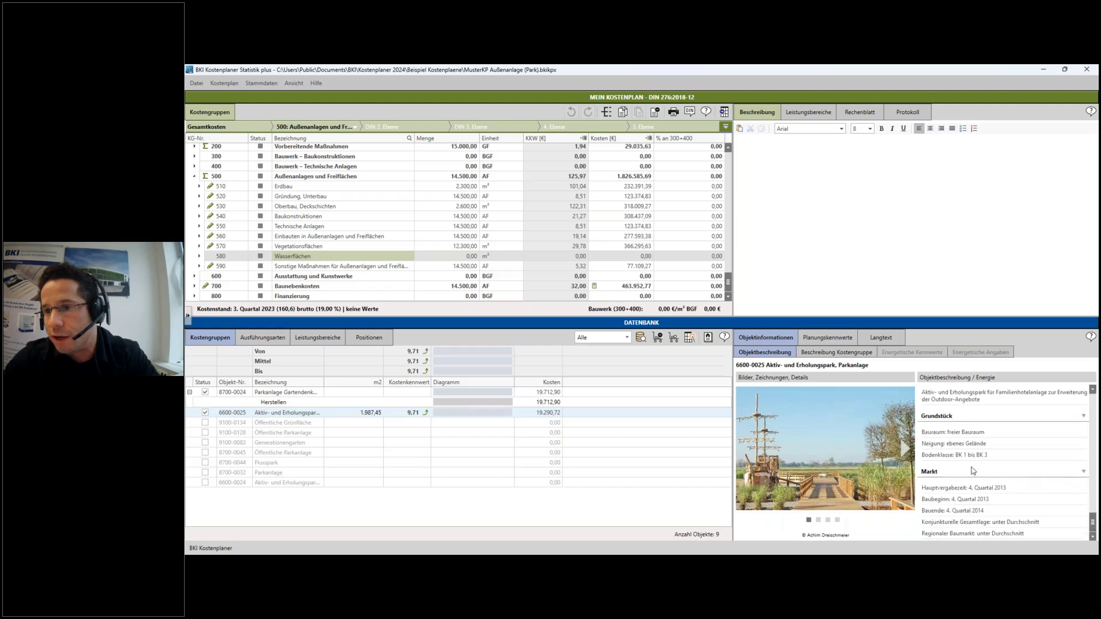
click(832, 355)
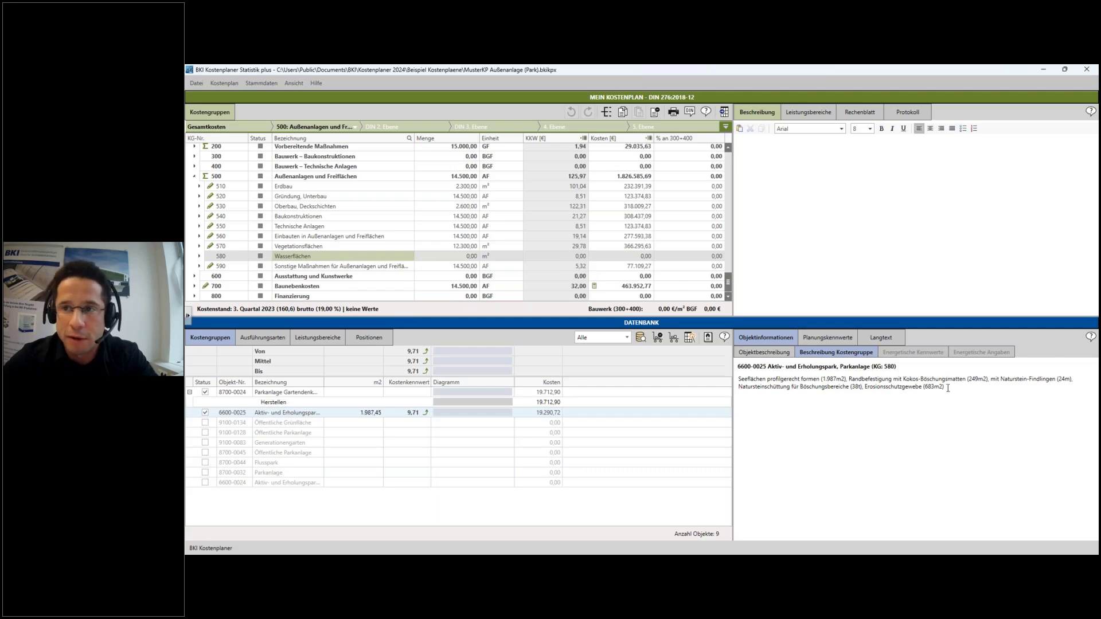
drag(952, 388, 731, 373)
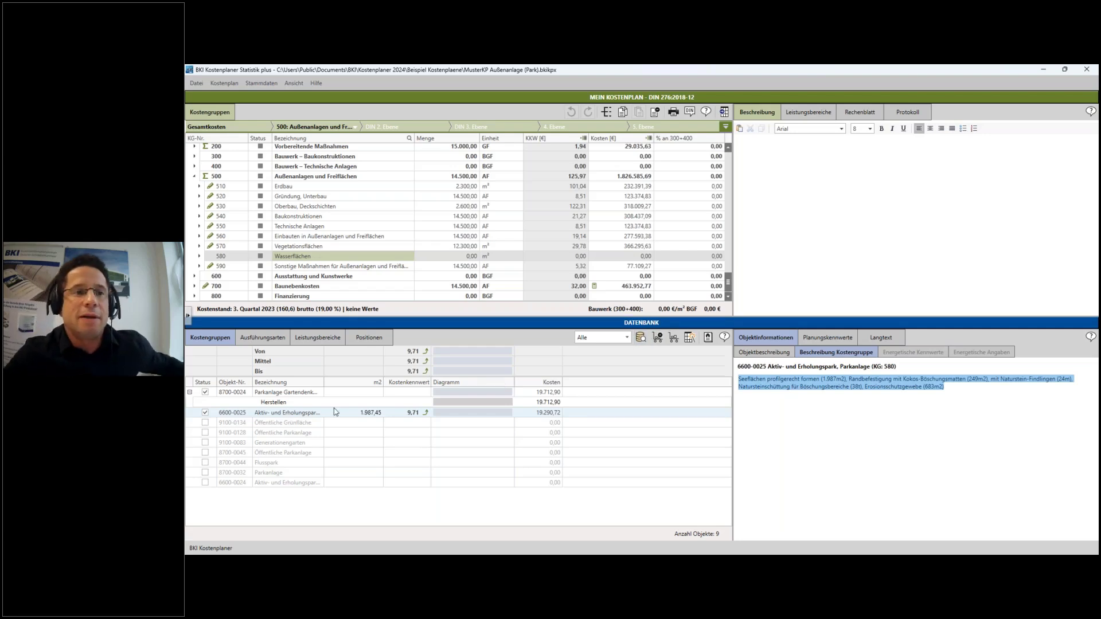
Step: Open the cost database search and browse the Freianlagen categories among the current BKI objects
click(641, 338)
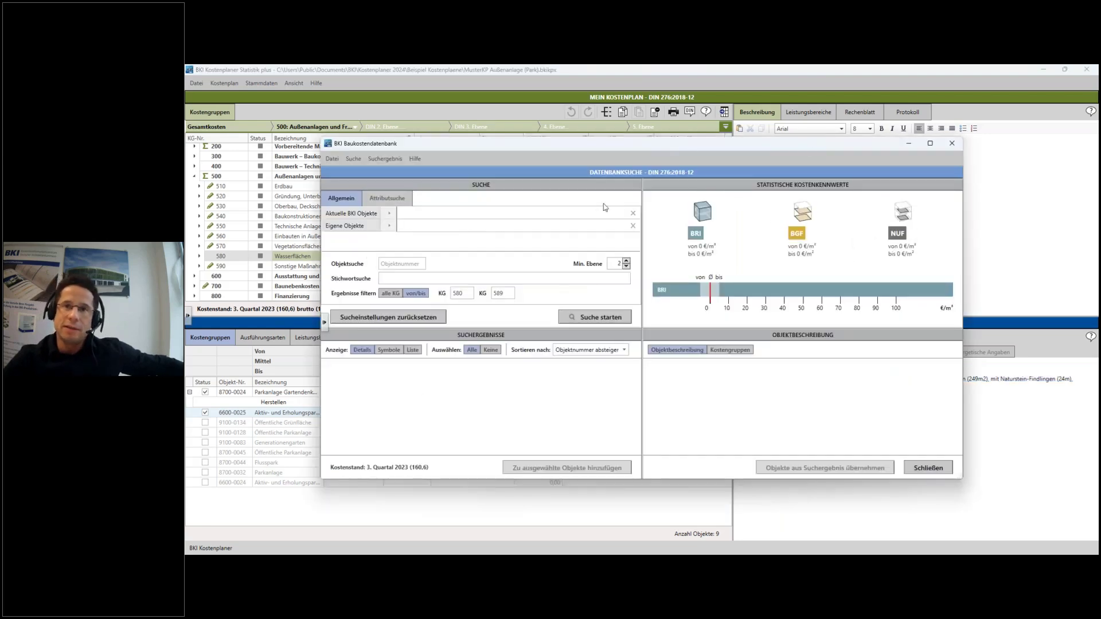
click(394, 215)
mouse_move(431, 258)
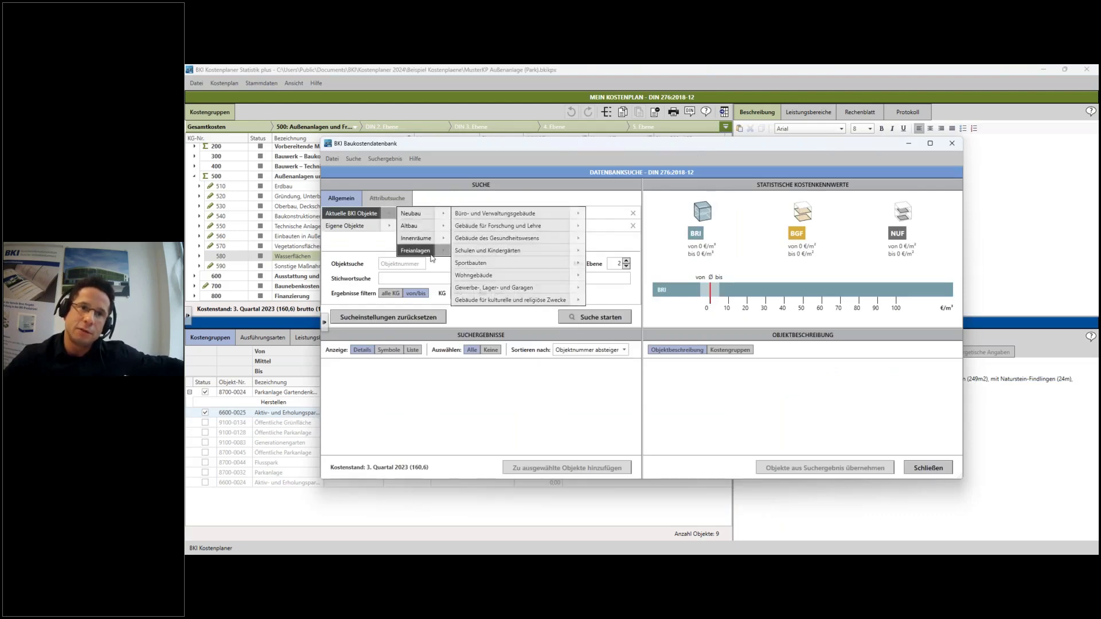
mouse_move(492, 269)
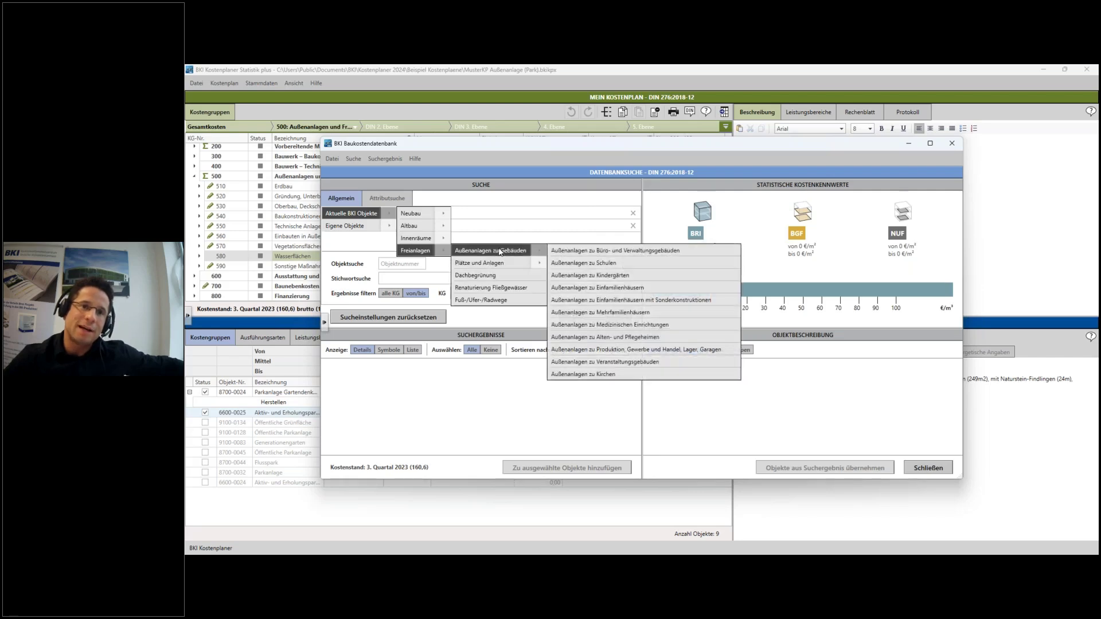
click(479, 289)
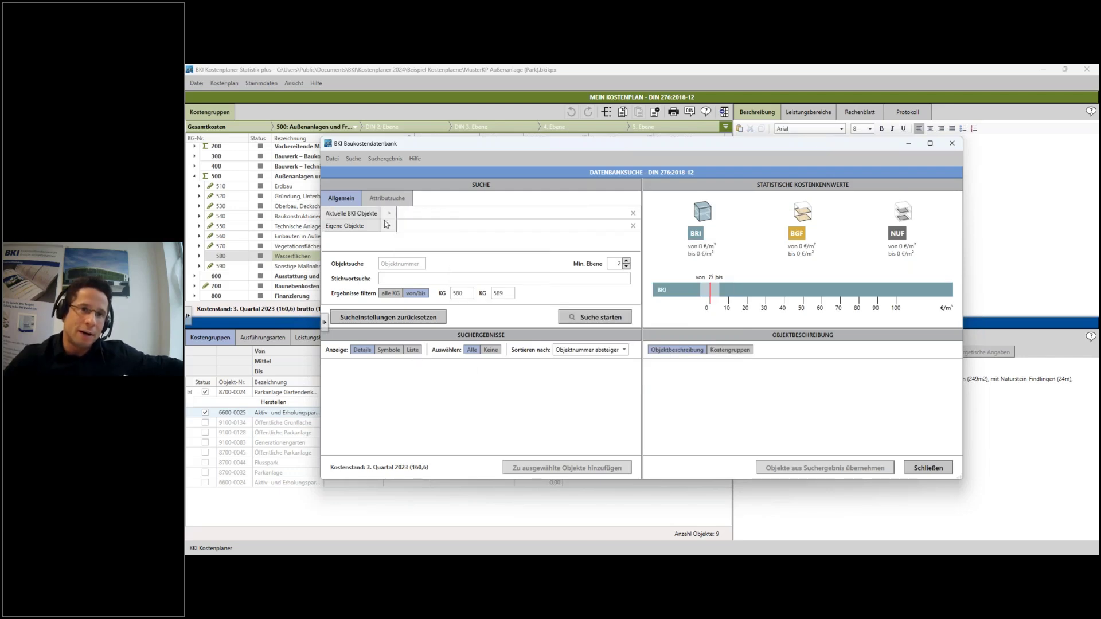
Step: Switch the database search to the attribute search and maximize its window
drag(445, 144, 522, 145)
click(472, 200)
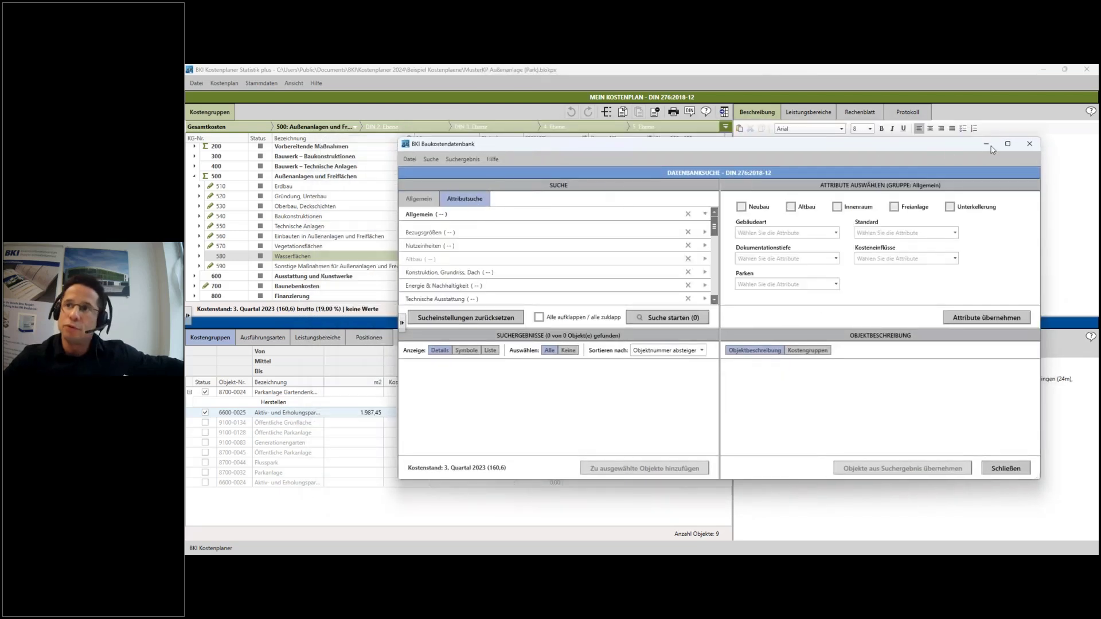
mouse_move(1007, 148)
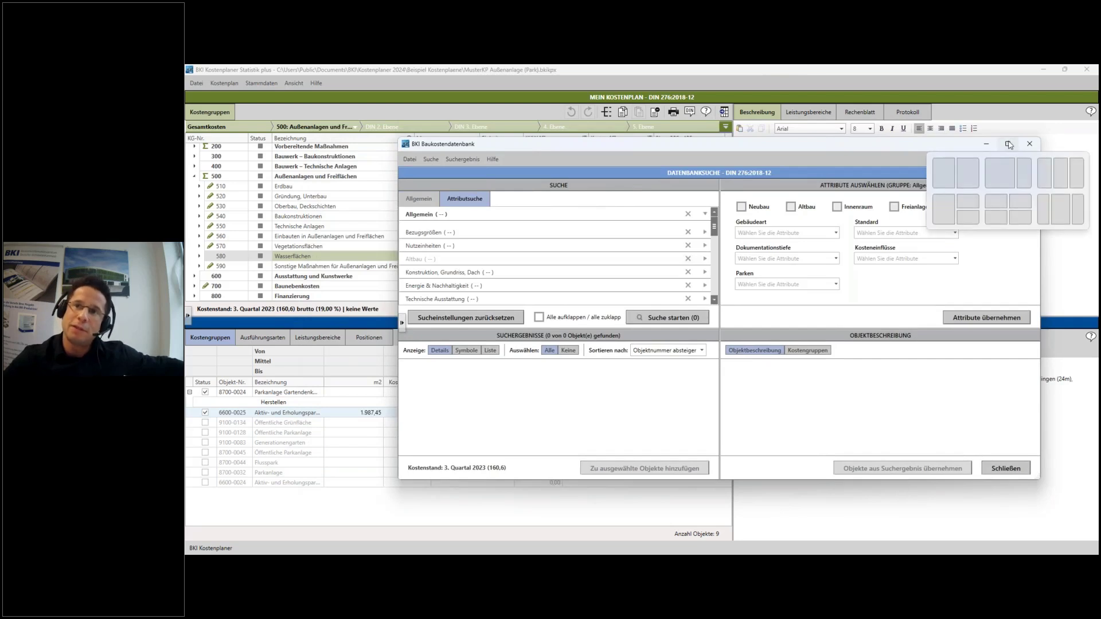
click(1010, 145)
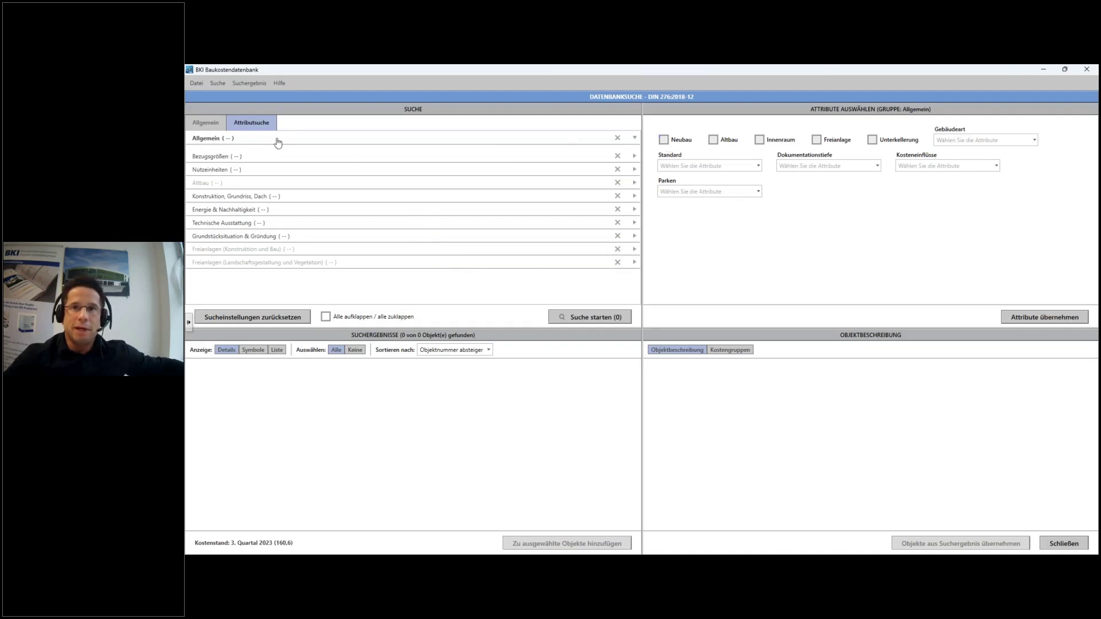
Step: Apply the general attributes Neubau and Freianlage to the search after viewing the Gebäudeart options
click(664, 139)
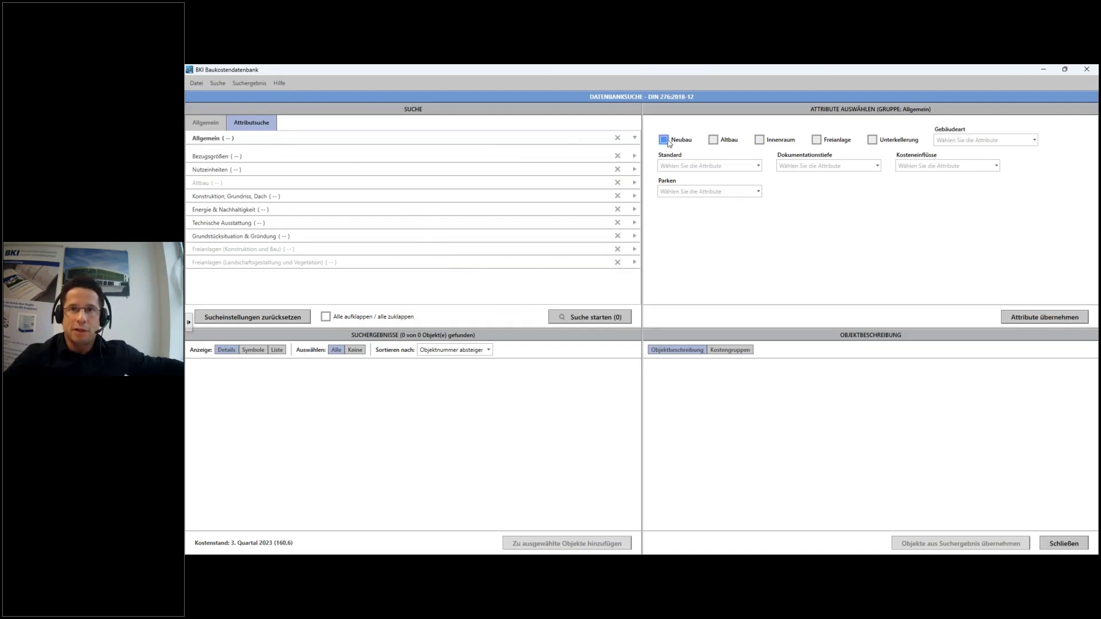
click(817, 140)
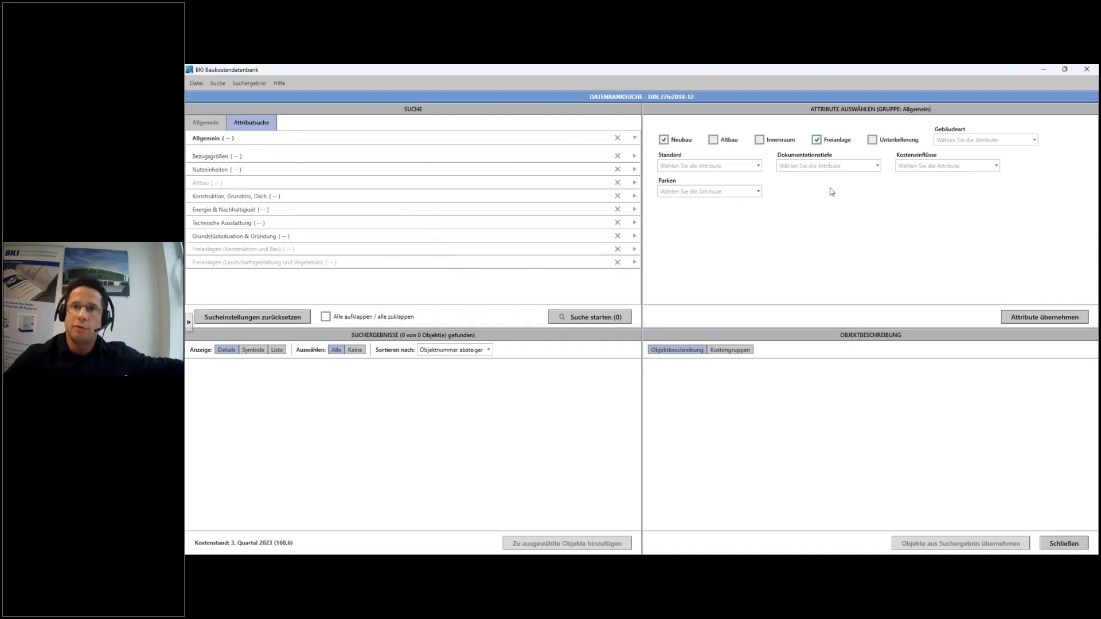
click(1036, 141)
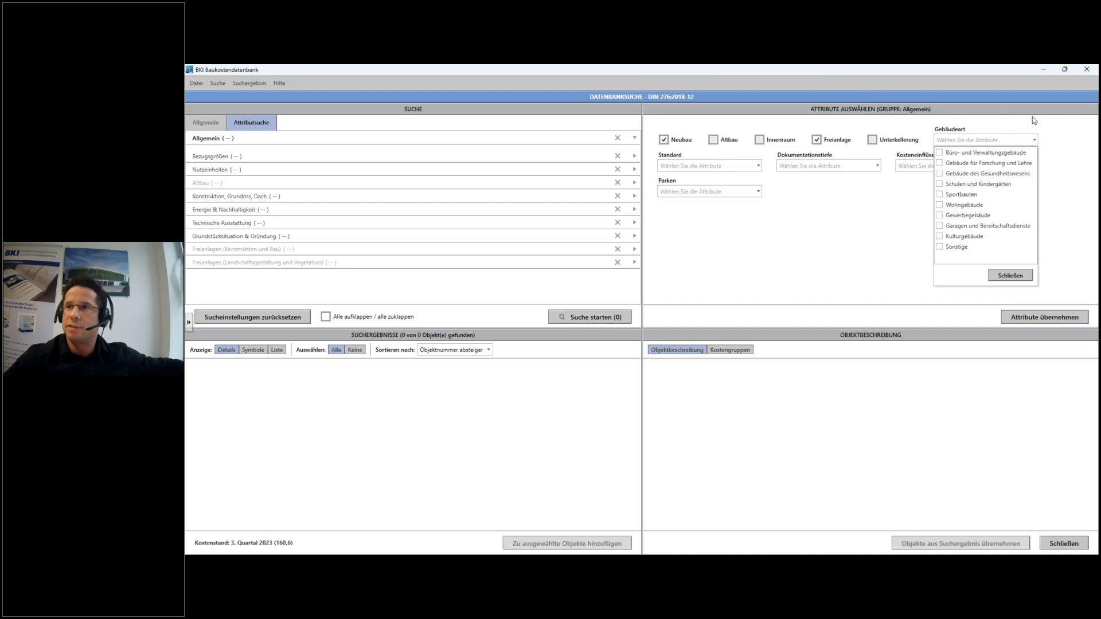
click(1071, 121)
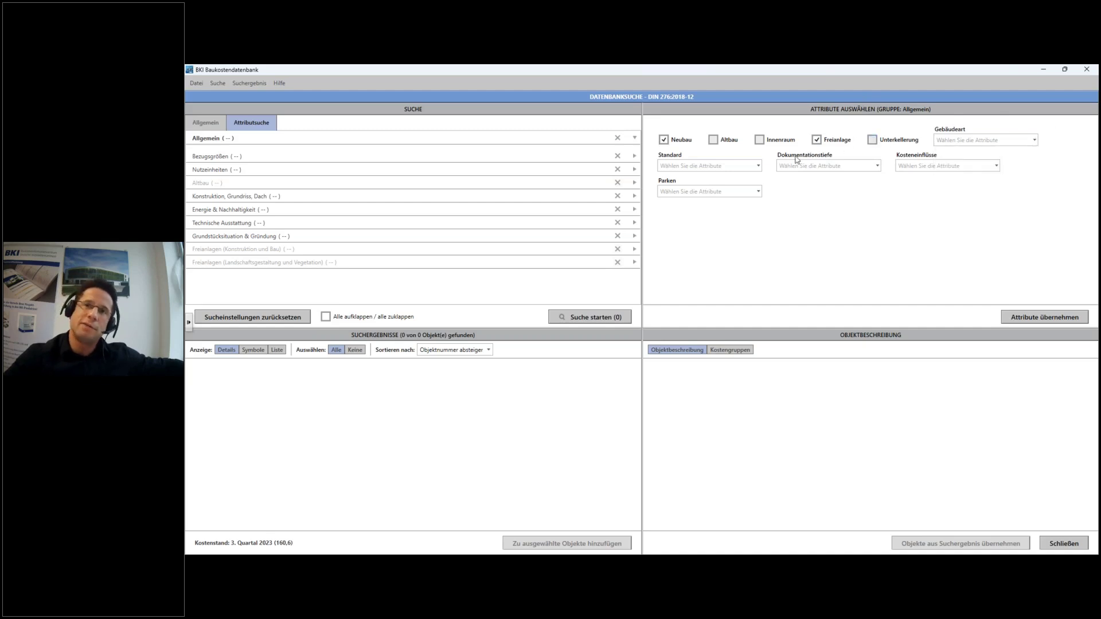
click(1050, 318)
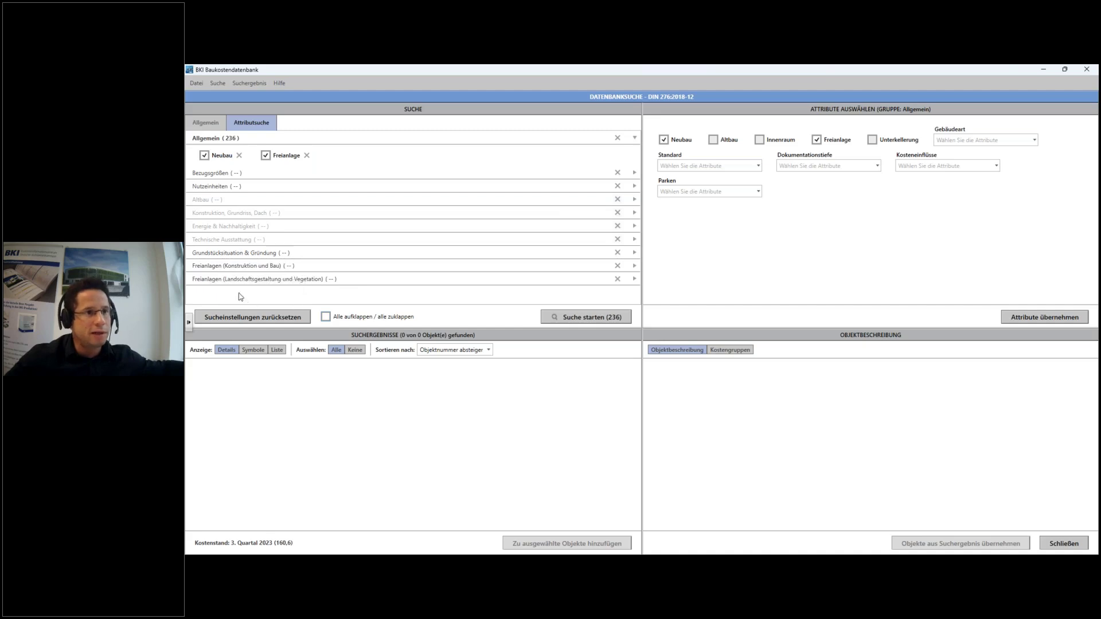
Step: View the Freianlagen (Konstruktion und Bau) attributes and apply Wasserflächen from the Freianlagen (Landschaftsgestaltung und Vegetation) group
click(267, 266)
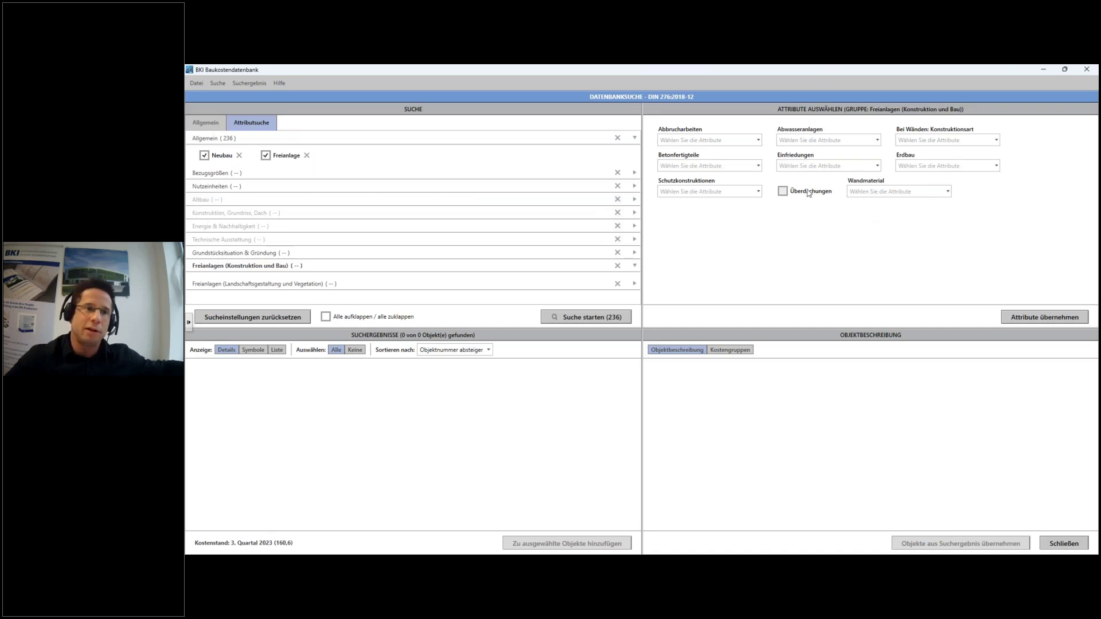
click(311, 285)
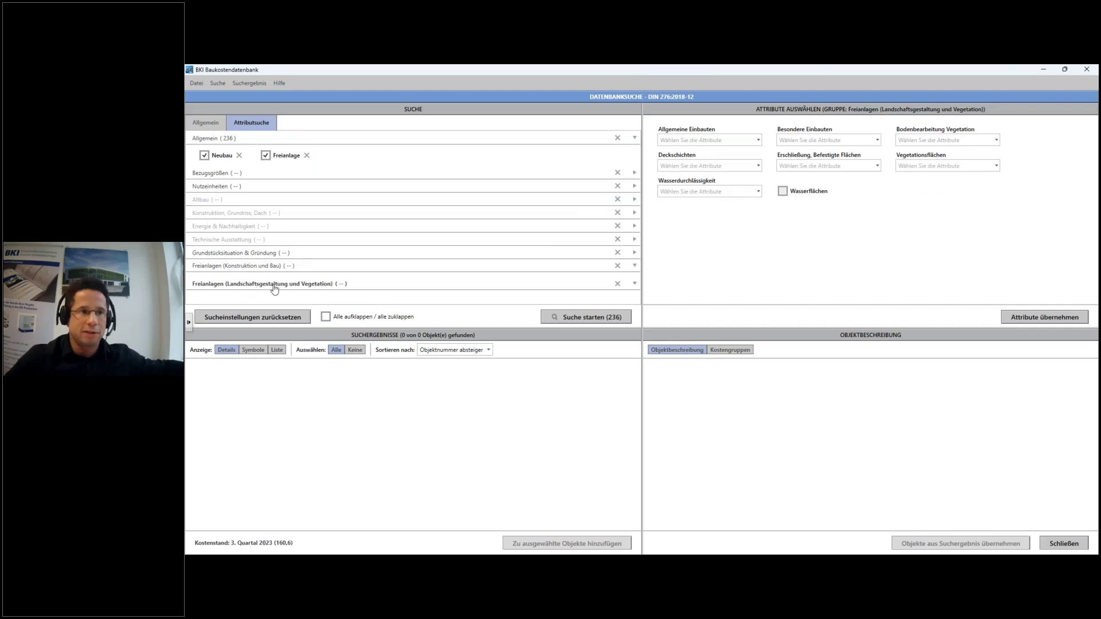
click(784, 193)
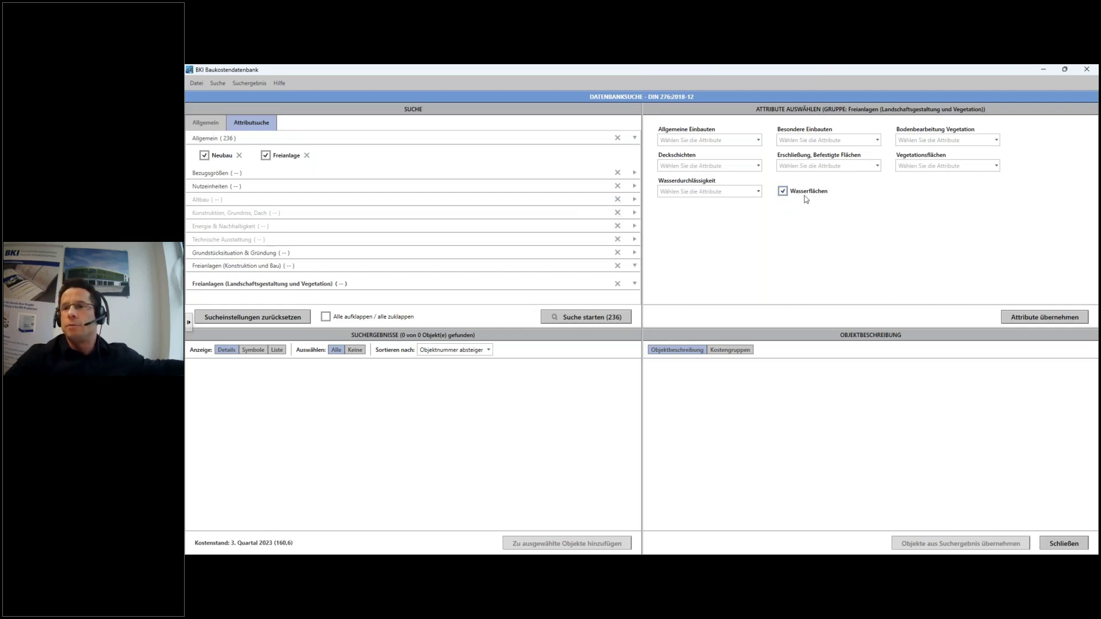
click(1036, 320)
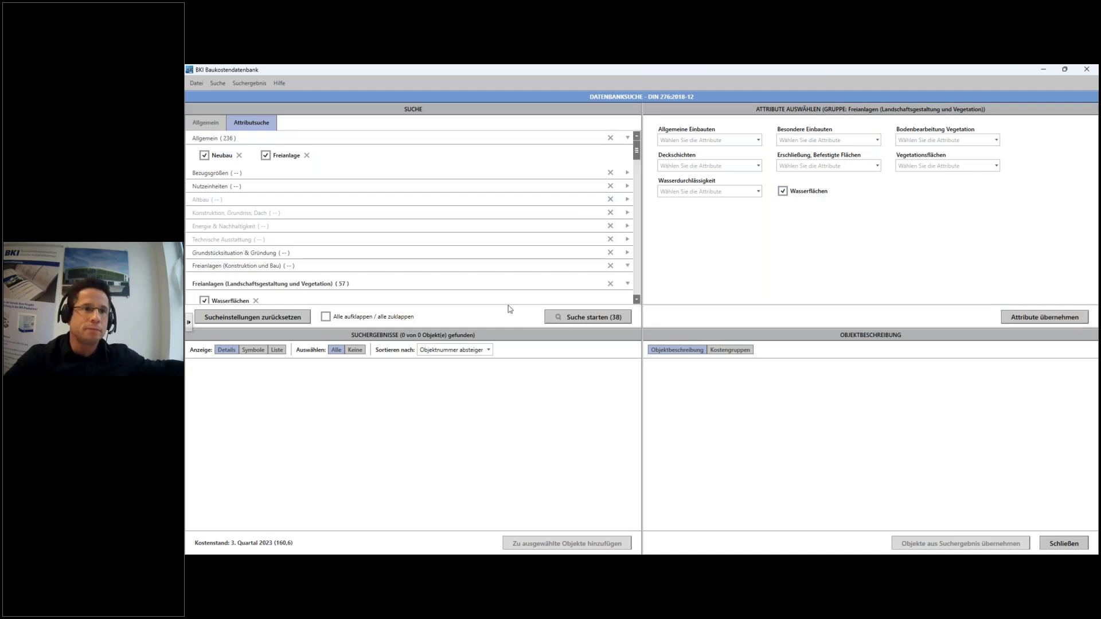
scroll(394, 232, down, 1)
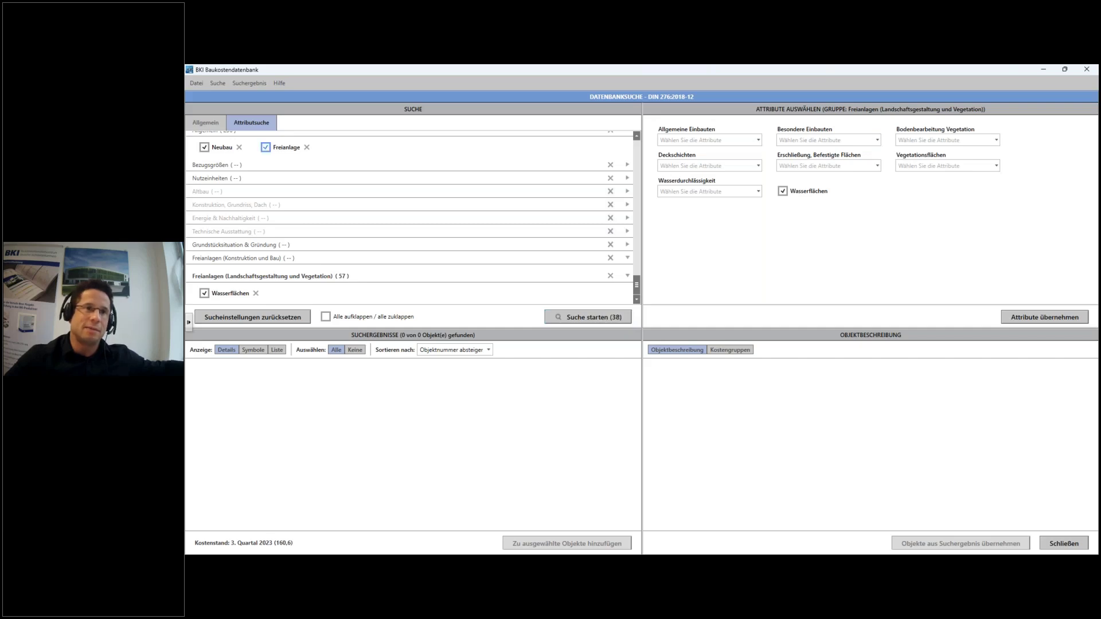
scroll(265, 147, up, 1)
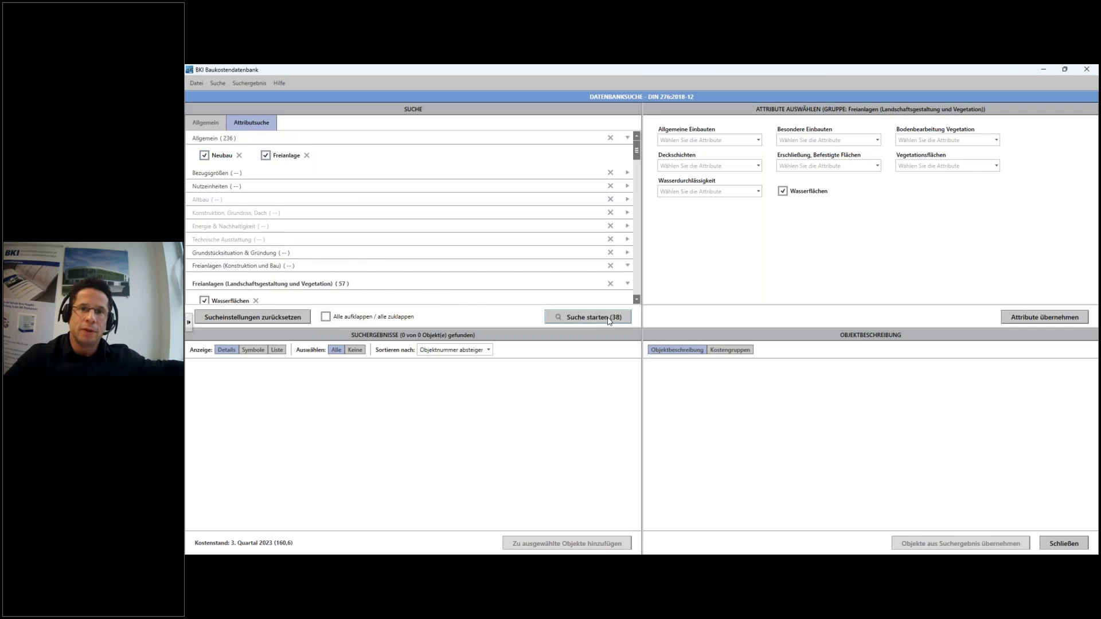
Step: Apply a Dokumentationstiefe of 2. Ebene and 3. Ebene in the general attributes
click(232, 140)
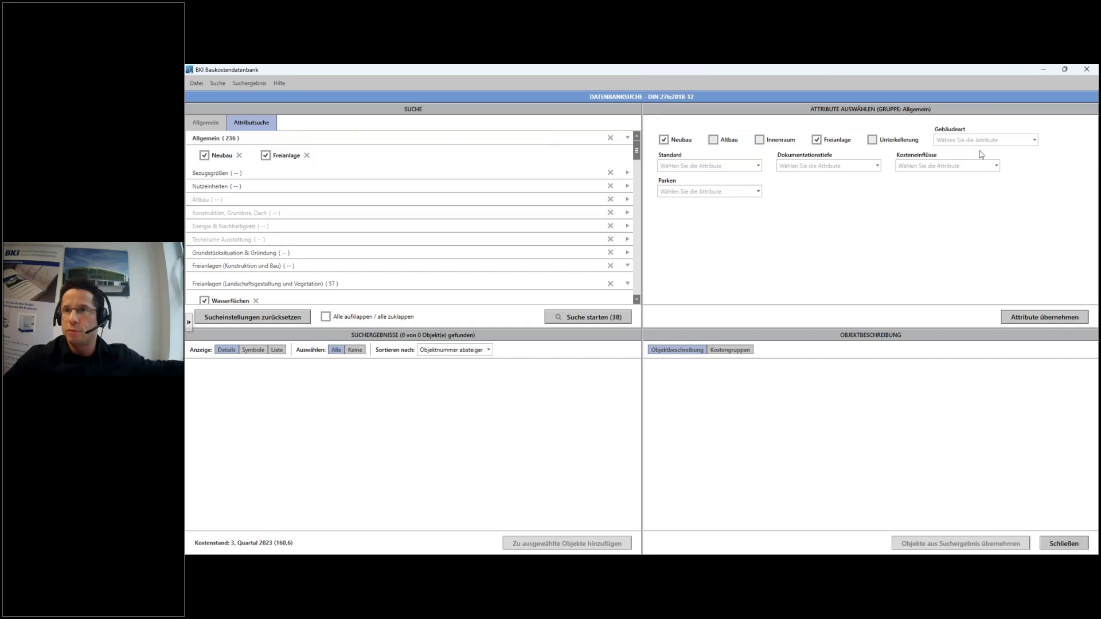
click(881, 167)
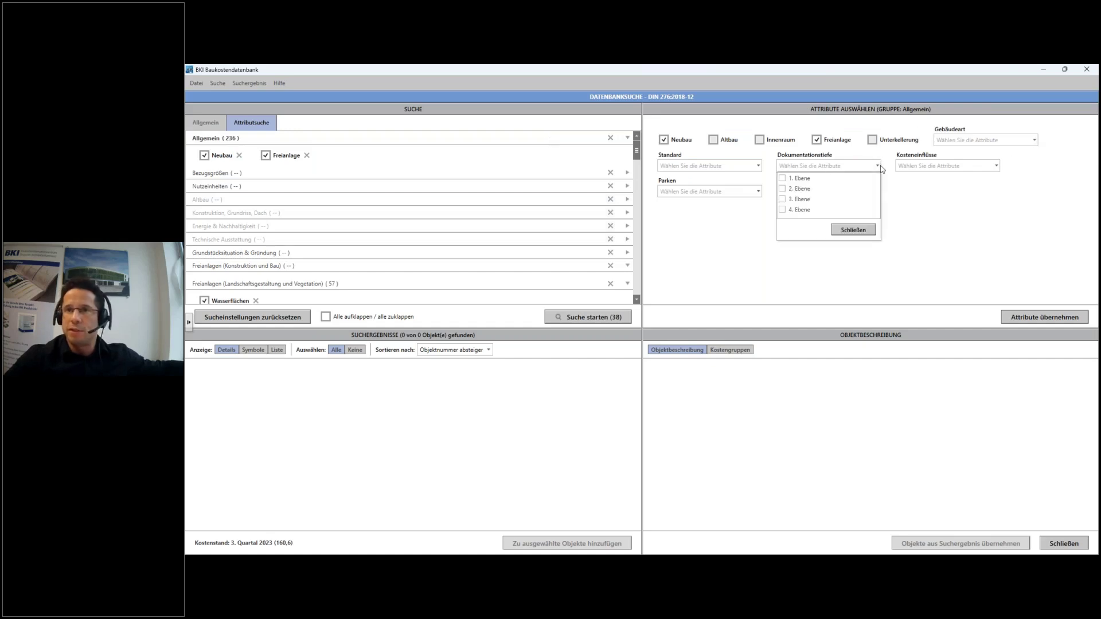
click(783, 189)
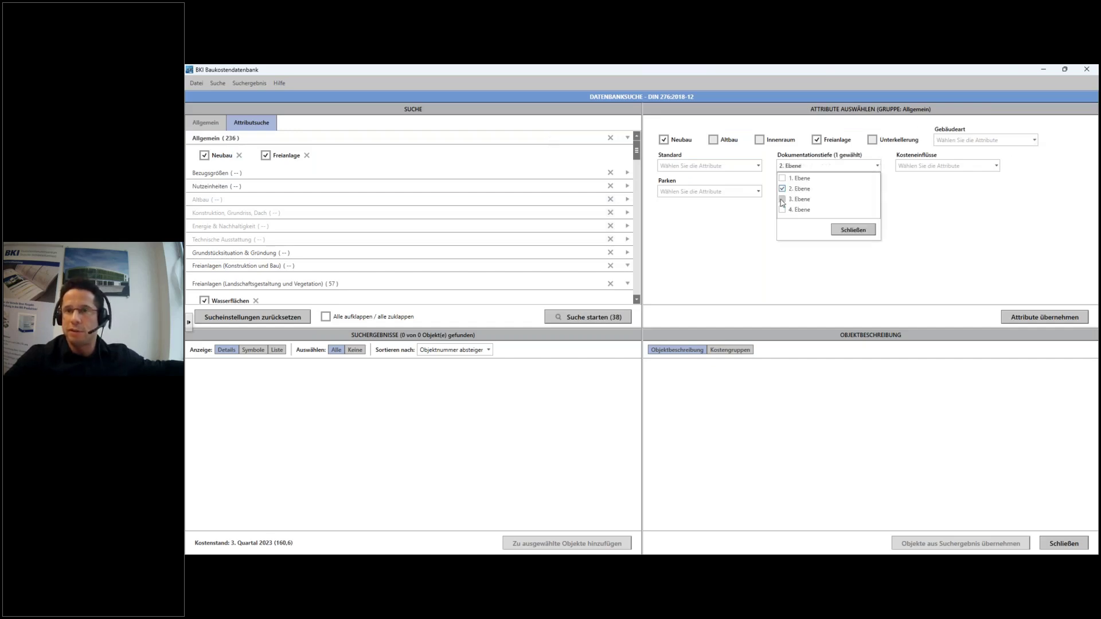
click(782, 200)
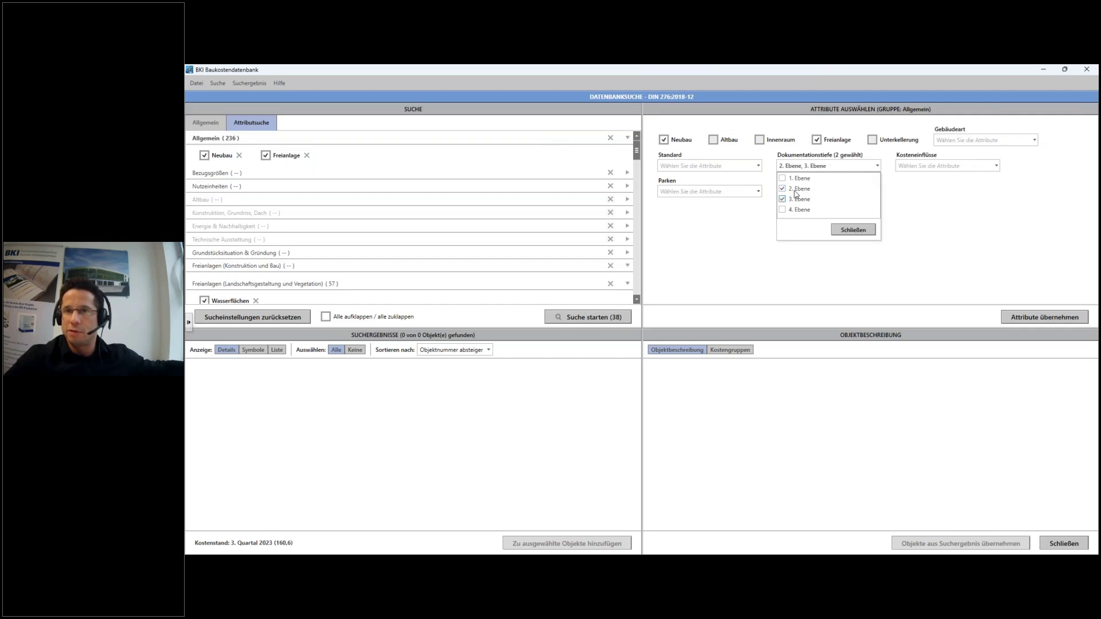
click(865, 231)
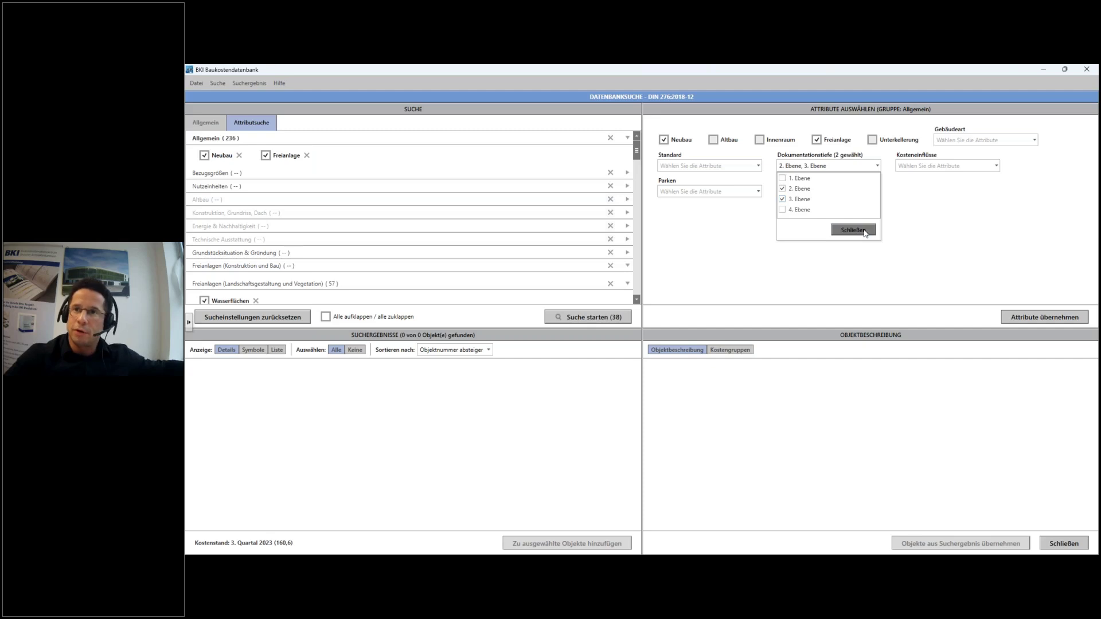
click(1034, 318)
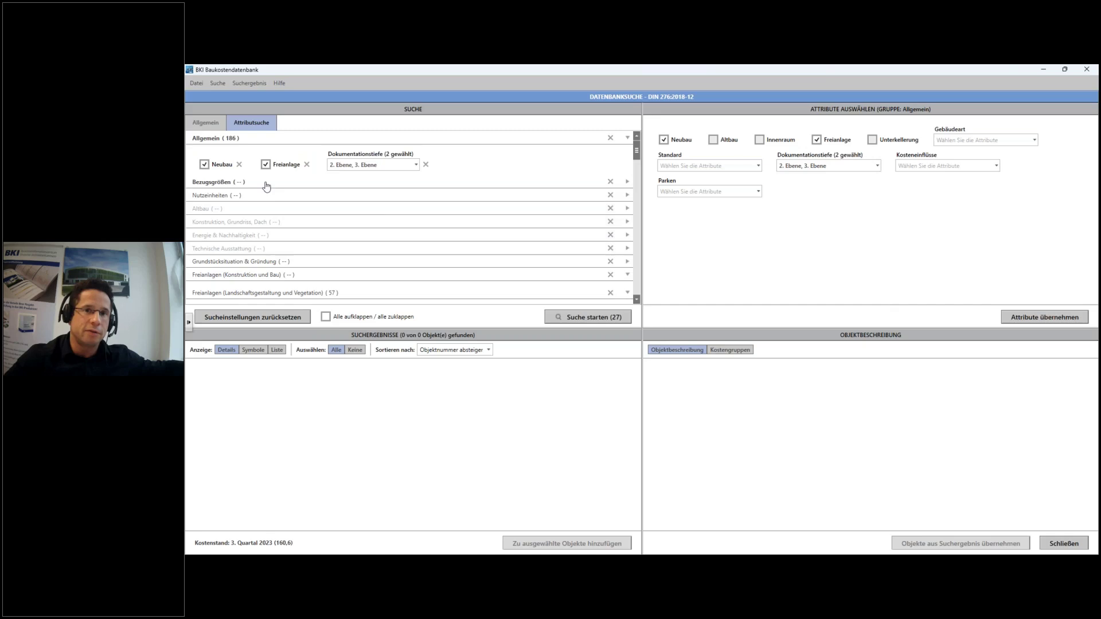
Step: Run the attribute search and enlarge the results area
click(594, 319)
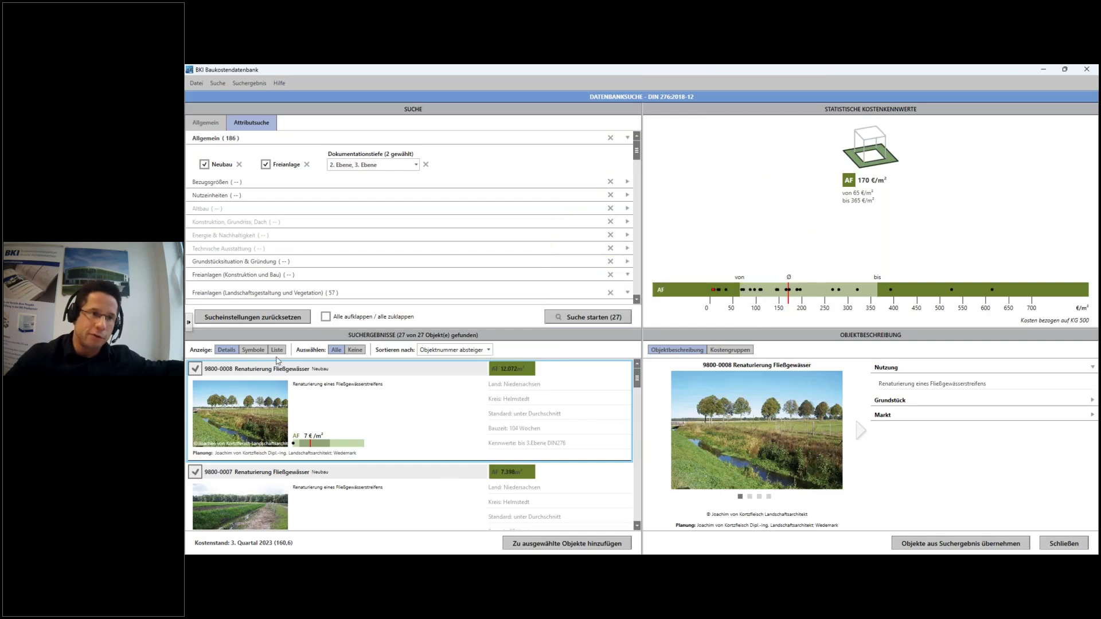
click(316, 467)
scroll(344, 436, up, 1)
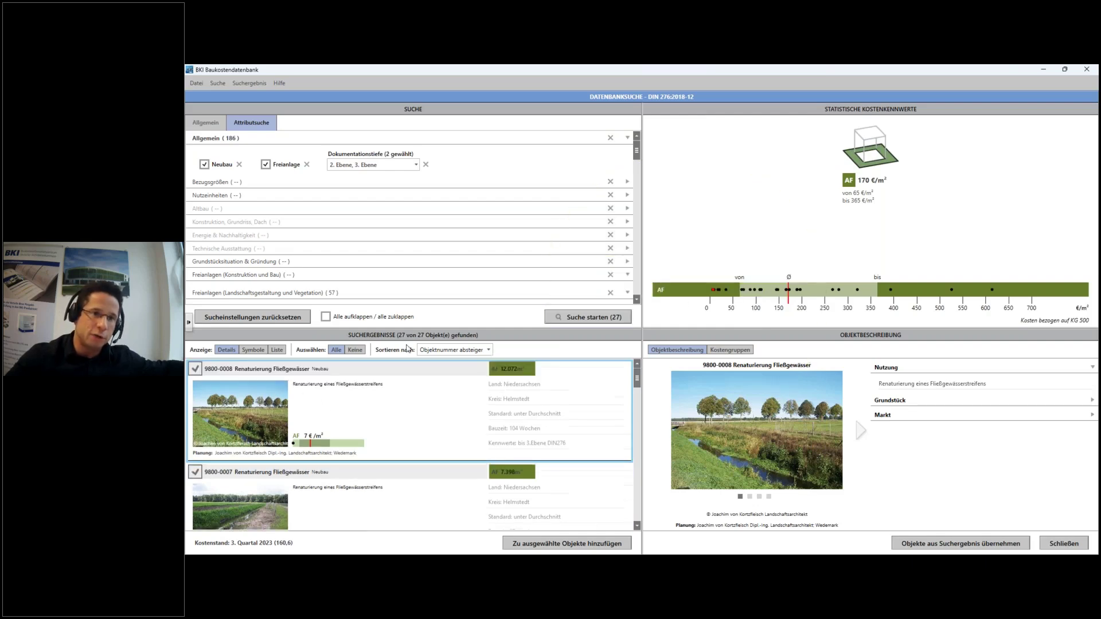
drag(411, 333, 401, 285)
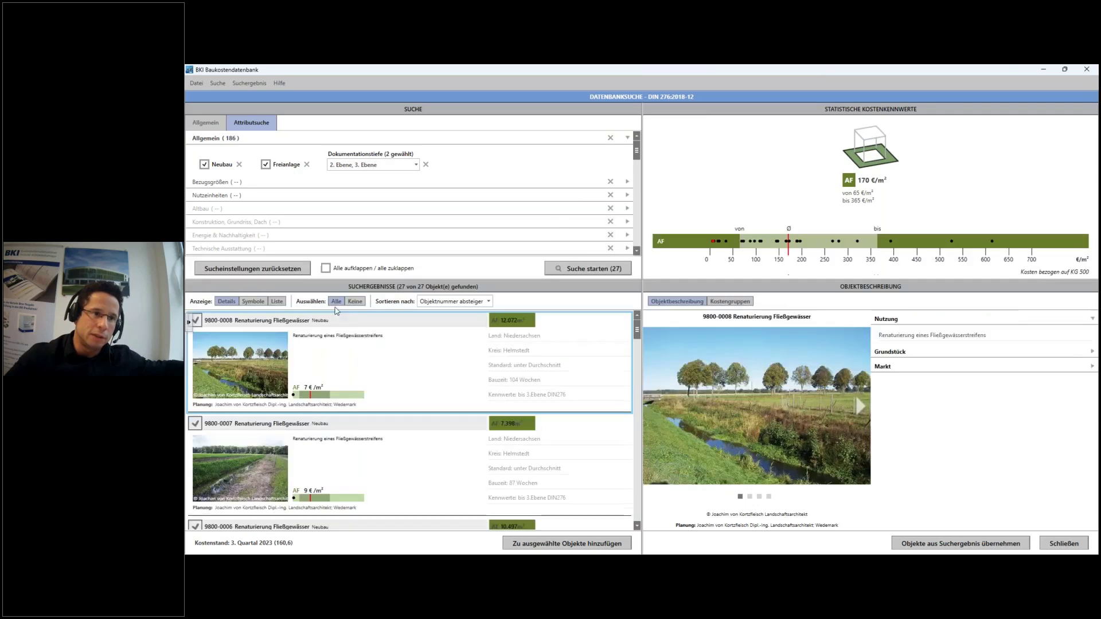
Step: Show the results as symbols and as a list, and look through the three Renaturierung Fließgewässer objects, ending on 9800-0008
click(250, 302)
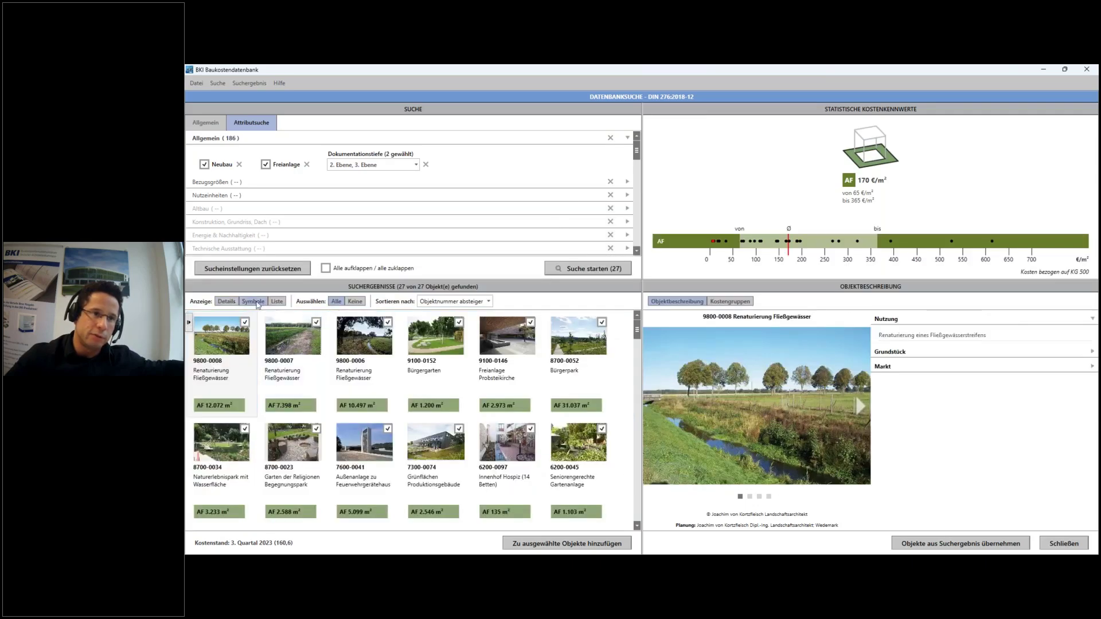
click(277, 302)
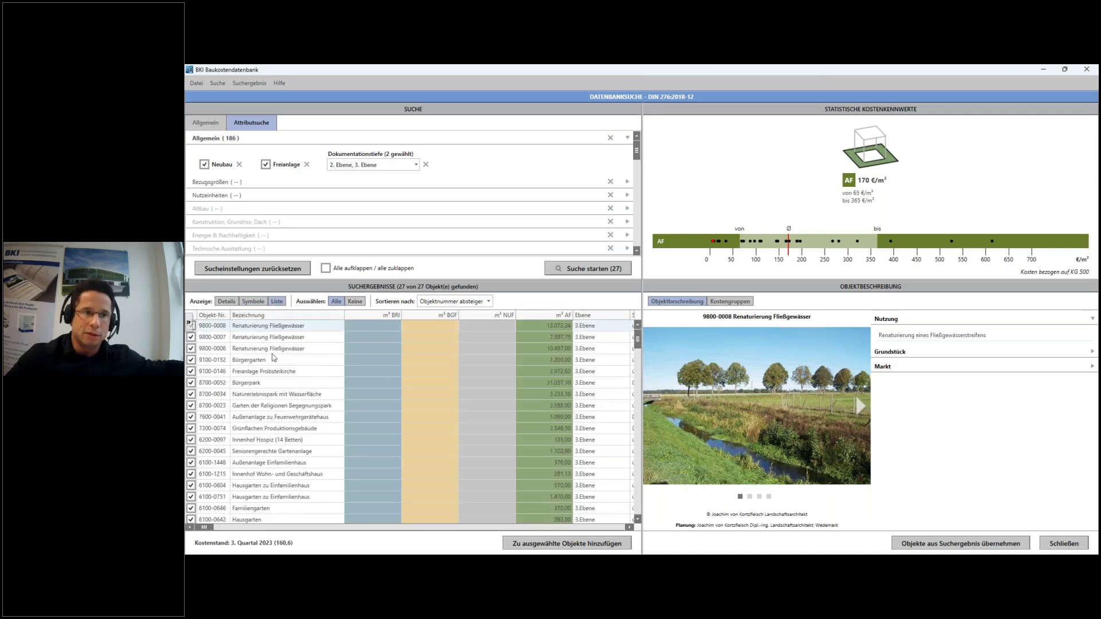
click(259, 336)
click(263, 350)
click(267, 326)
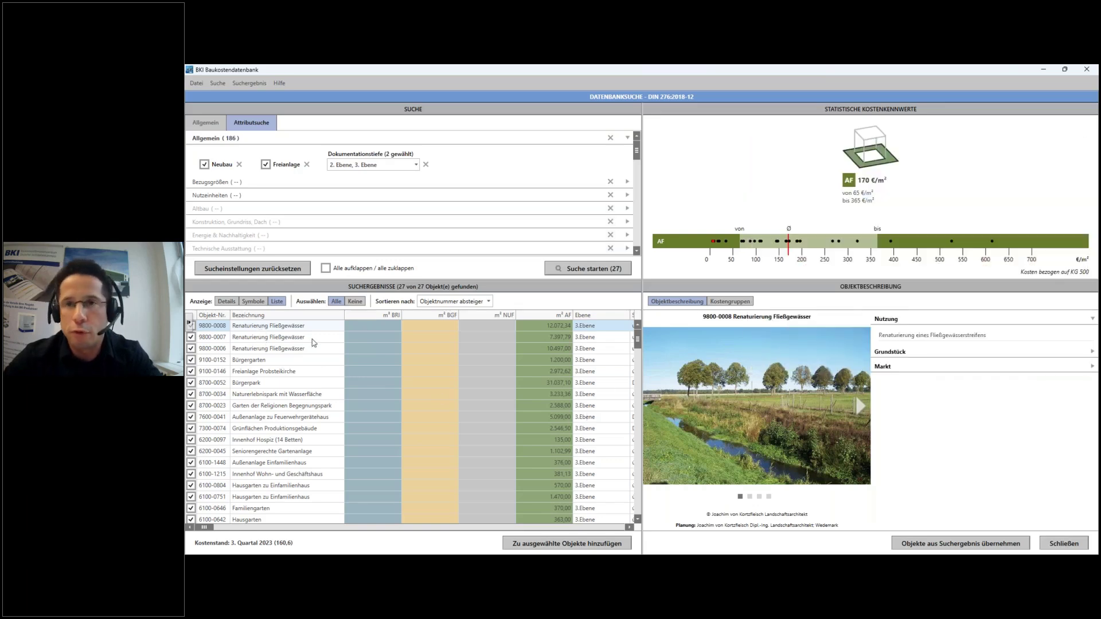
Step: Show the cost group data of object 9800-0008 for 580 Wasserflächen within 500 Außenanlagen und Freiflächen
click(739, 304)
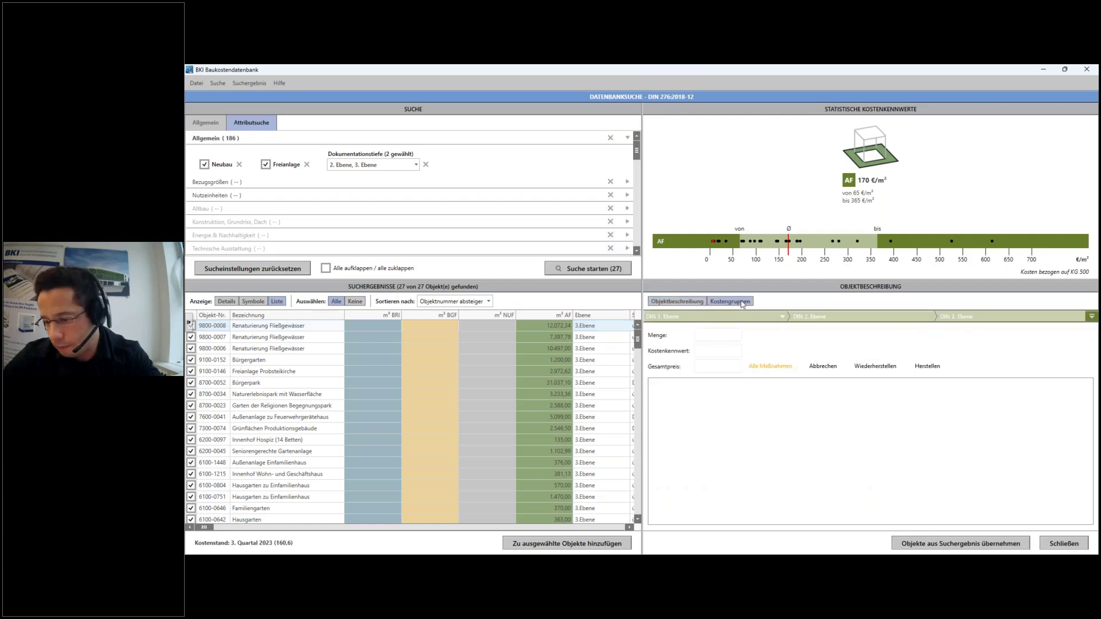
click(781, 318)
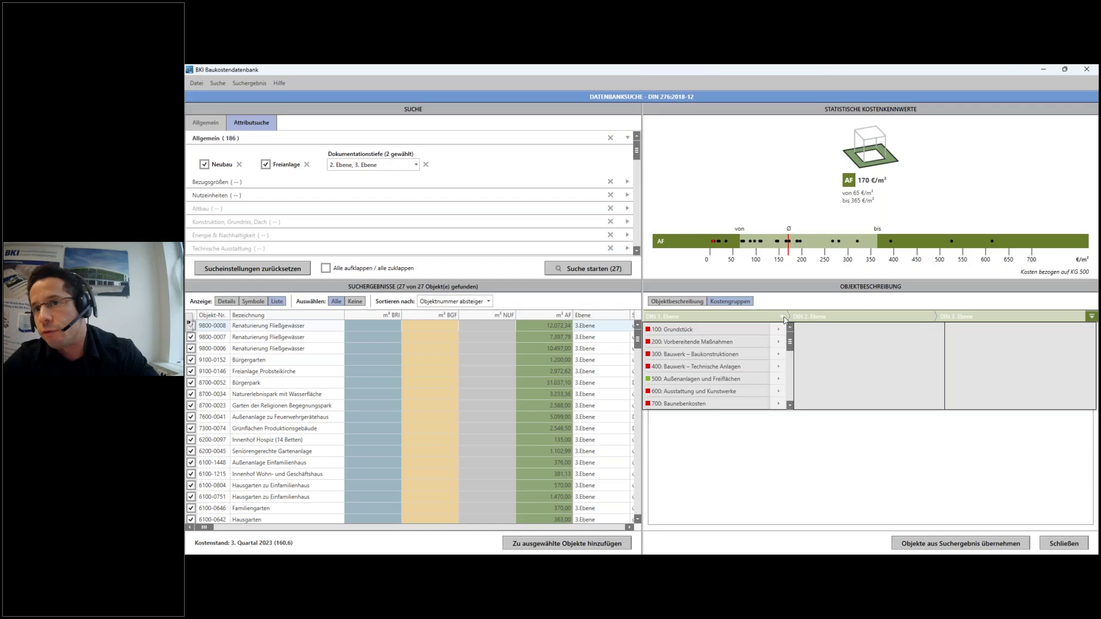
mouse_move(685, 383)
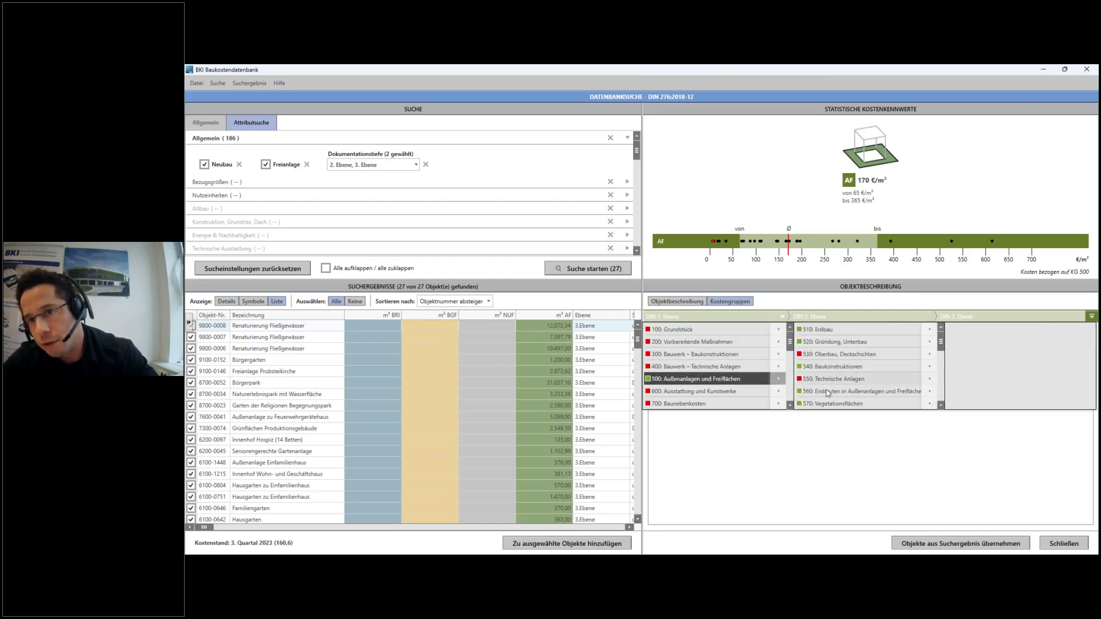
mouse_move(829, 409)
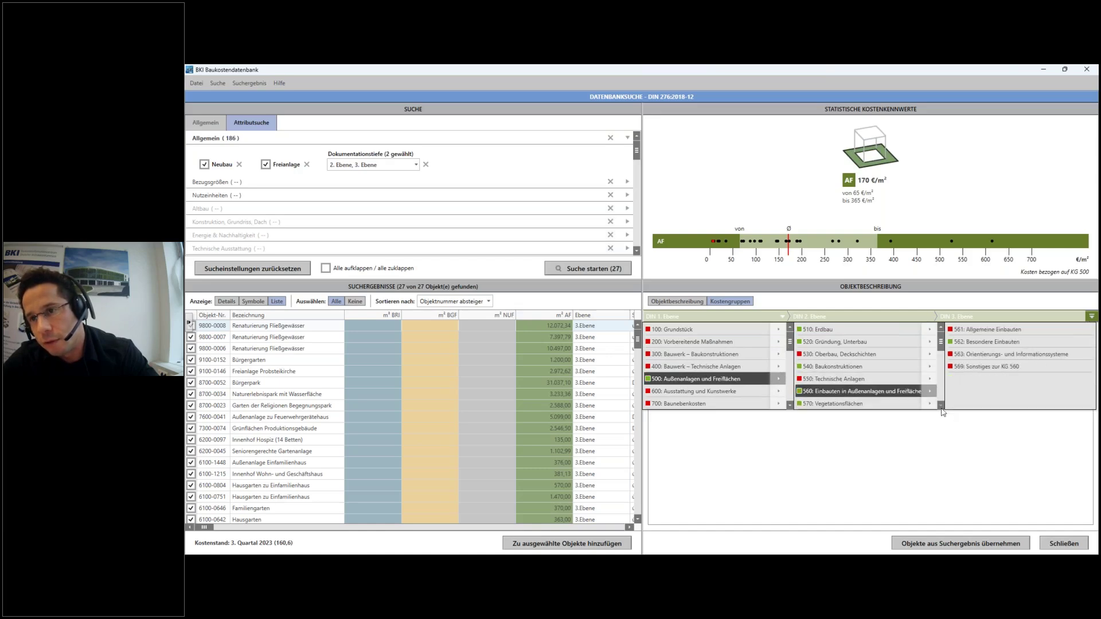
scroll(860, 401, down, 1)
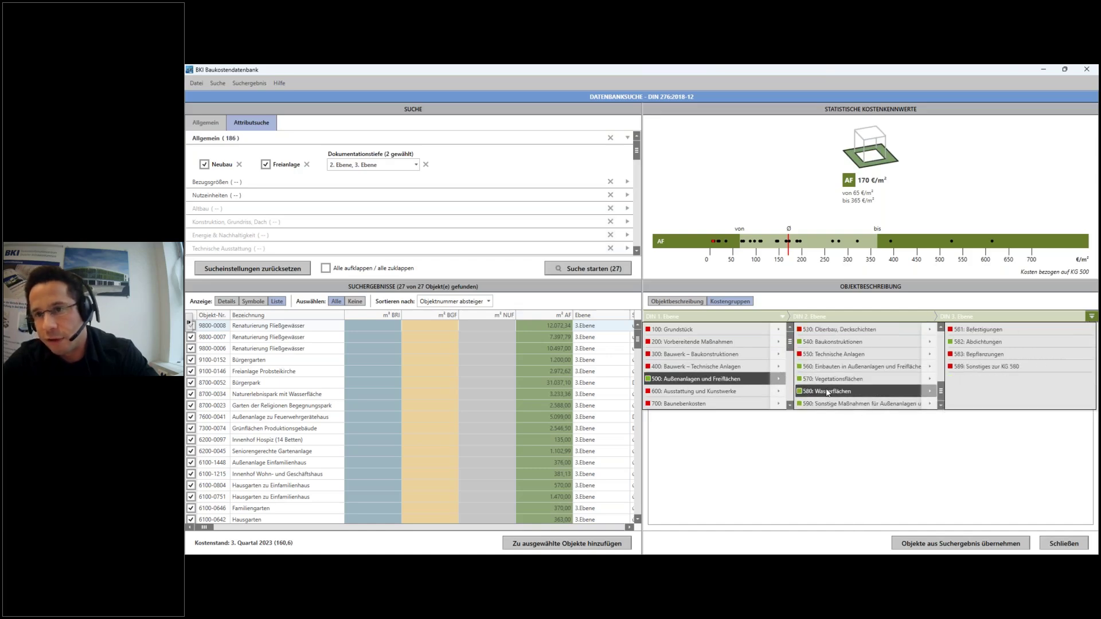
click(828, 393)
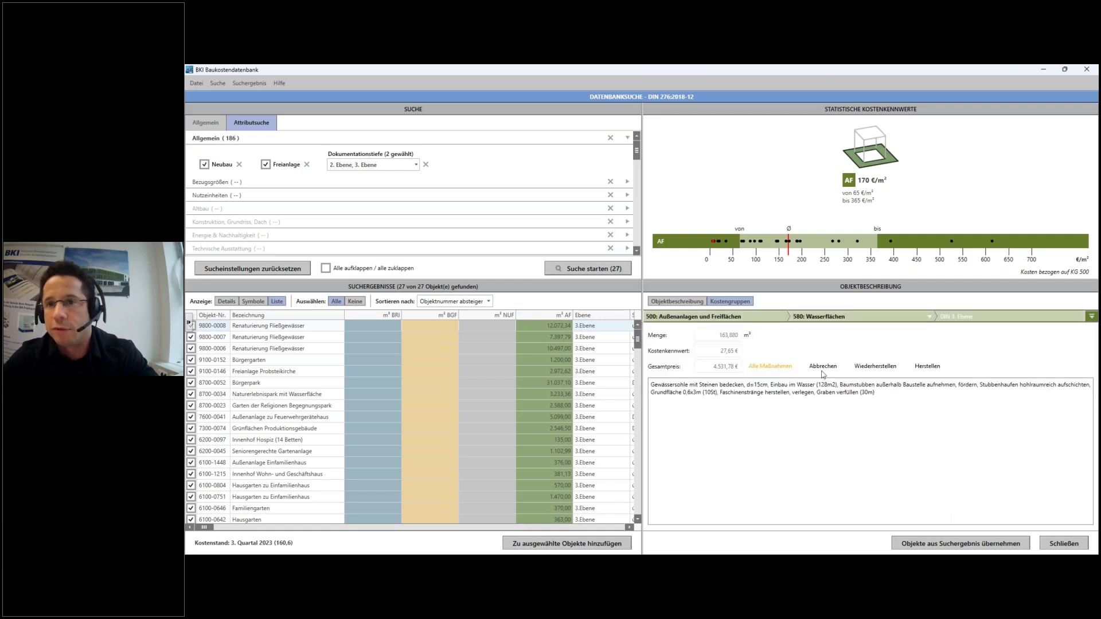
Step: Compare the Wasserflächen cost group data of objects 9800-0007, 9800-0006 and 9800-0008
click(286, 339)
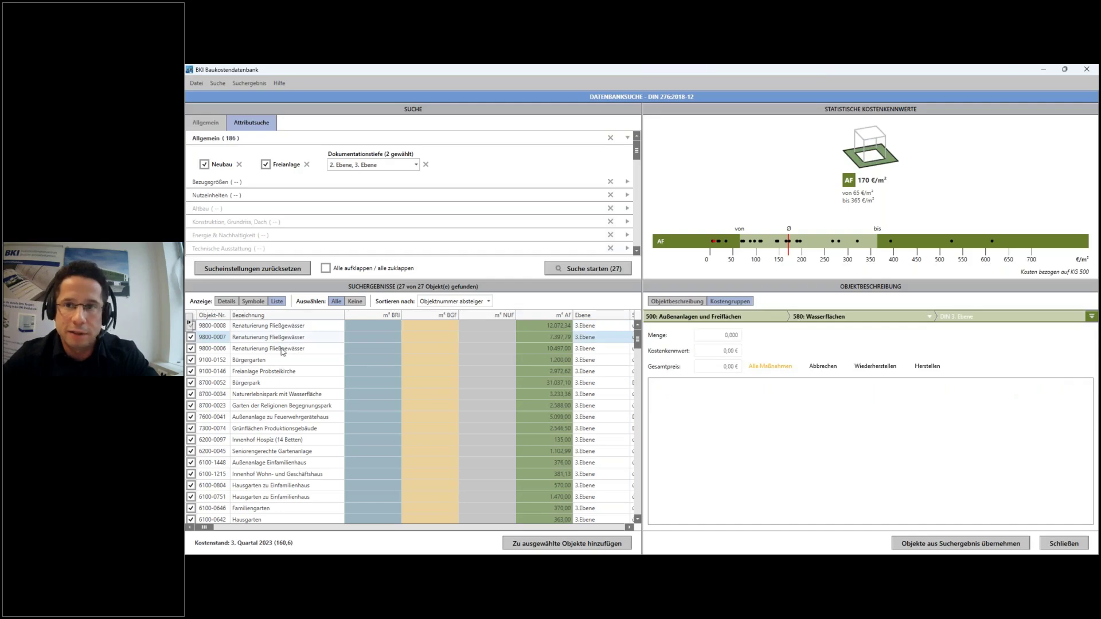
click(283, 350)
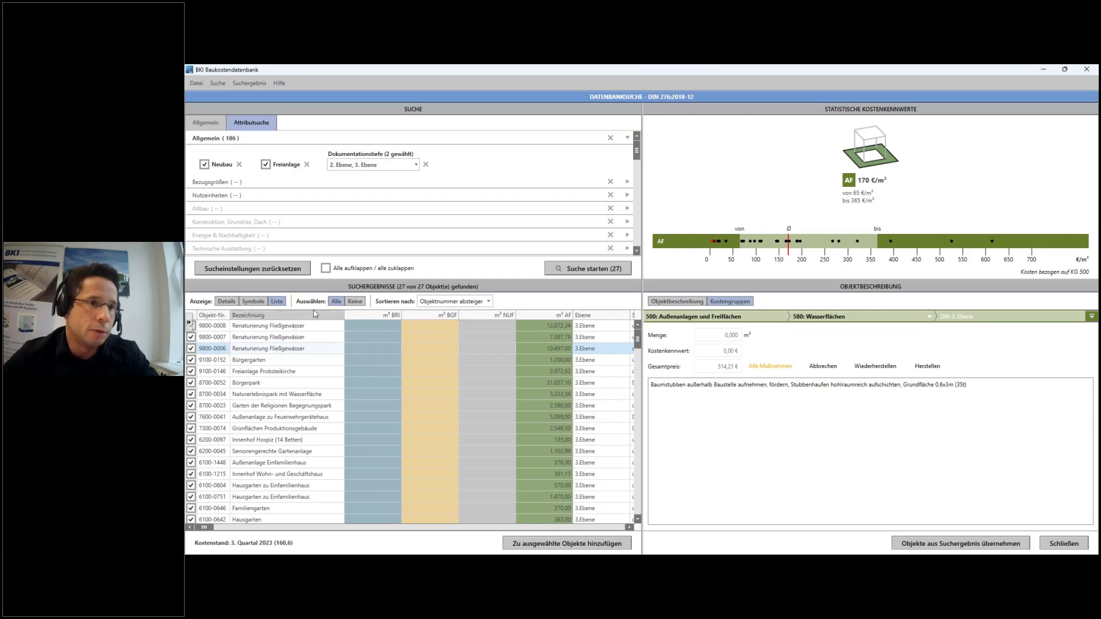
click(294, 326)
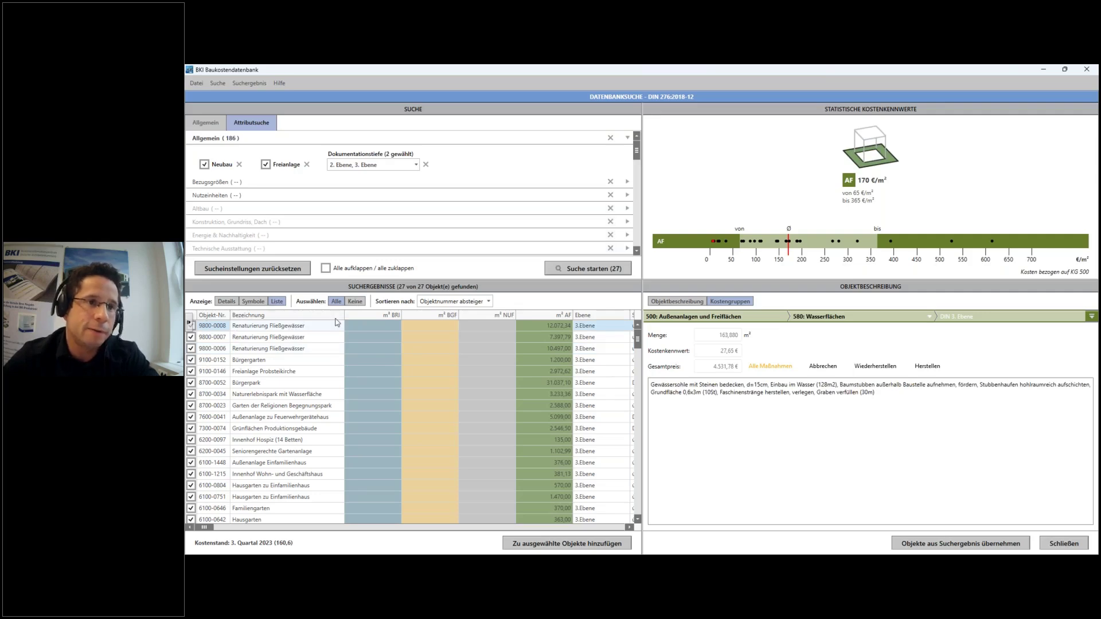
Step: Clear the selection of all result objects and include only 9800-0008, 9800-0006 and 8700-0034 Naturerlebnispark mit Wasserfläche
click(361, 302)
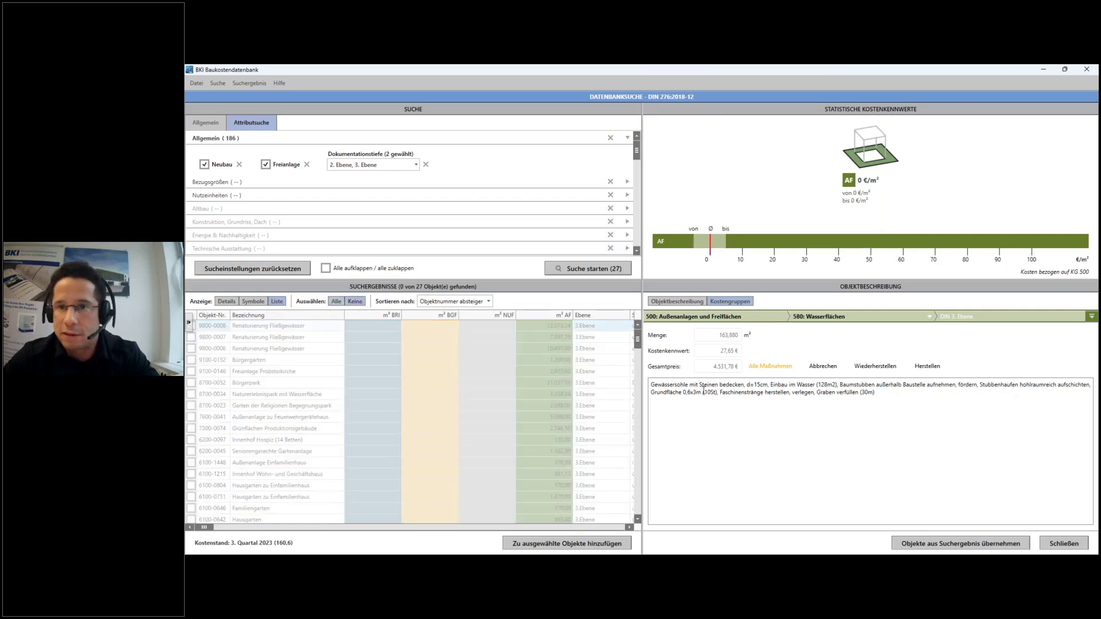
click(193, 326)
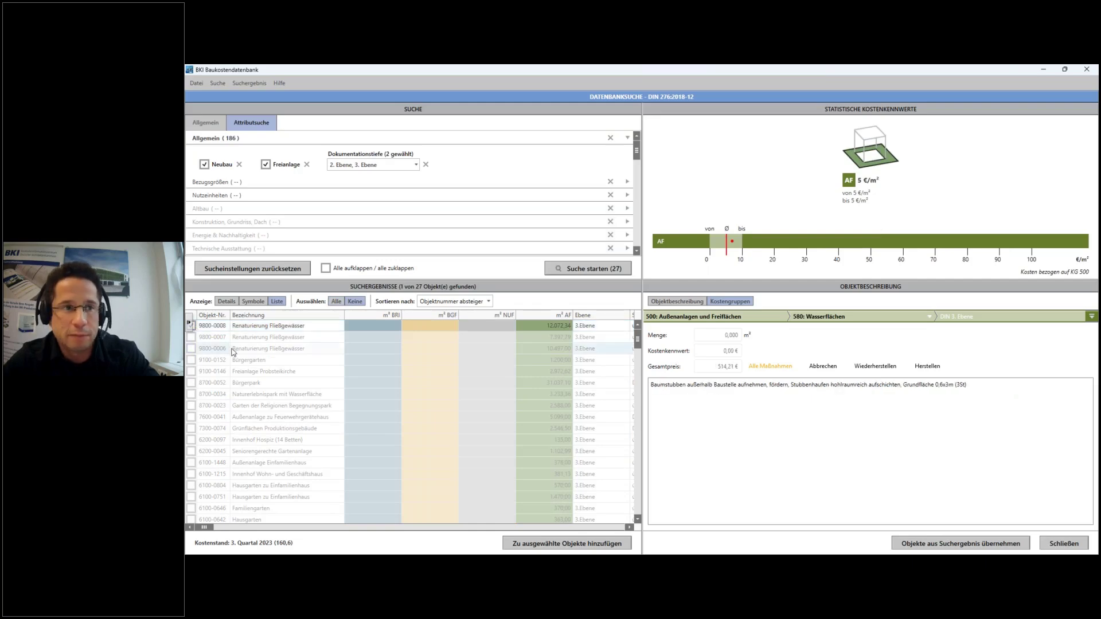
click(191, 349)
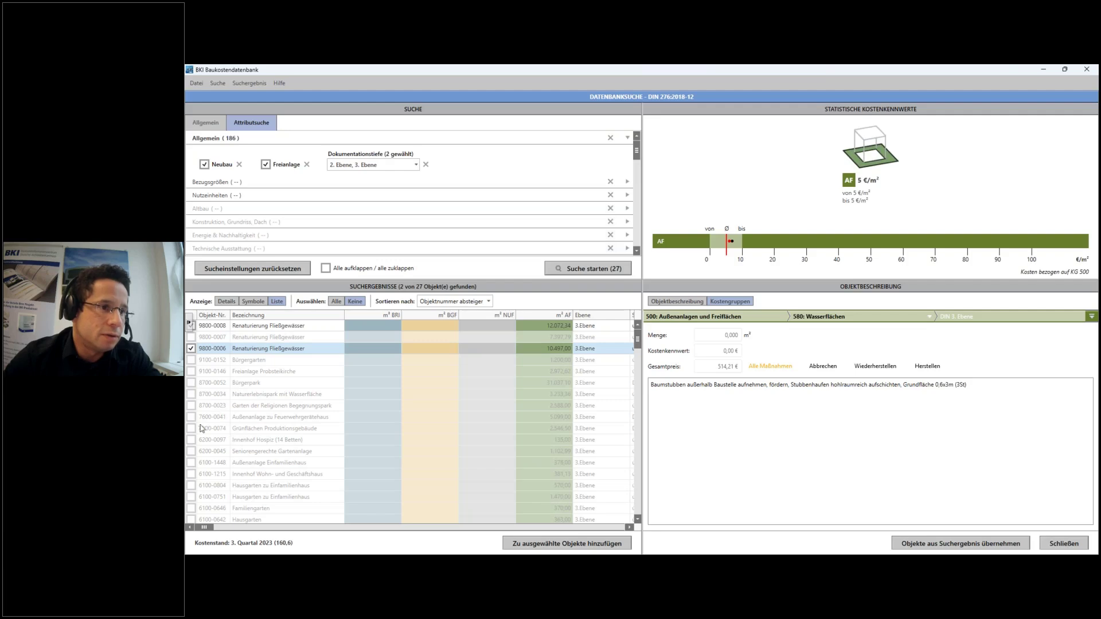
click(262, 395)
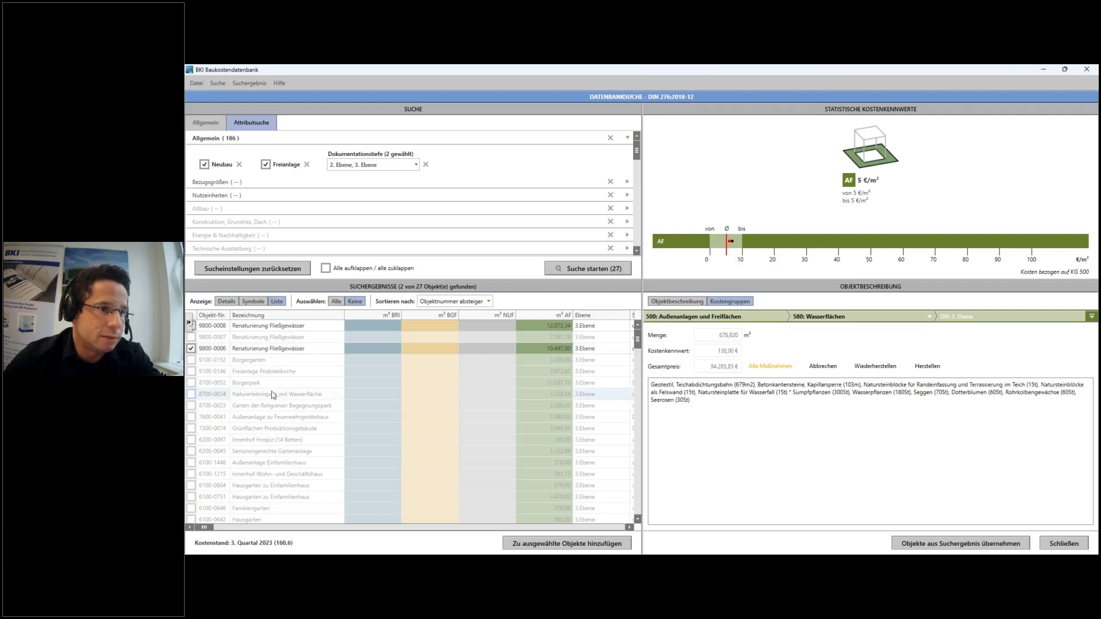
click(191, 395)
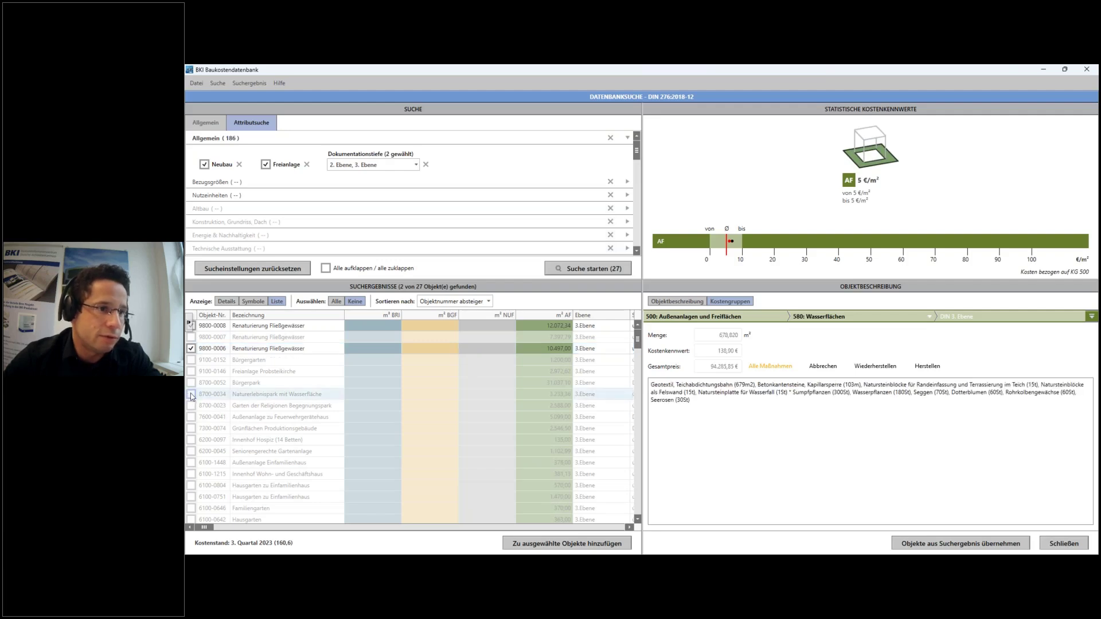
triple_click(724, 421)
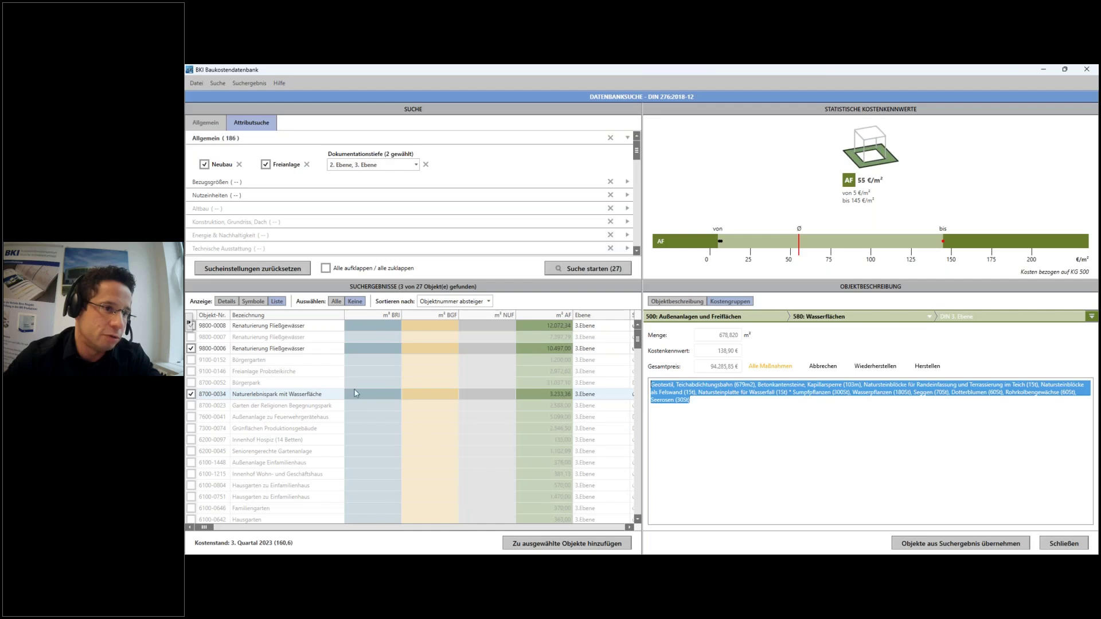
Step: Add the chosen search results to the selected objects and transfer them to the cost plan, replacing the existing sample
scroll(289, 430, down, 1)
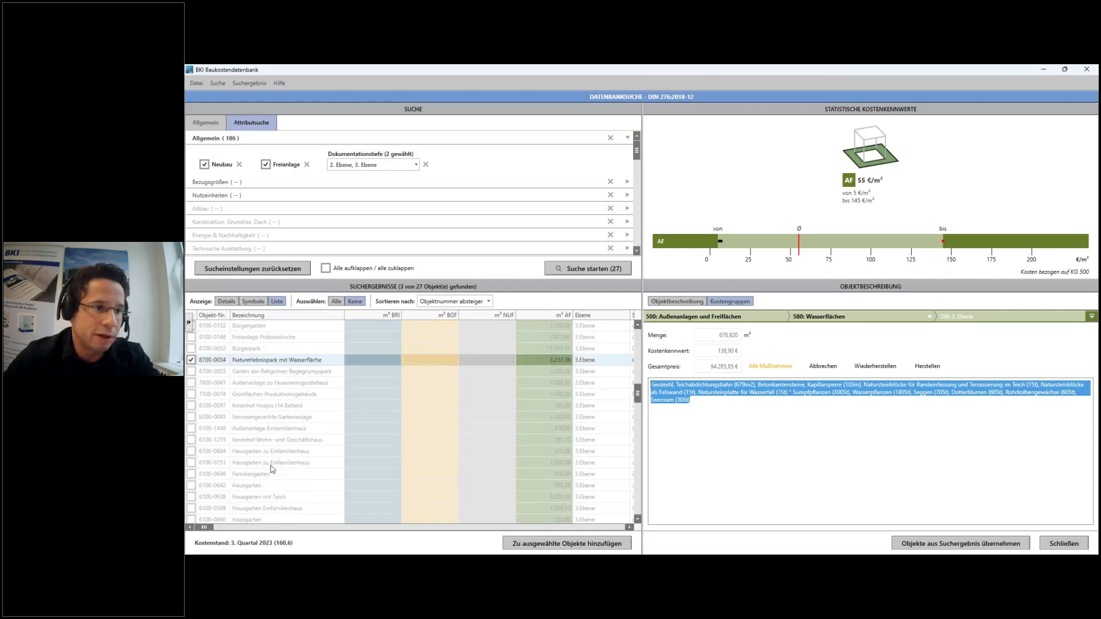
scroll(272, 469, up, 1)
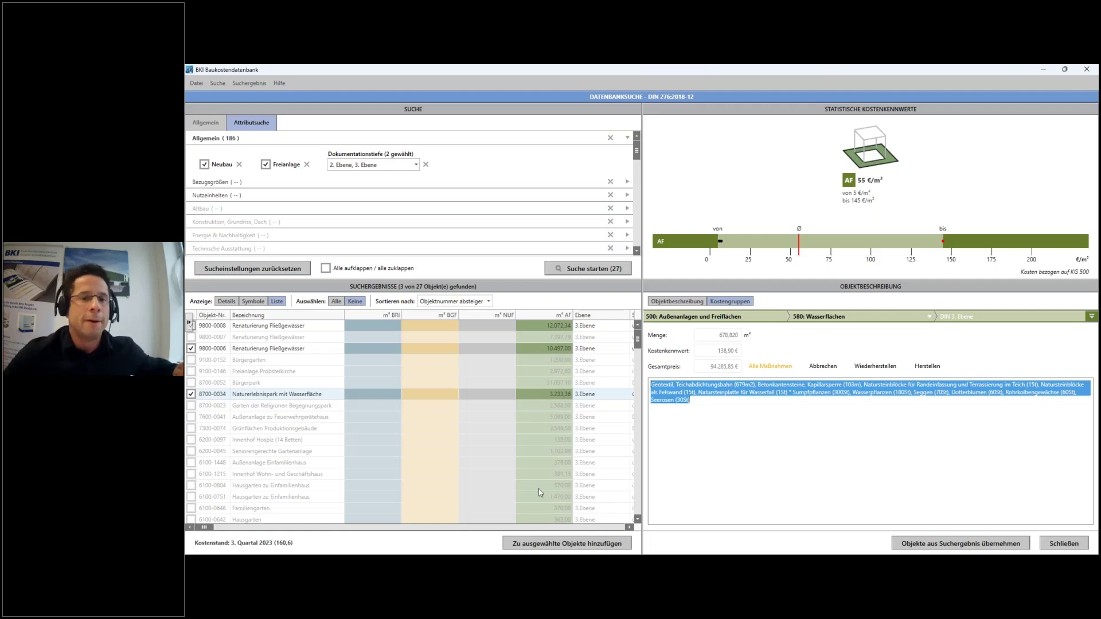
click(539, 545)
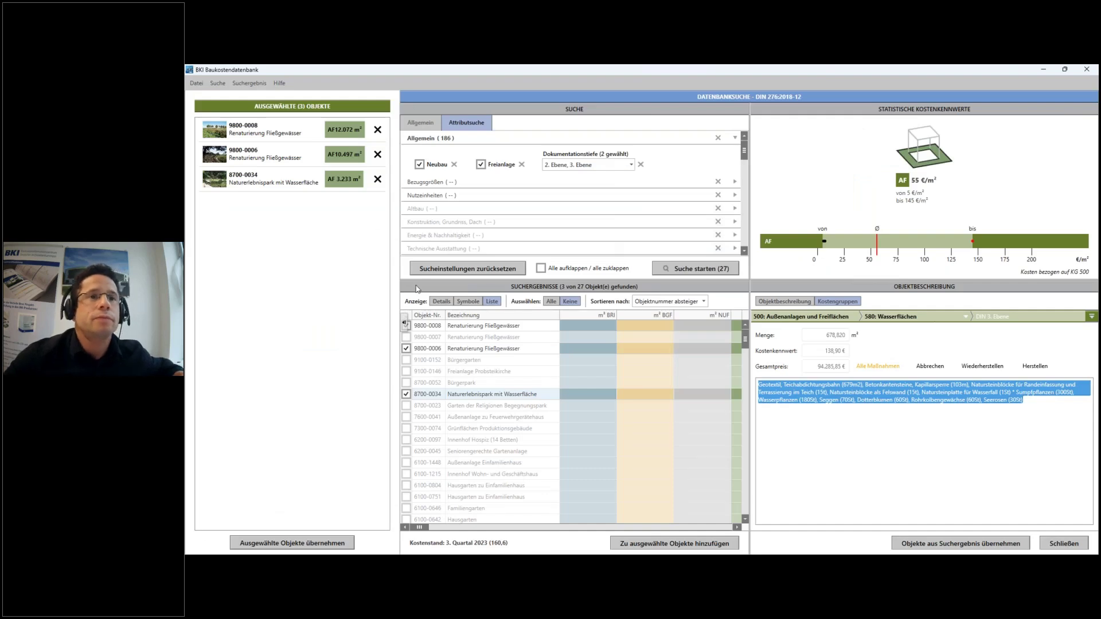
click(316, 543)
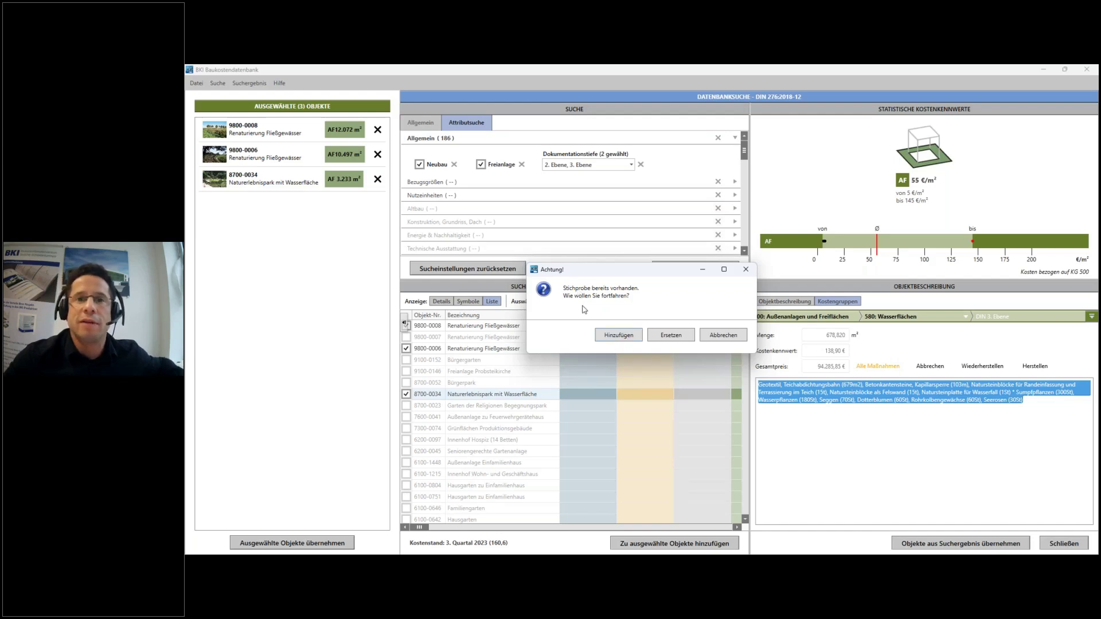
click(667, 338)
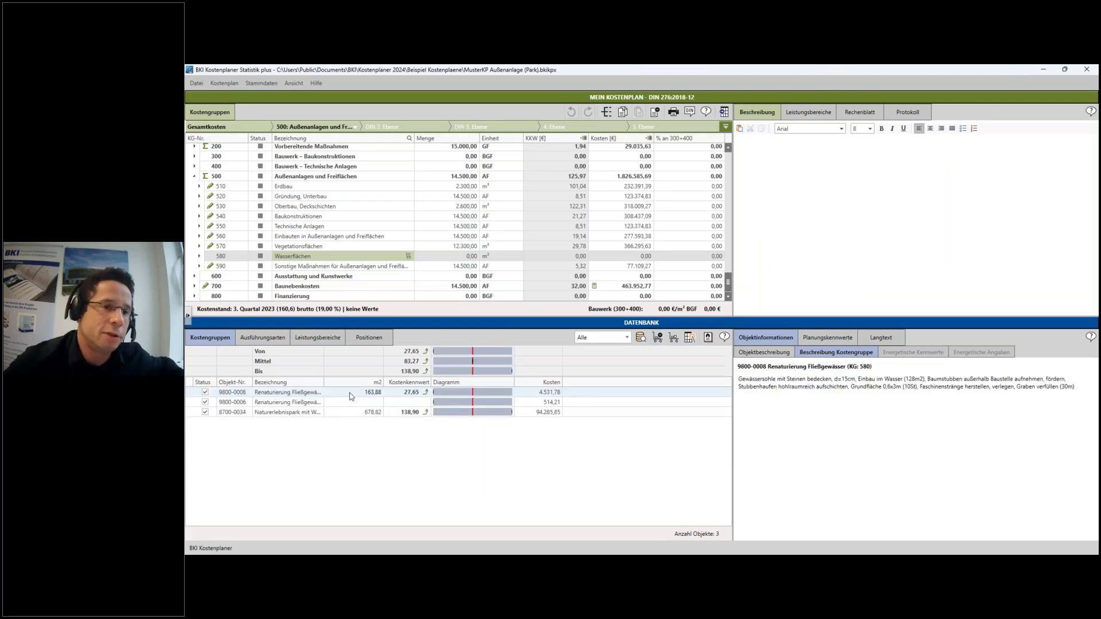
Step: Sort the reference objects by Kostenkennwert and compare the KG 580 descriptions of 9800-0008 and 8700-0034
click(419, 412)
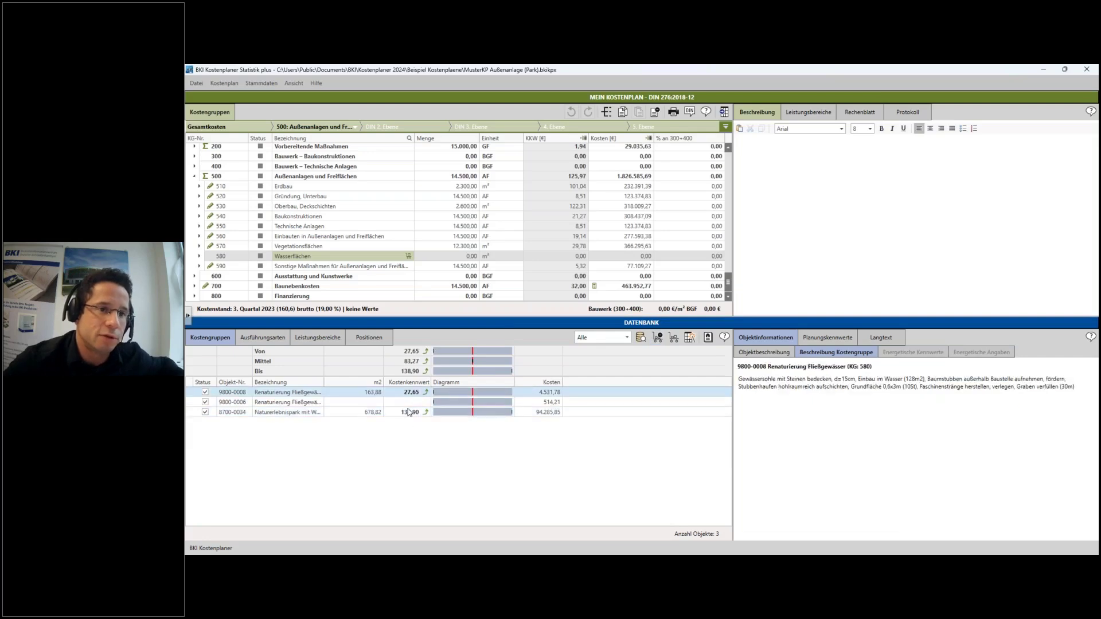
click(410, 384)
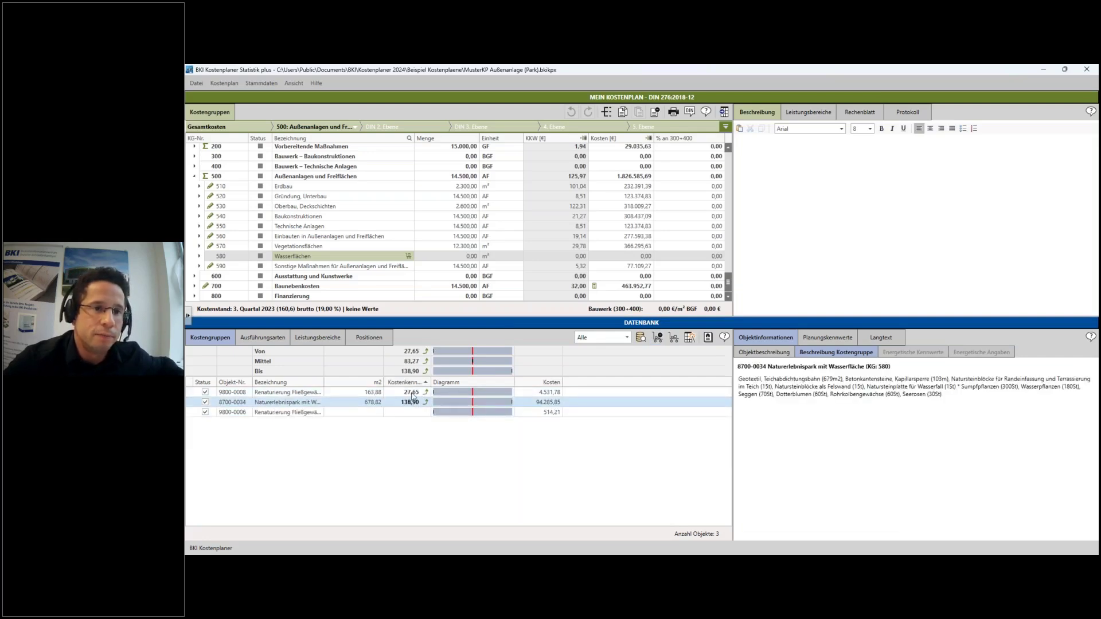
click(285, 394)
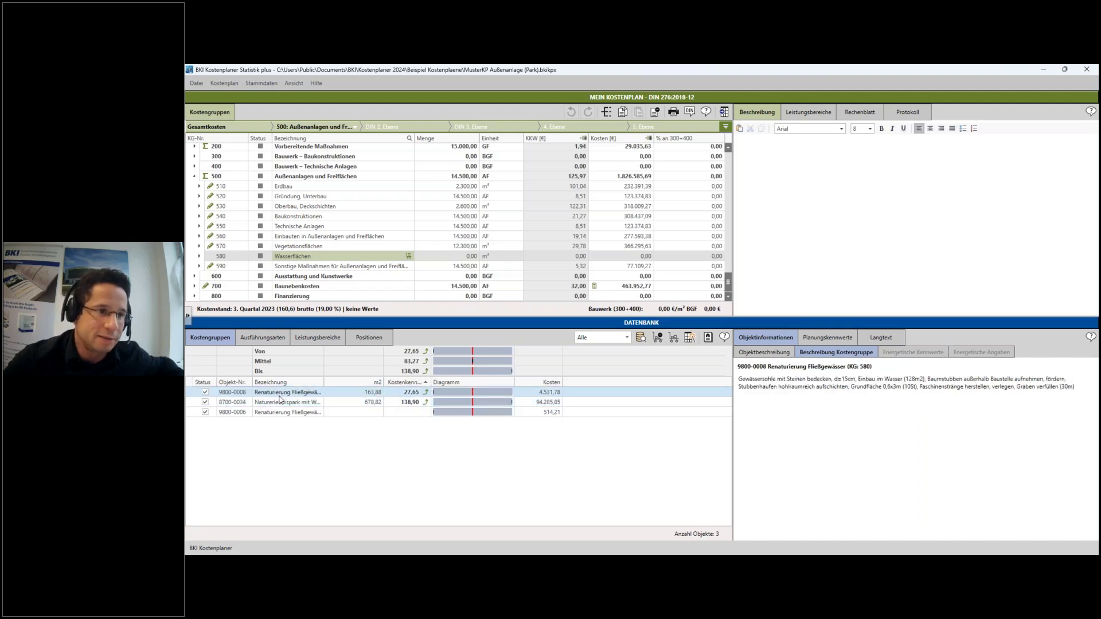
click(348, 402)
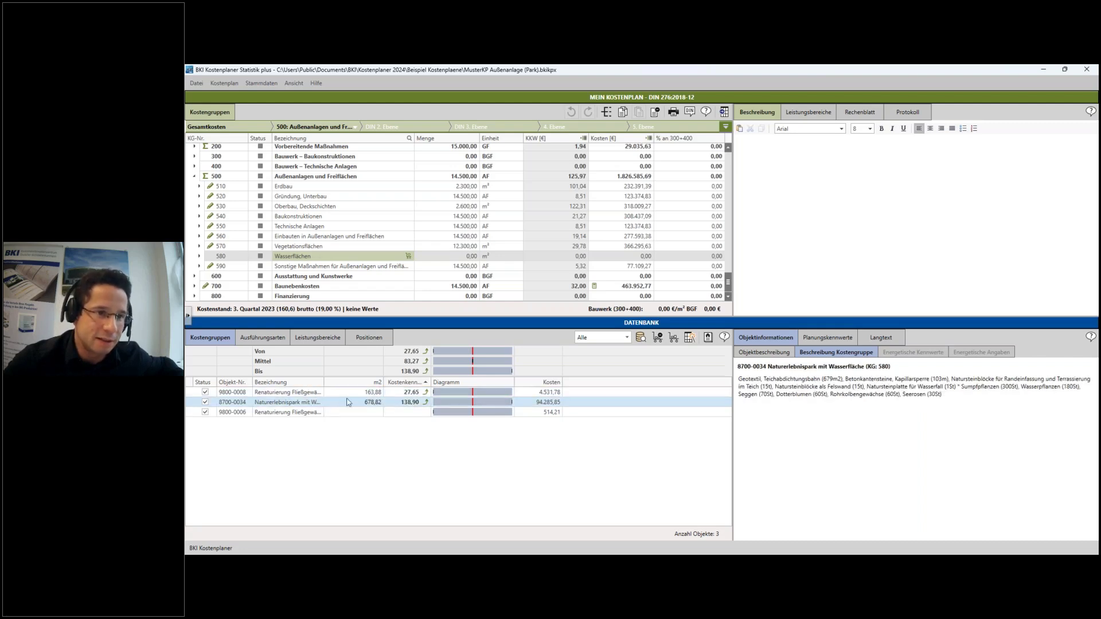
click(387, 395)
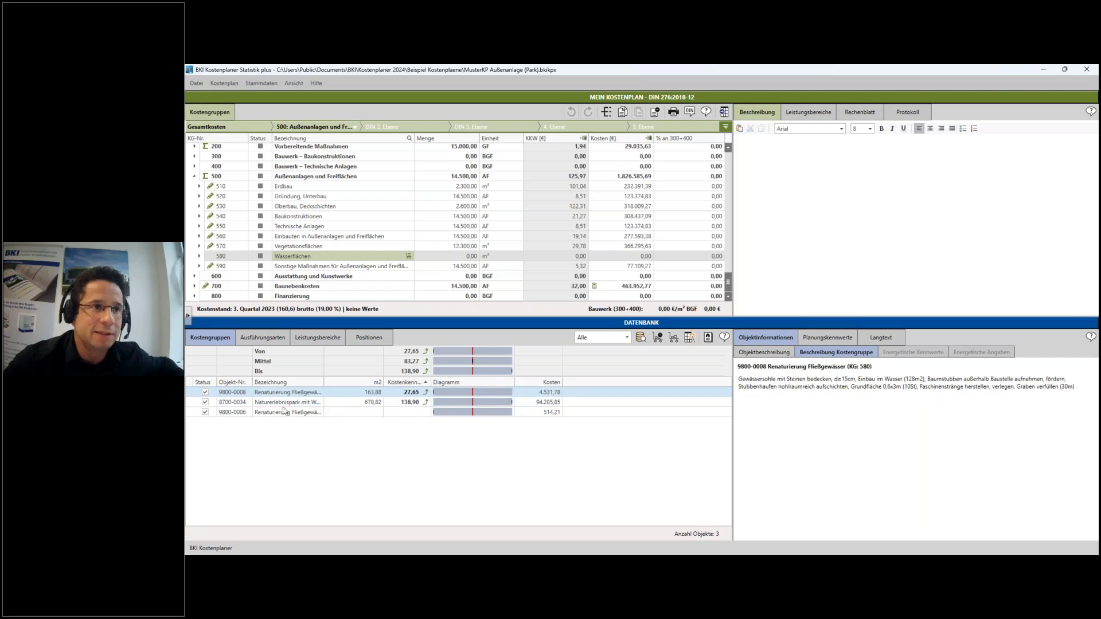
Step: Set the quantity of cost group 580 Wasserflächen to 200 m² and view the description of object 8700-0034
click(234, 247)
click(231, 258)
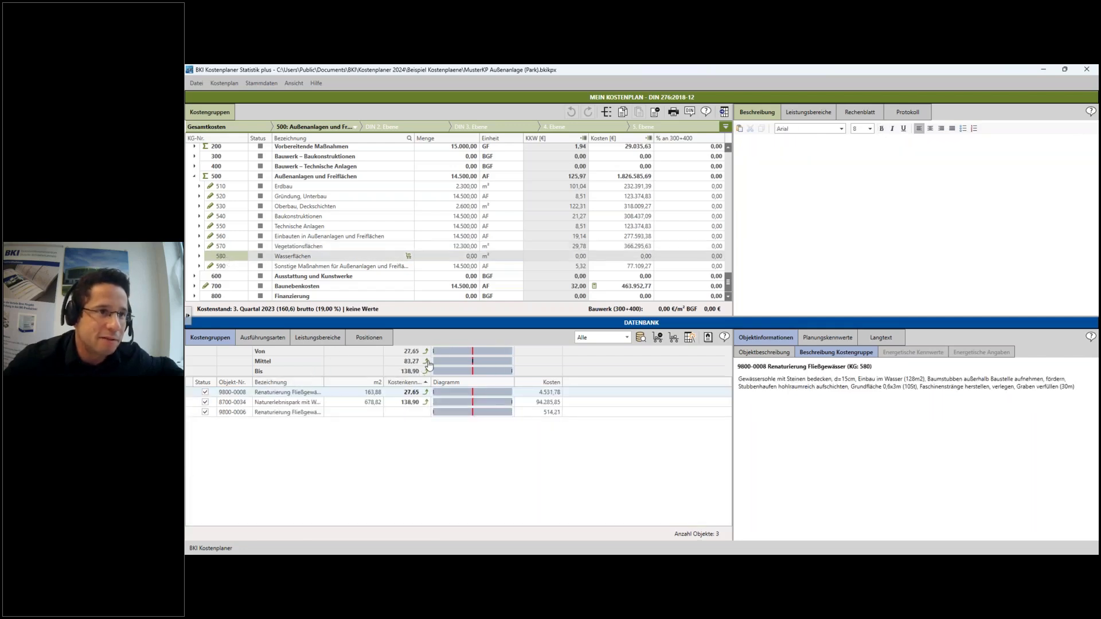
click(462, 256)
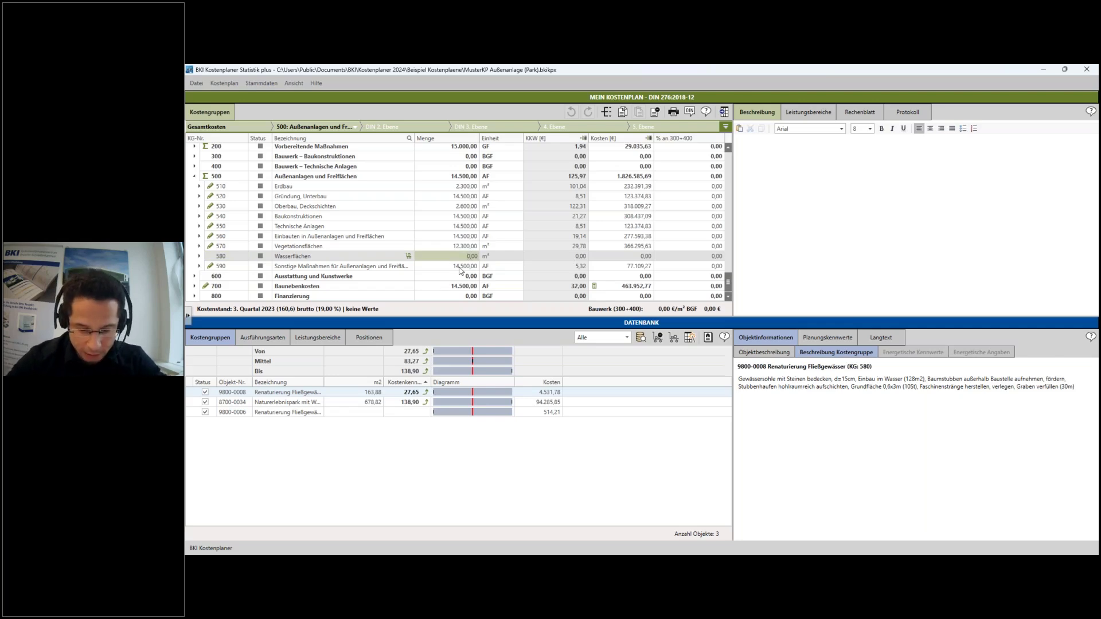
click(356, 246)
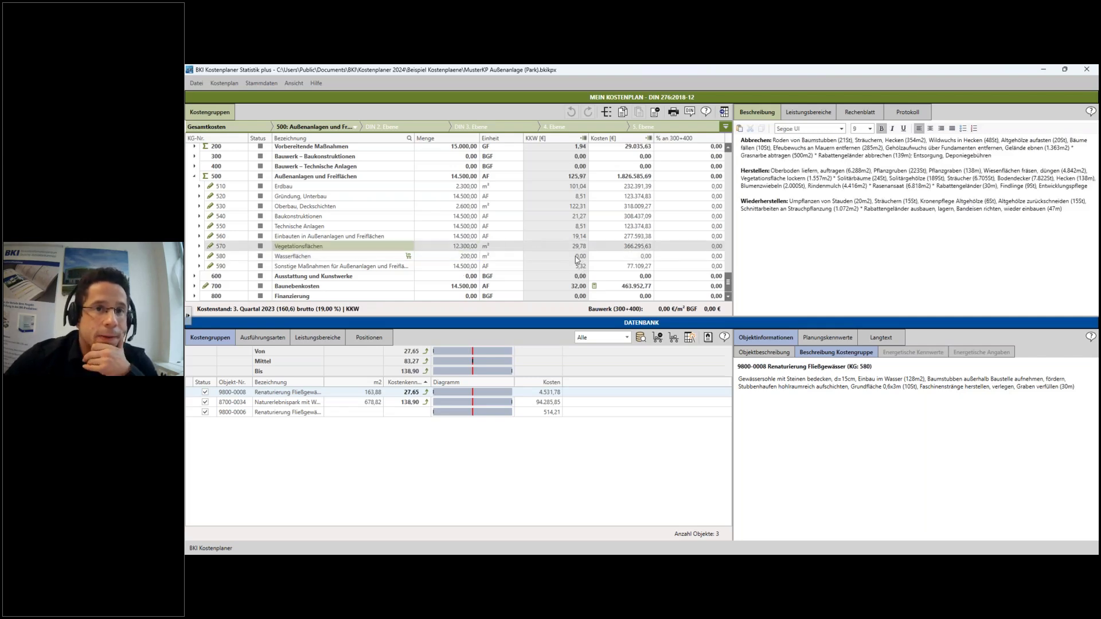
click(578, 256)
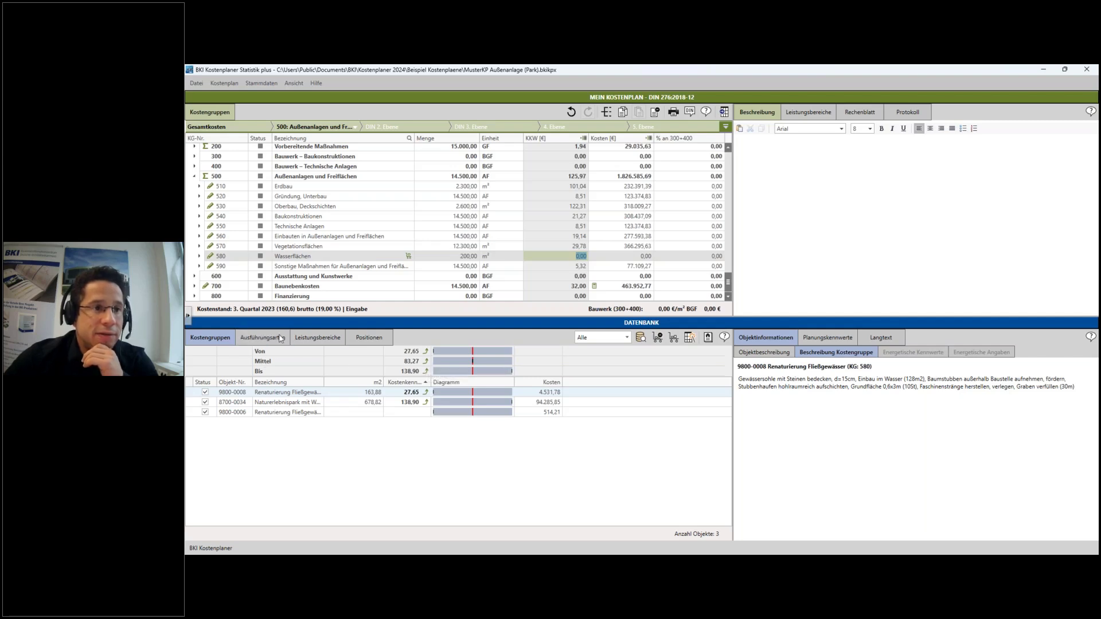
click(285, 405)
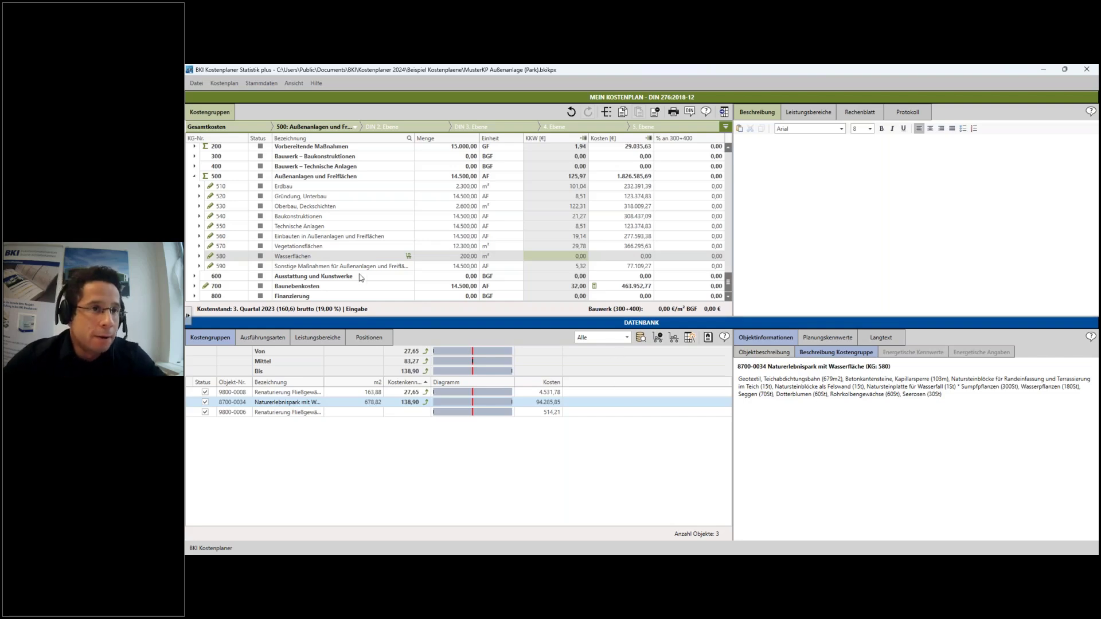
Step: Expand cost group 580 Wasserflächen and create an Ausführungsart subgroup named Renaturierung in it
click(199, 257)
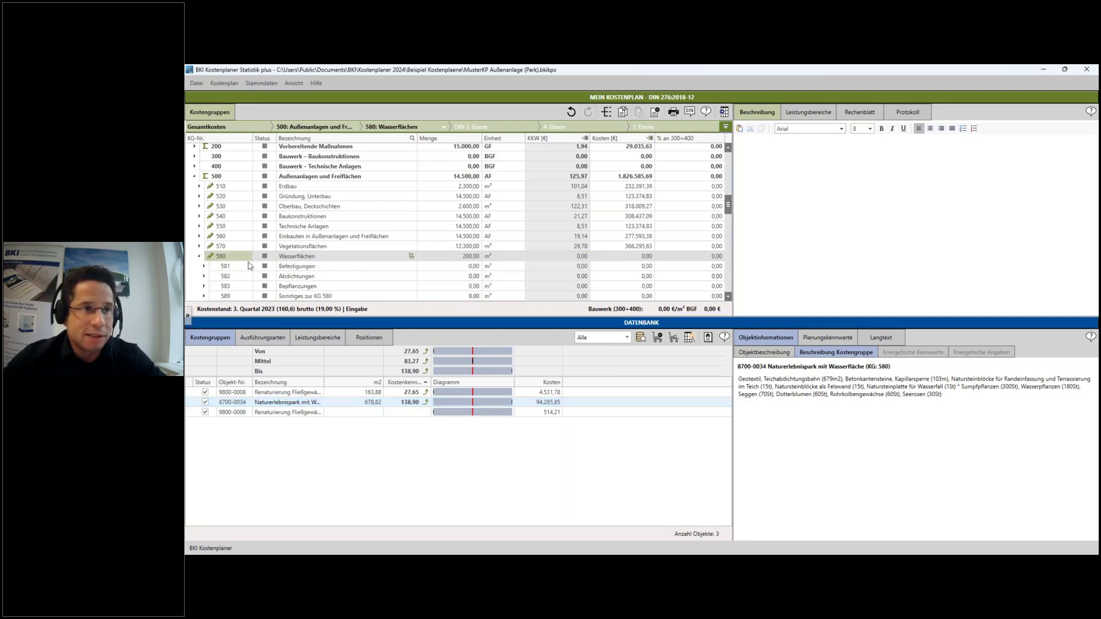
scroll(248, 264, down, 1)
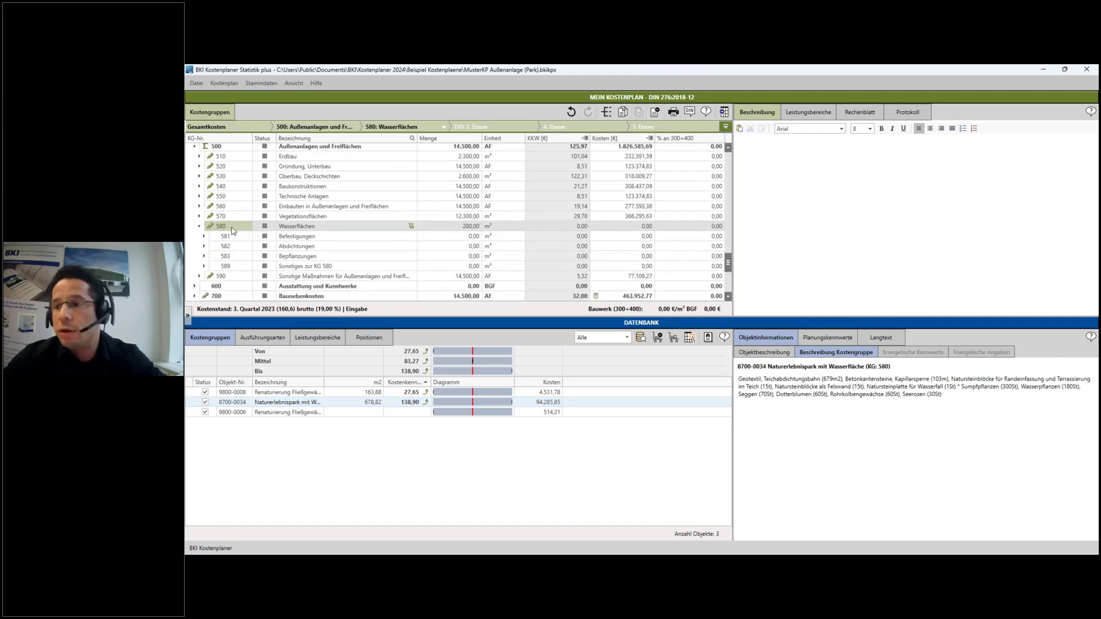
right_click(233, 231)
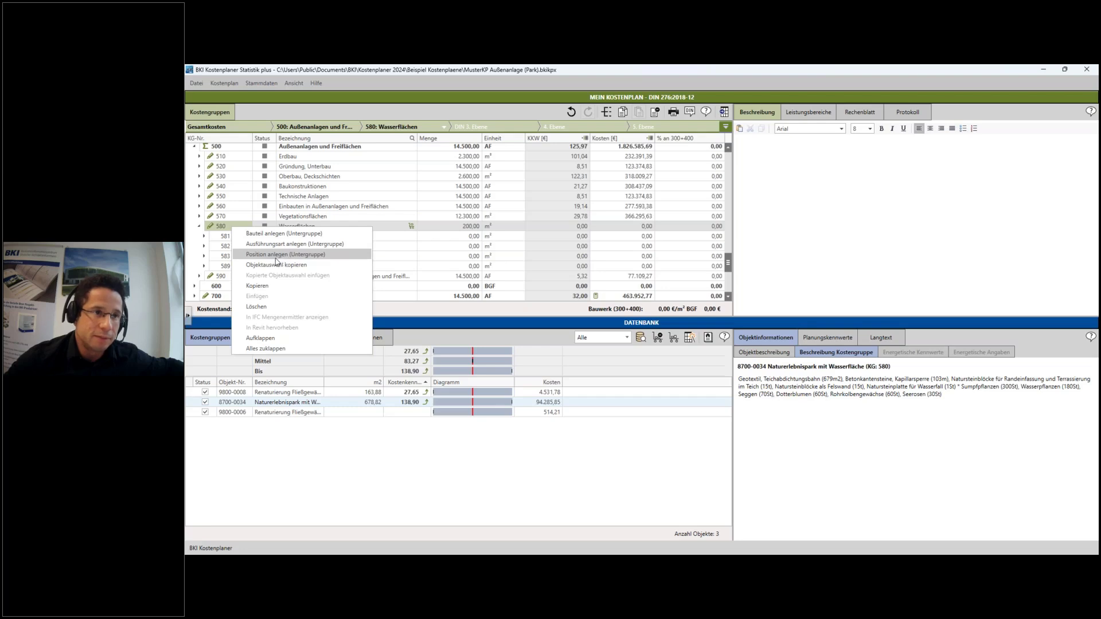
click(272, 245)
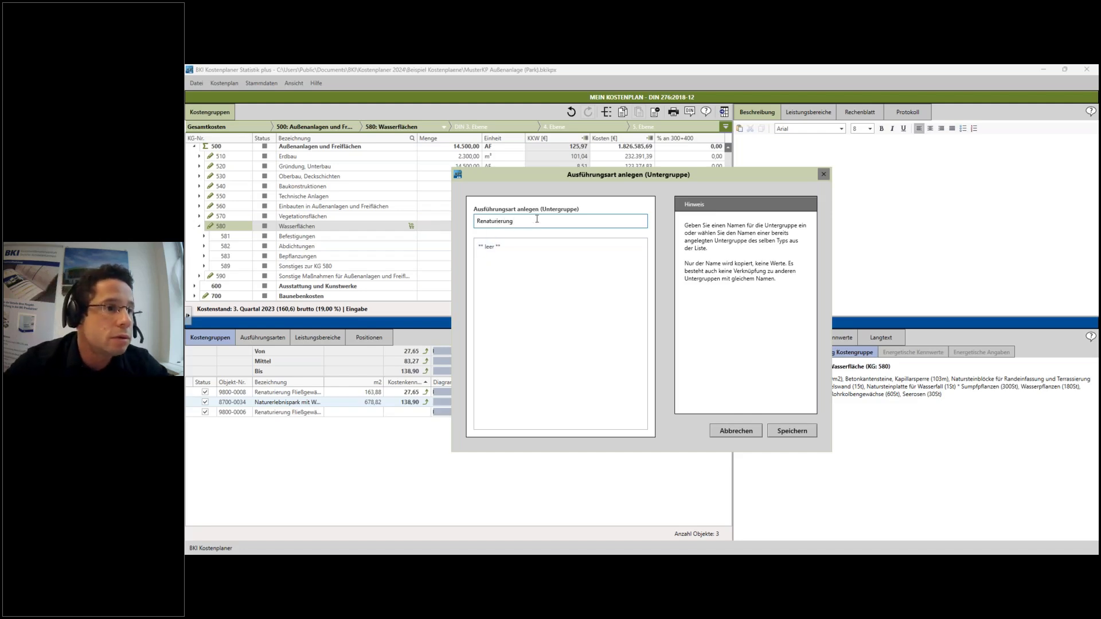
click(792, 432)
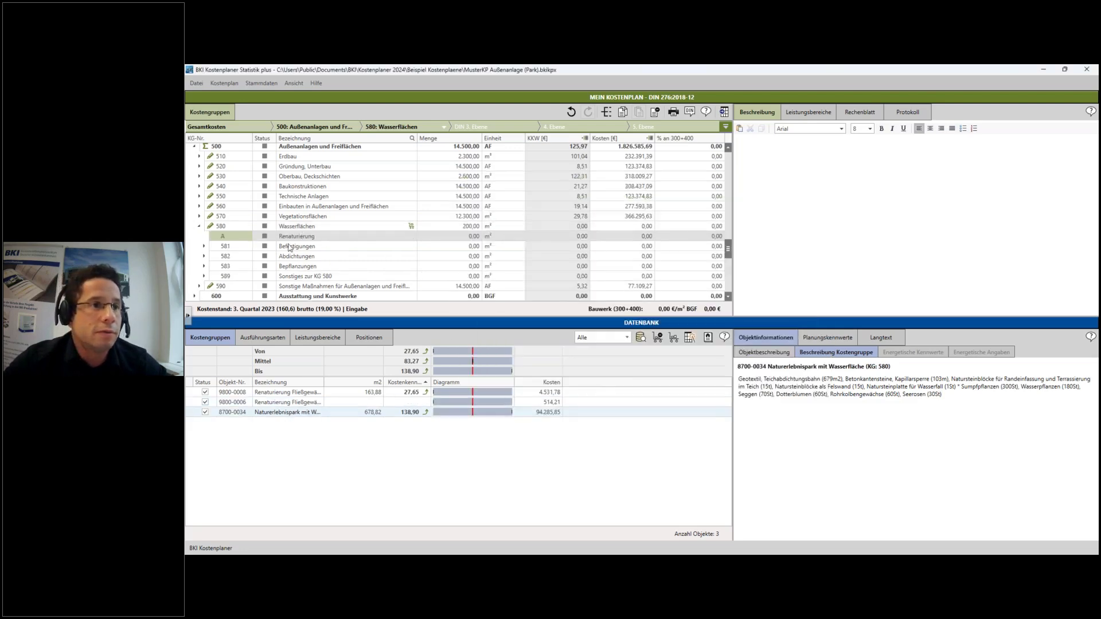
Step: Create a second Ausführungsart subgroup named Teich terrassiert in cost group 580 Wasserflächen
right_click(232, 228)
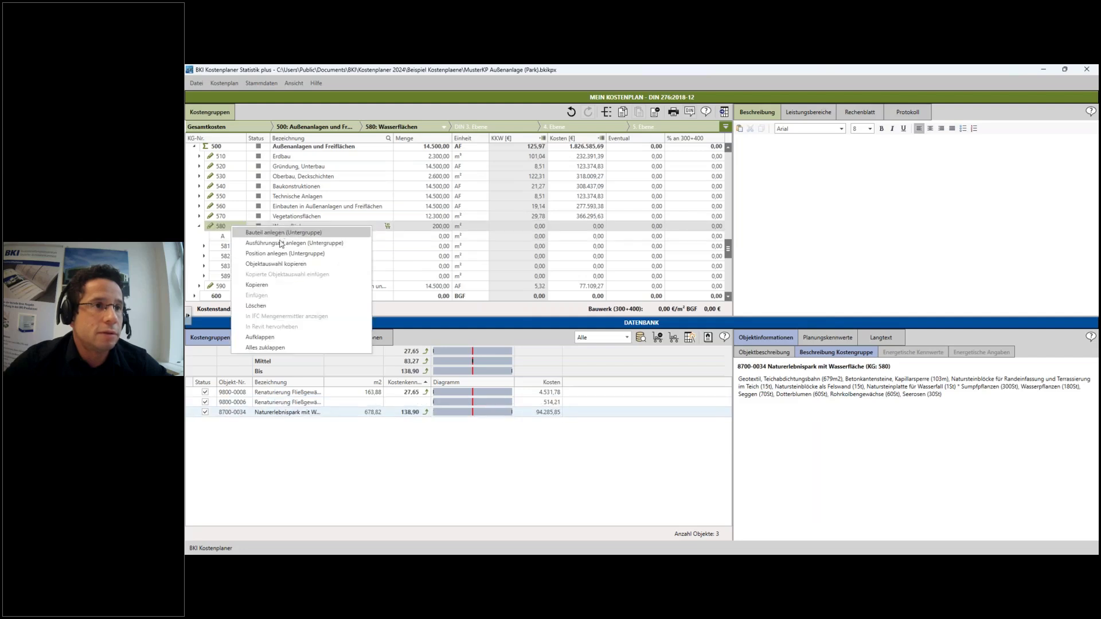
click(281, 243)
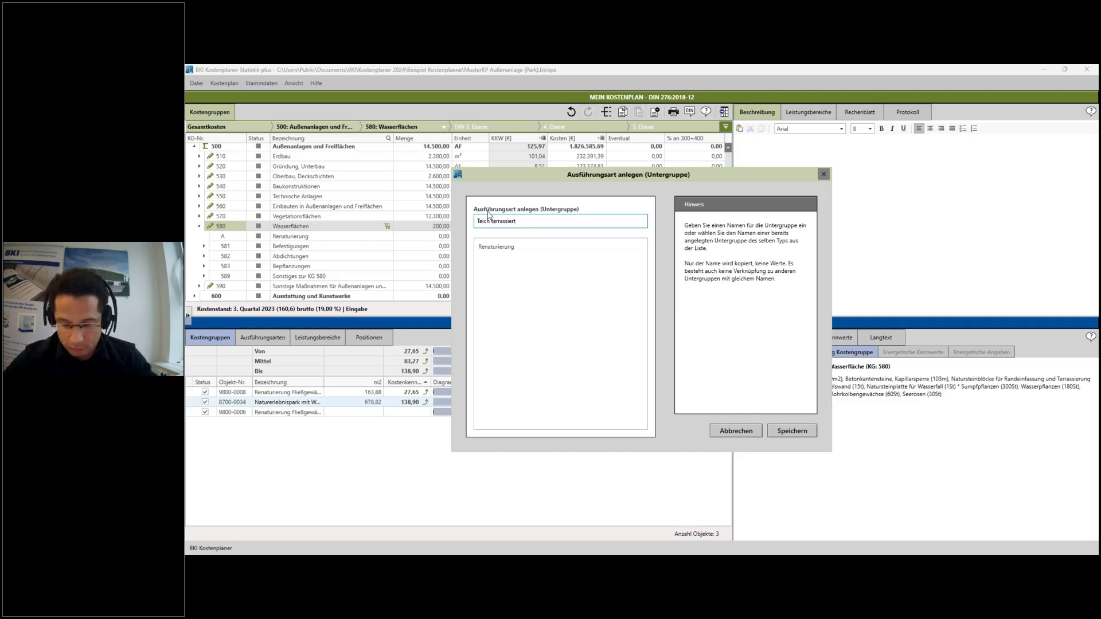
click(792, 431)
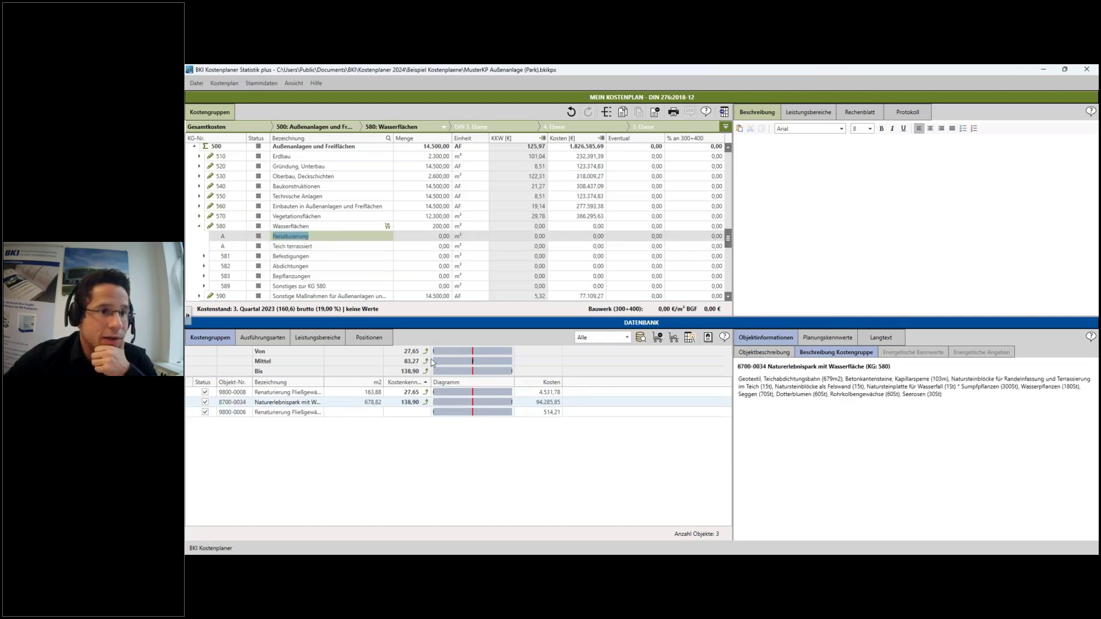
Step: Apply the Kostenkennwert of object 9800-0008 to Renaturierung and that of object 8700-0034 to Teich terrassiert
click(426, 392)
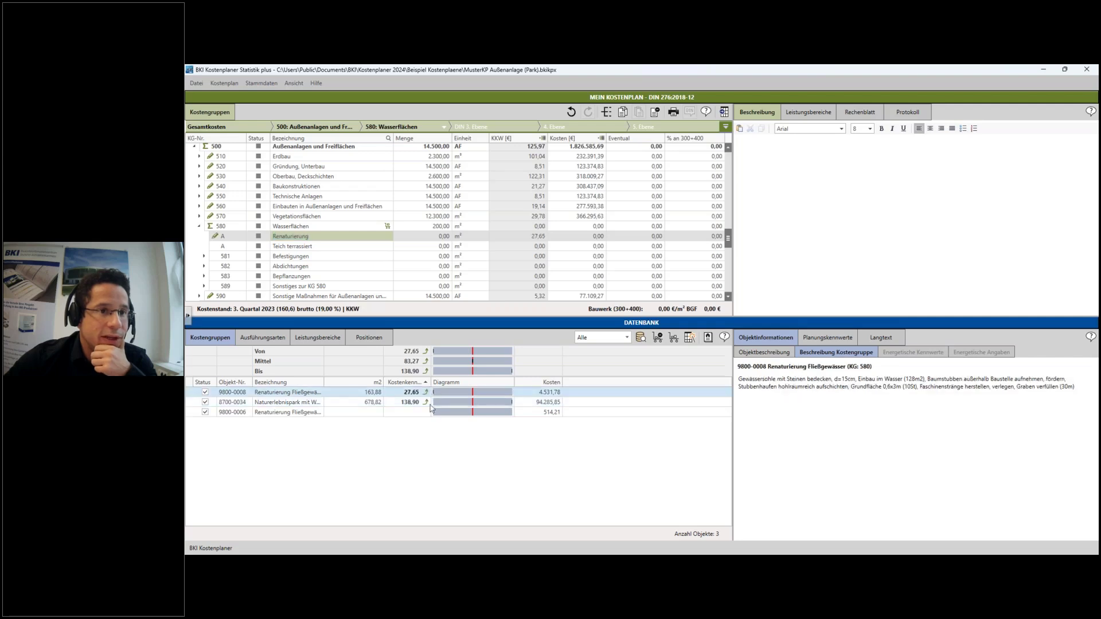
click(299, 248)
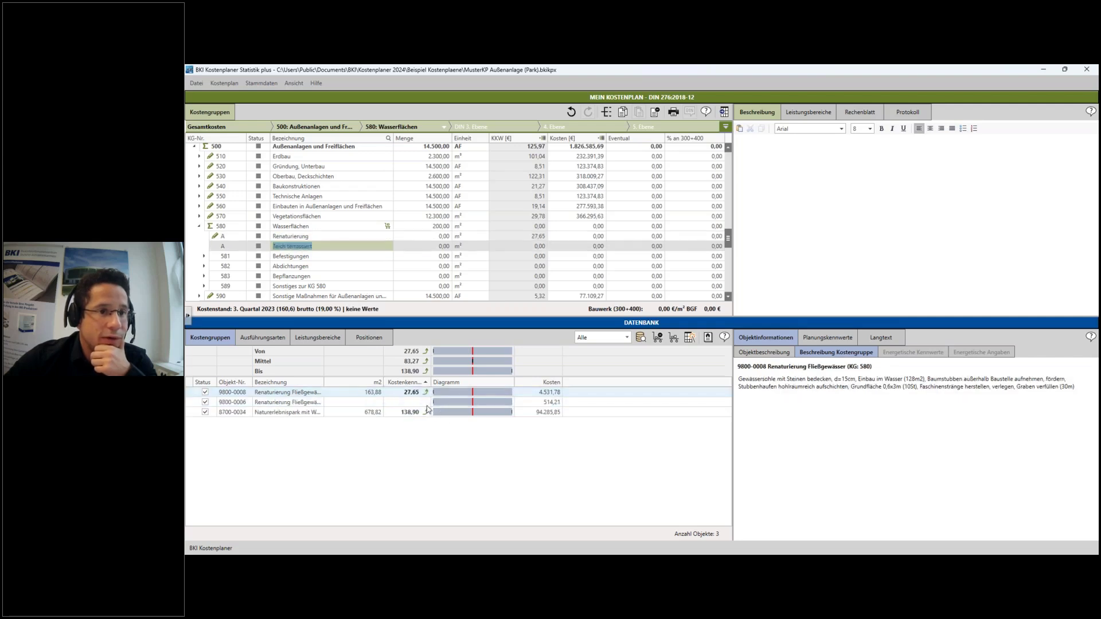
click(425, 403)
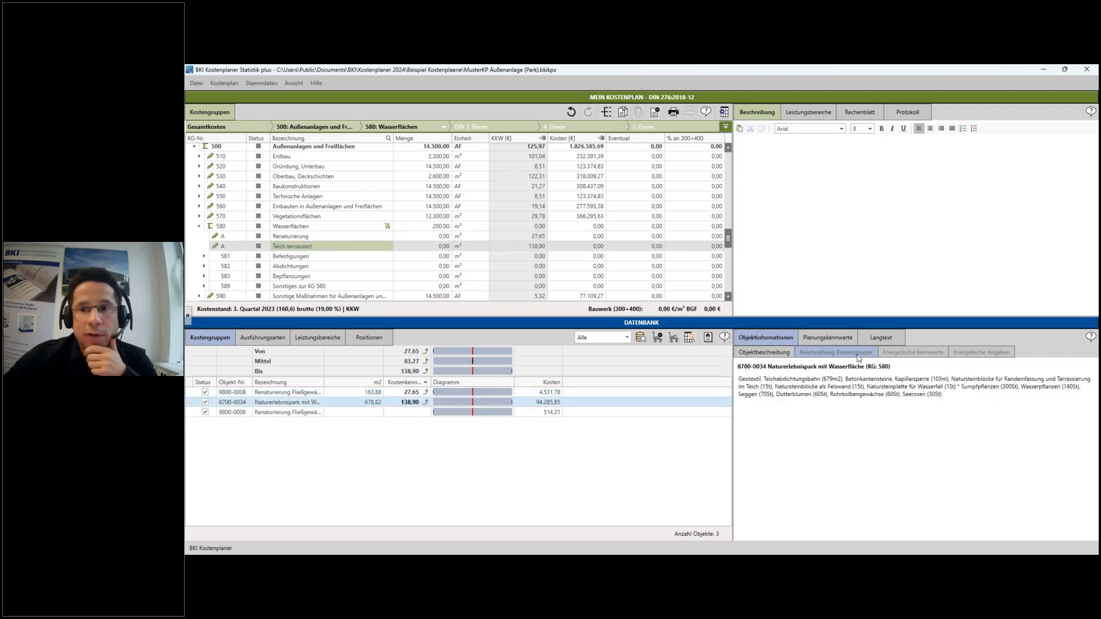
Step: Copy the KG 580 description of object 8700-0034 into the Teich terrassiert description and change its Teichabdichtungsbahn area to 150 m2
drag(959, 403, 699, 380)
key(ctrl+c)
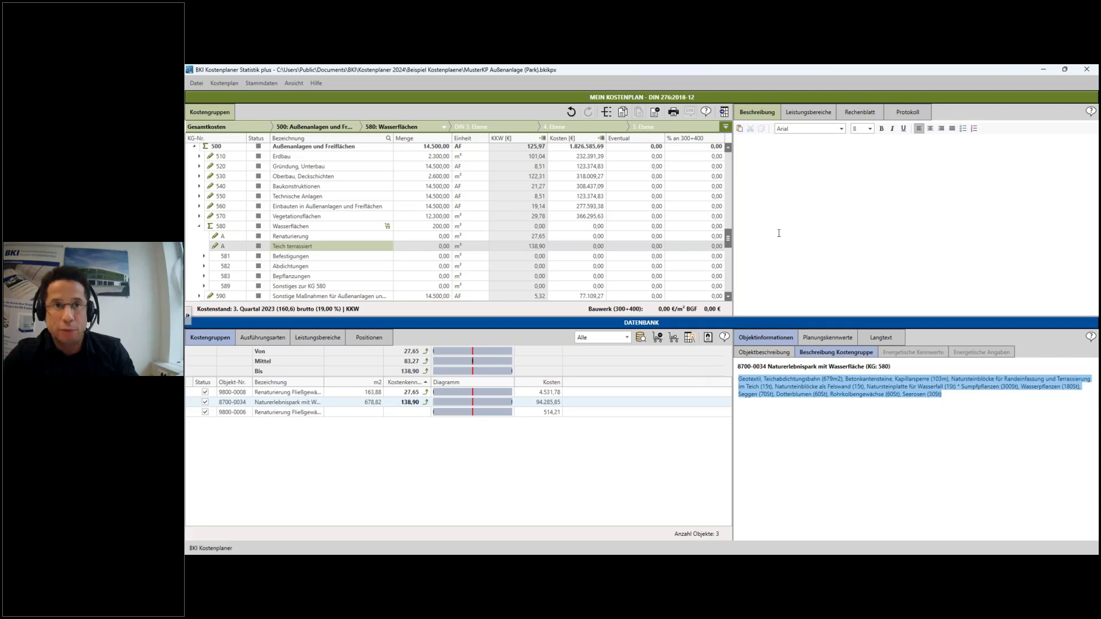
click(797, 217)
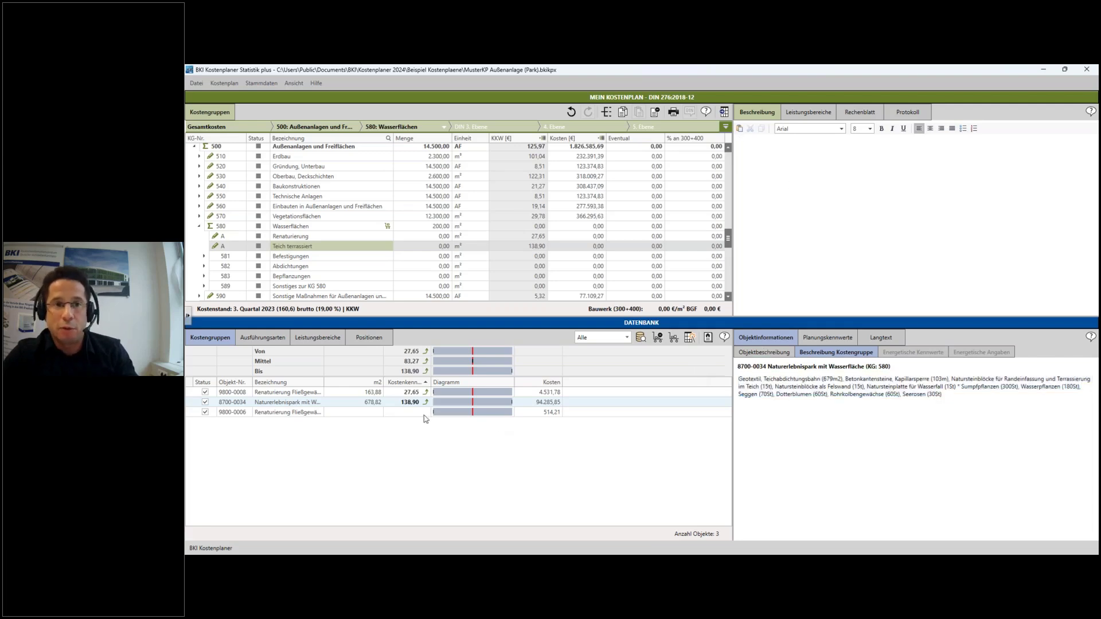
key(ctrl+v)
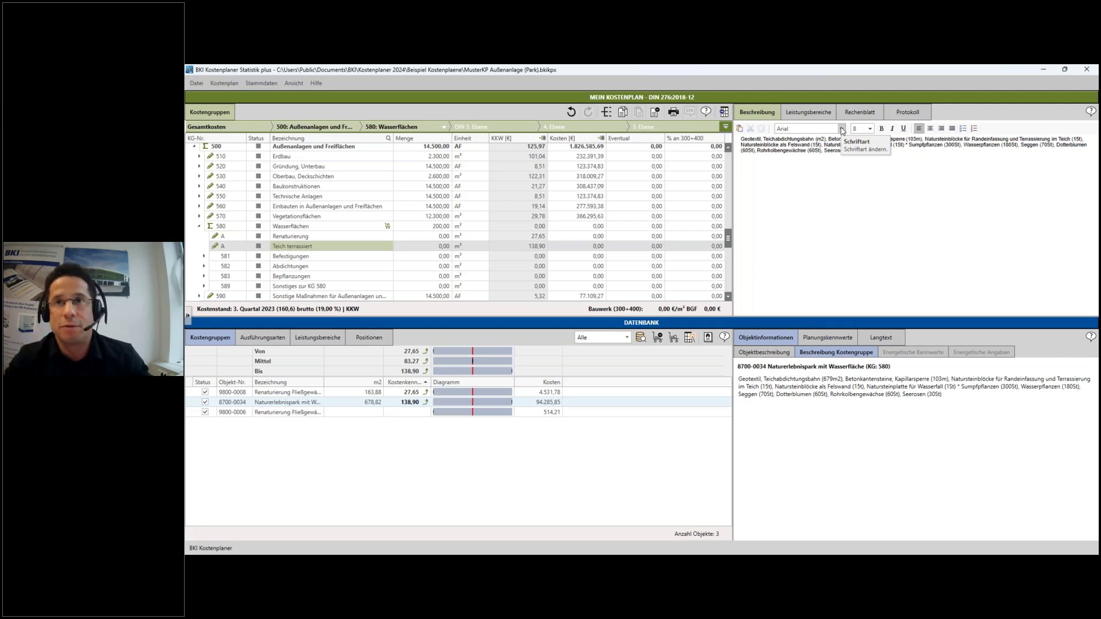
text(150)
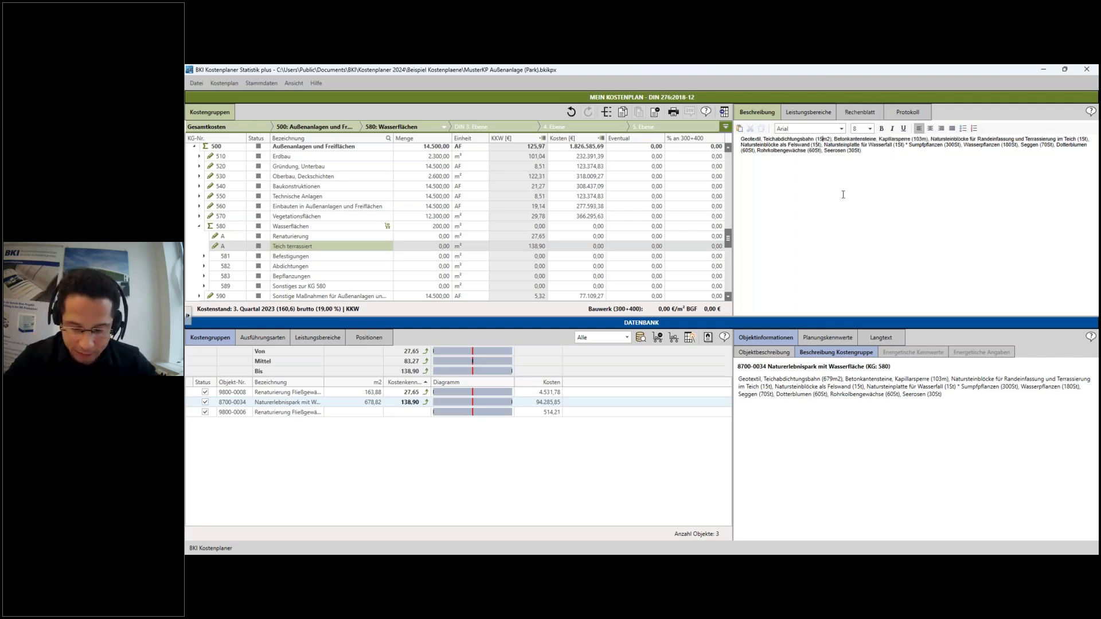
Step: Set the quantities of the 580 subgroups to 150 m² for Teich terrassiert and 50 m² for Renaturierung
click(329, 236)
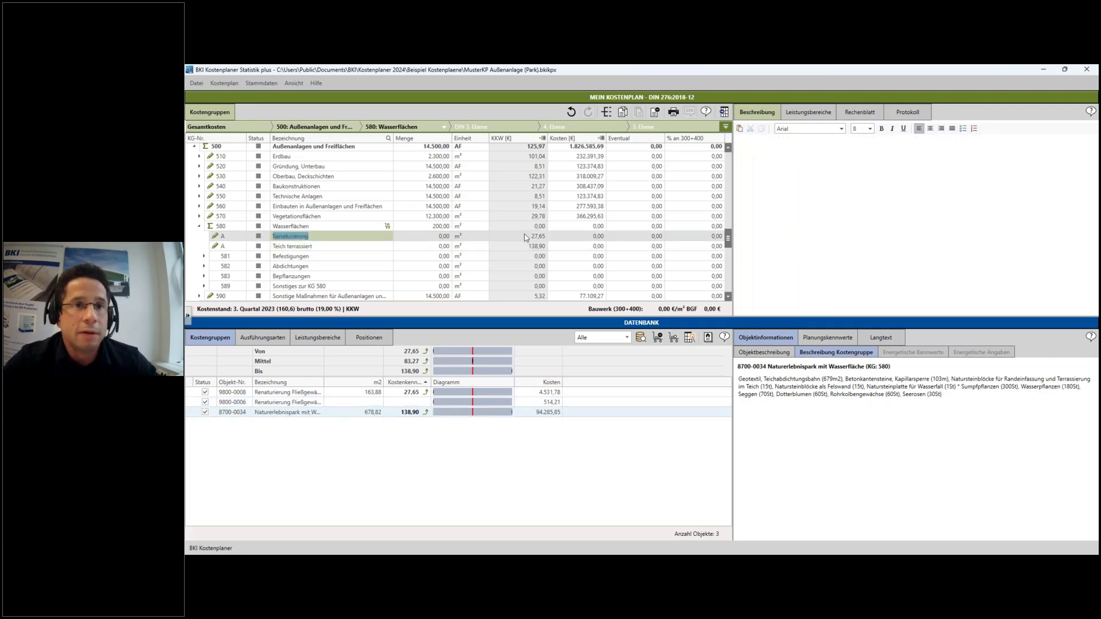
click(441, 246)
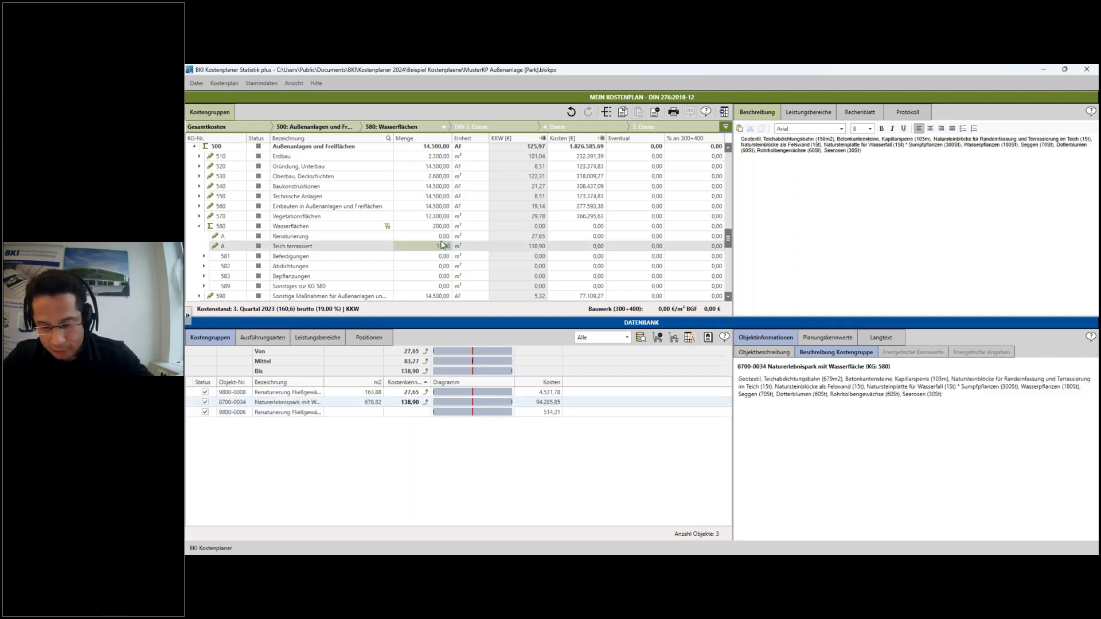
text(150)
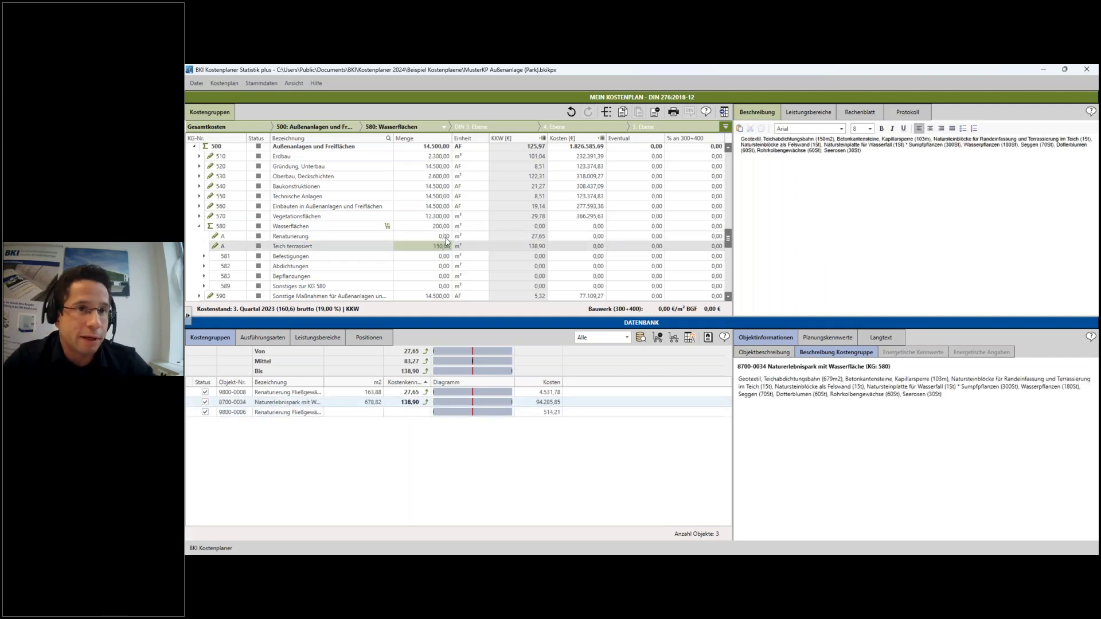
click(447, 237)
text(5)
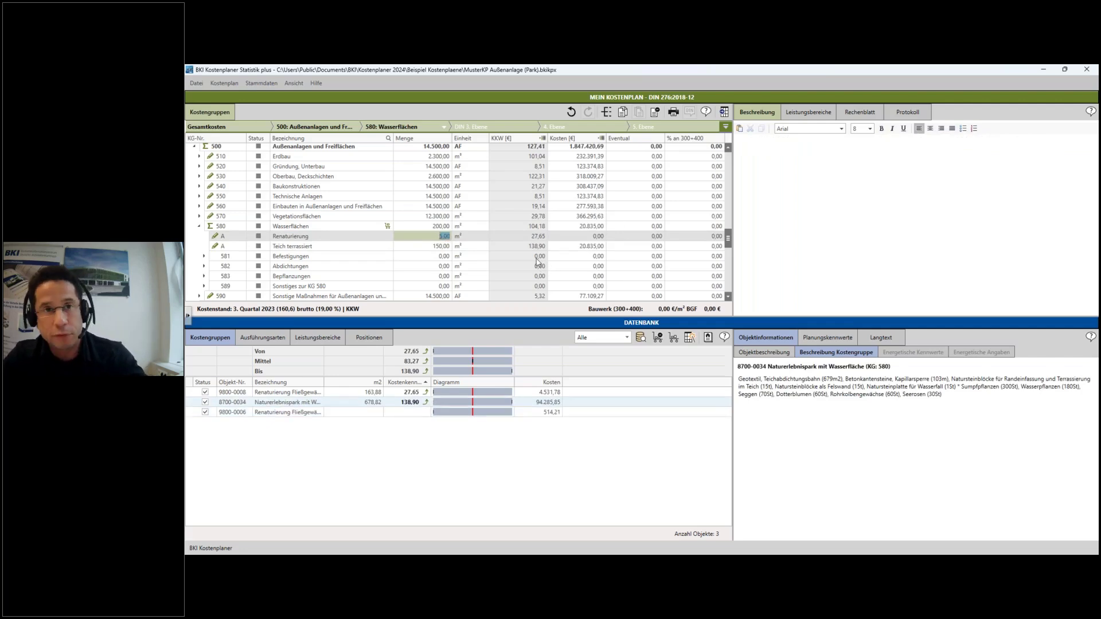
text(0,0)
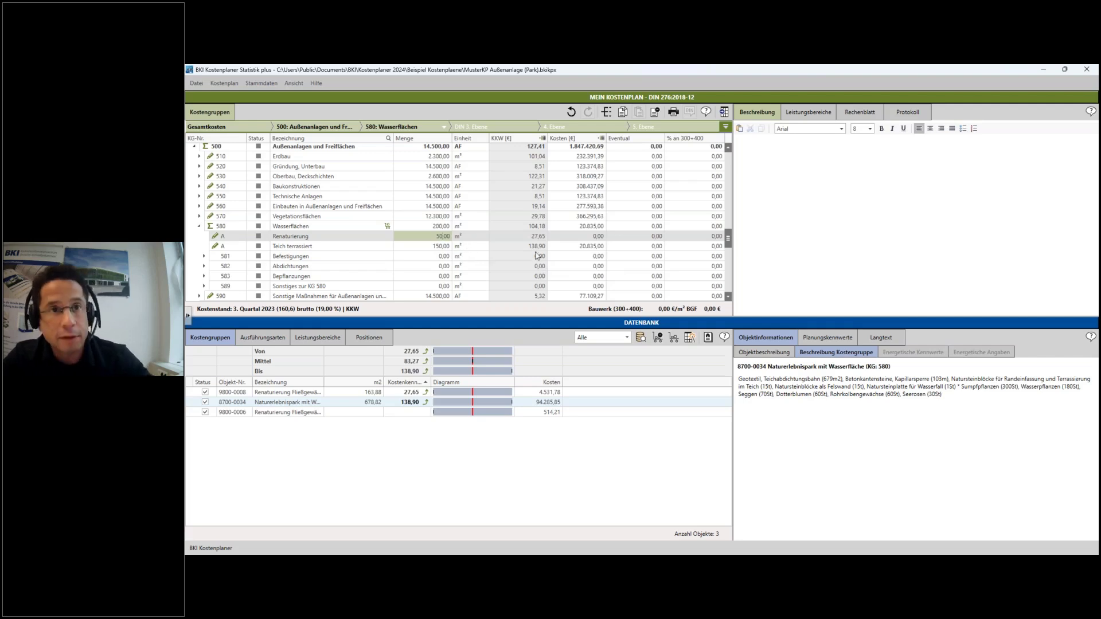
click(597, 257)
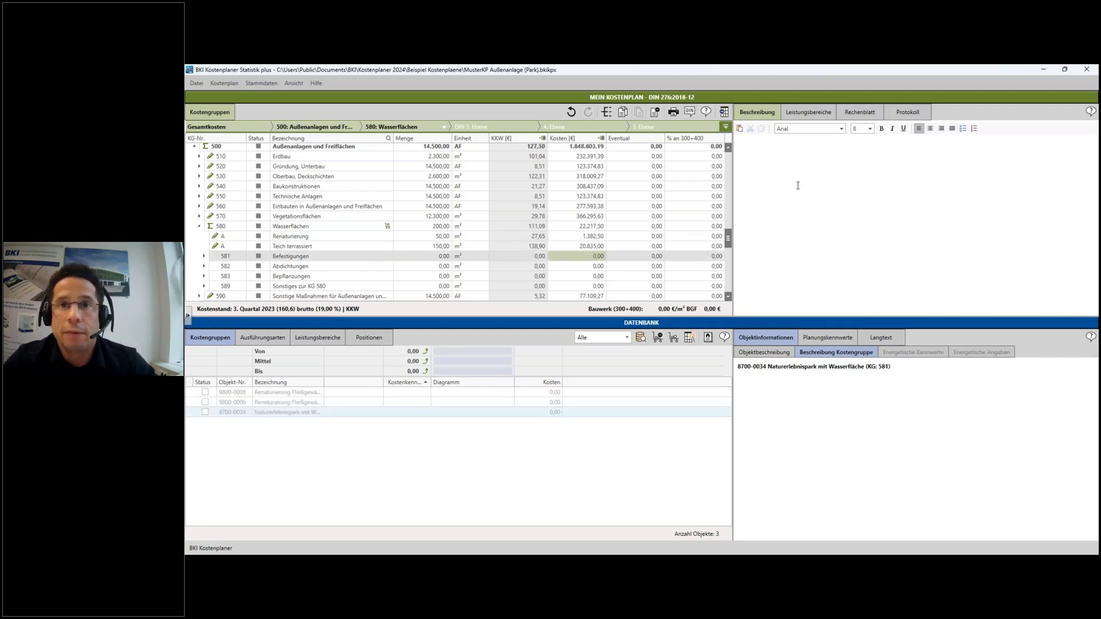
Step: Review the Protokoll change entries of cost group 580 Wasserflächen and its subgroups Teich terrassiert and Renaturierung
click(309, 246)
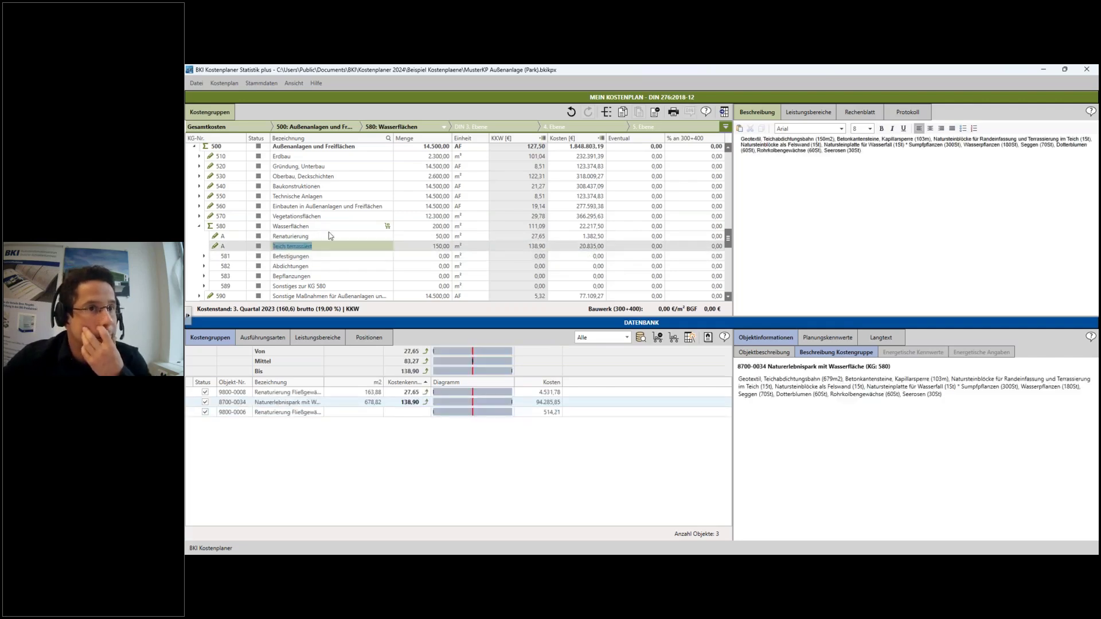
click(590, 227)
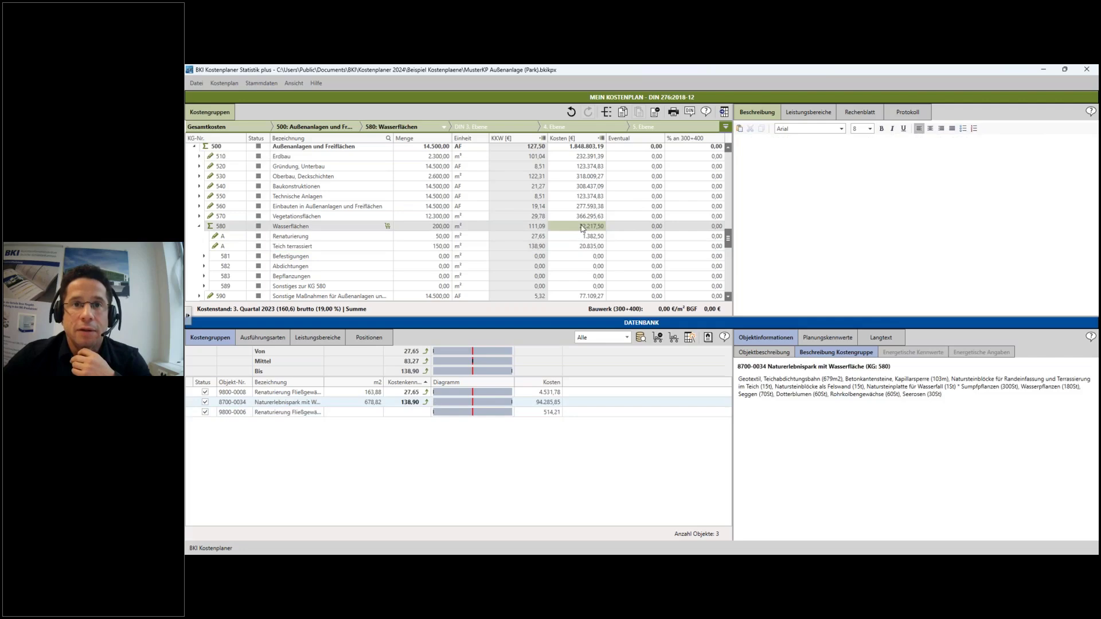
click(908, 111)
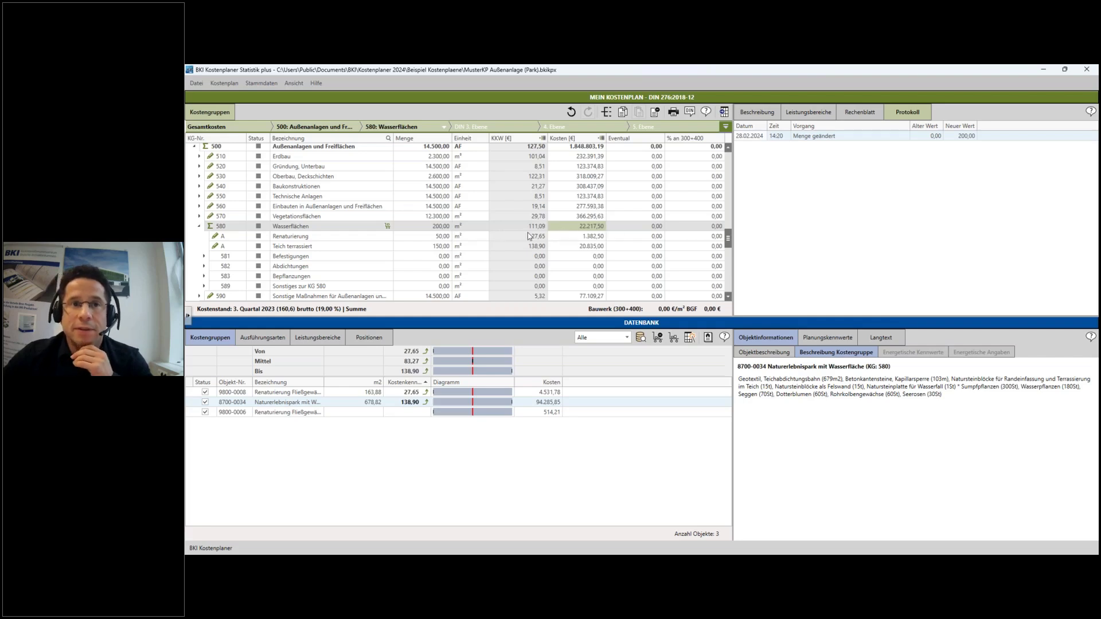
double_click(437, 245)
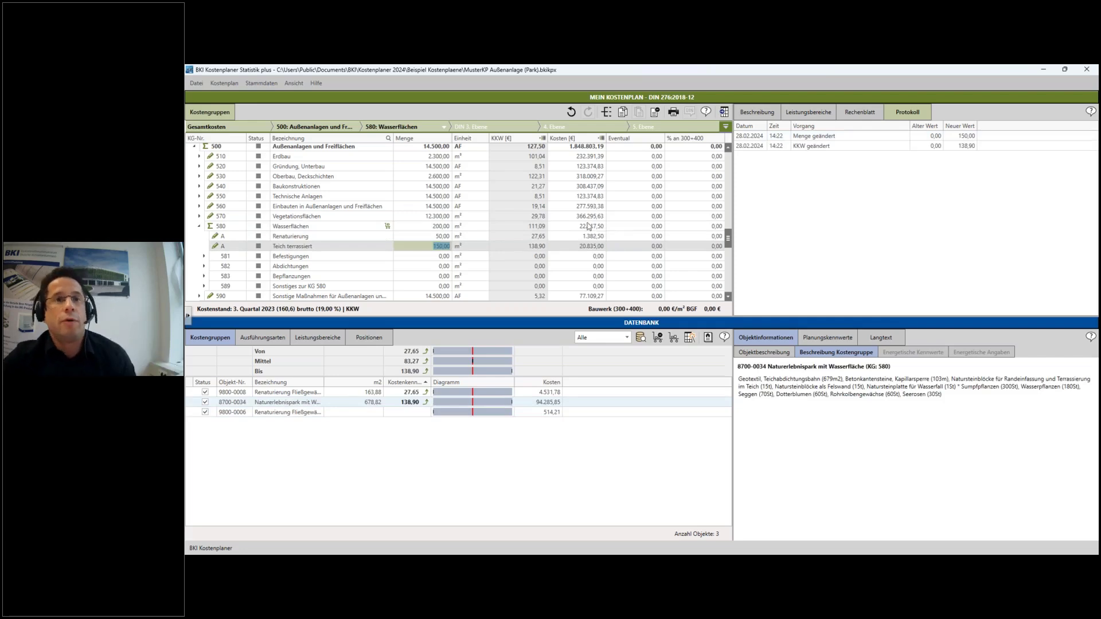
double_click(539, 236)
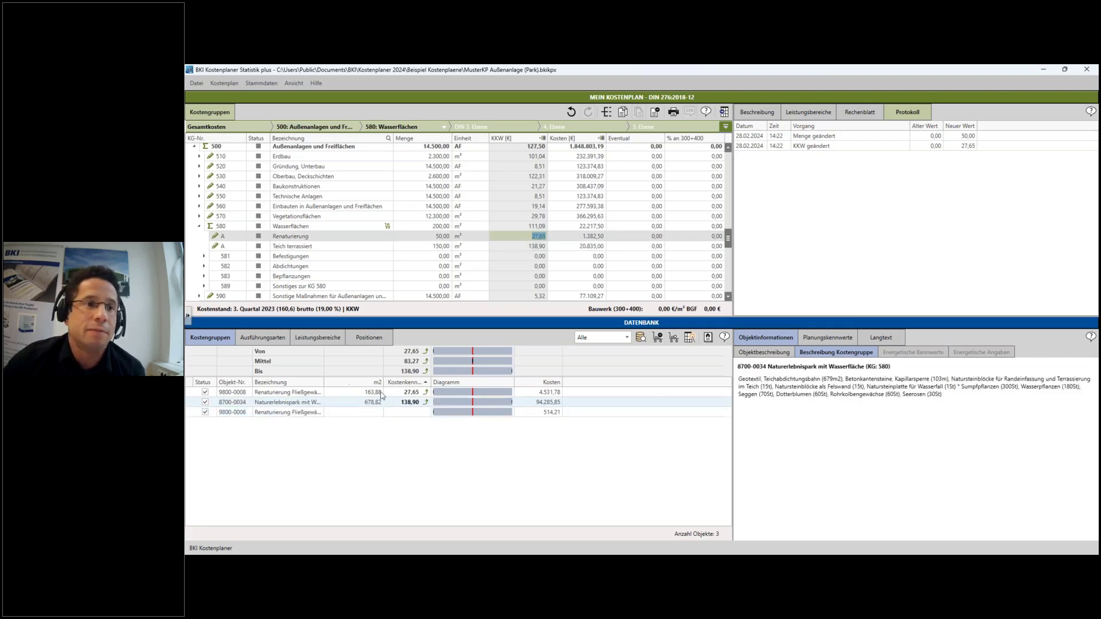
click(298, 248)
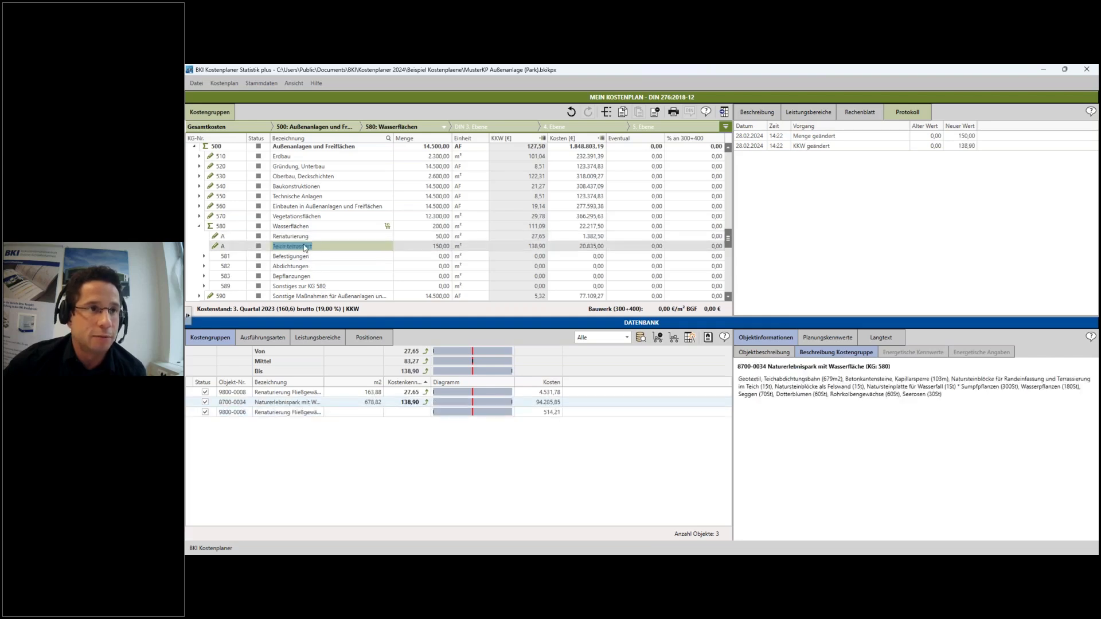
click(322, 248)
triple_click(323, 249)
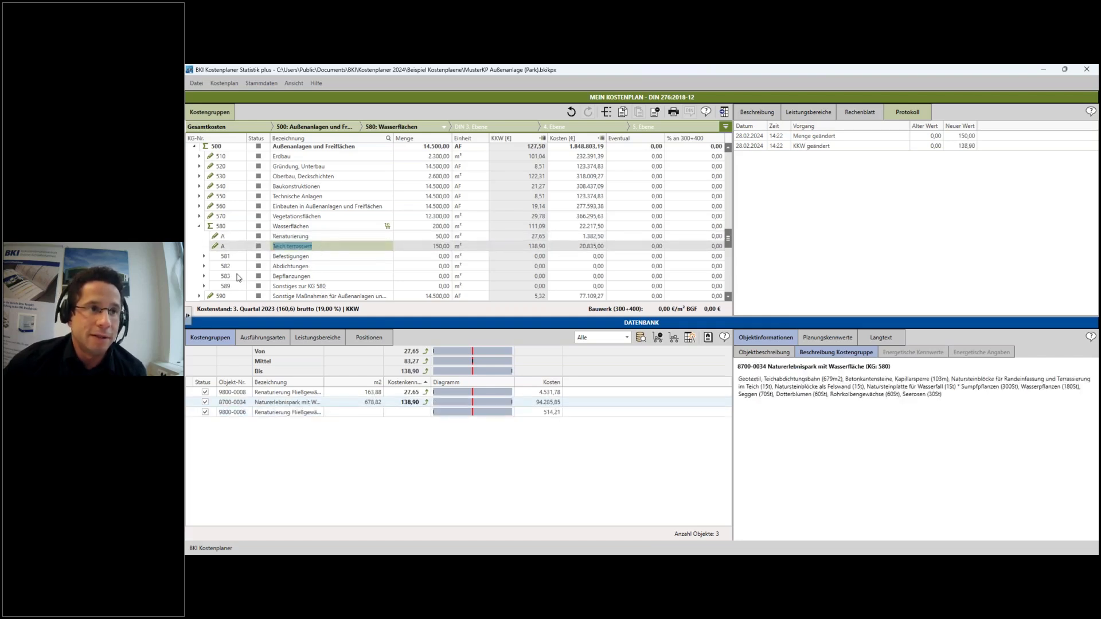
Step: With Teich terrassiert selected, open the Positionen database down to Neubau, Freianlagen, 004 Landschaftsbauarbeiten; Pflanzen
click(376, 340)
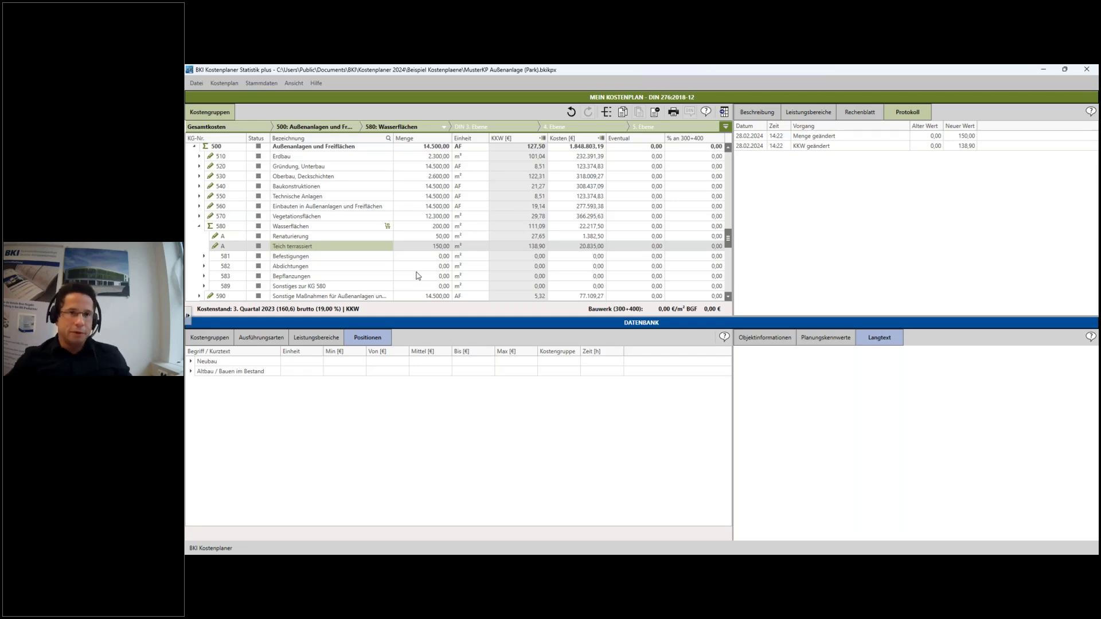
click(356, 246)
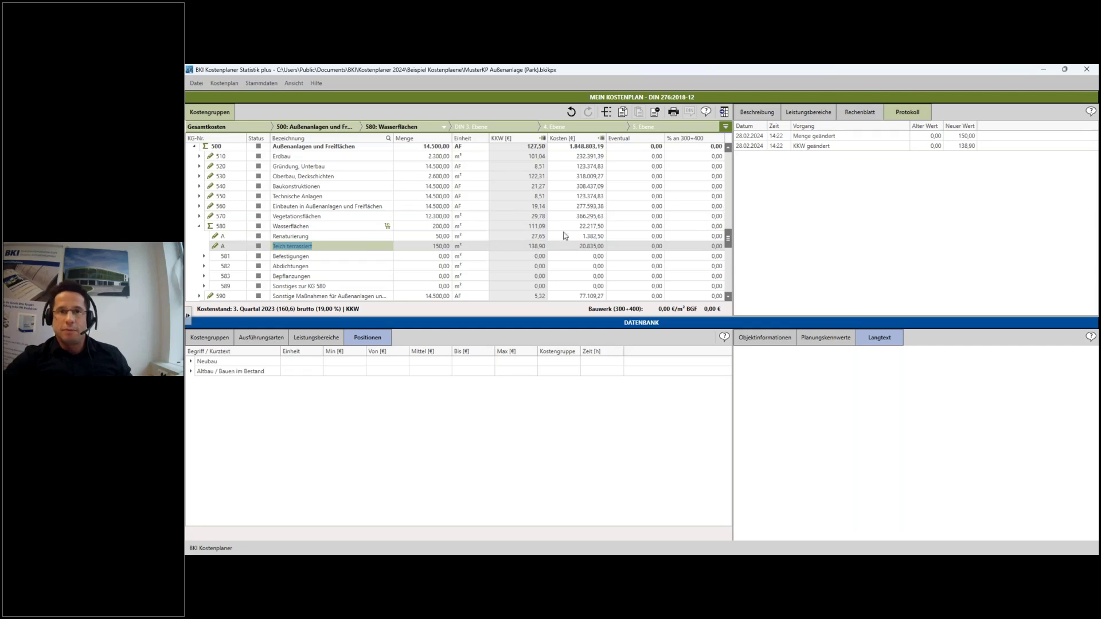
click(191, 362)
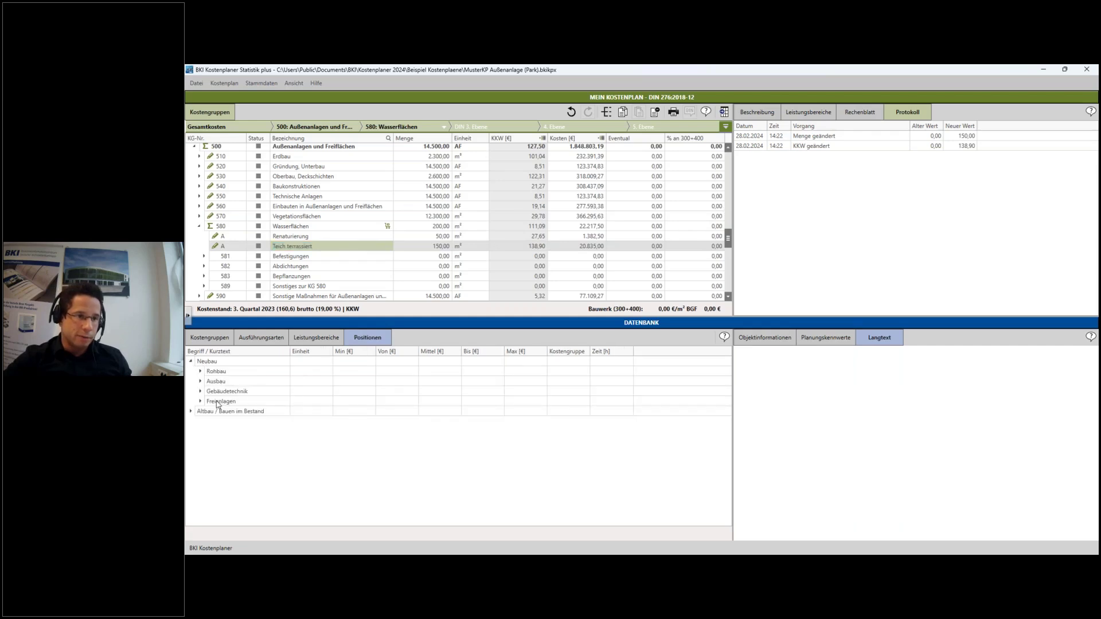
click(218, 402)
click(200, 402)
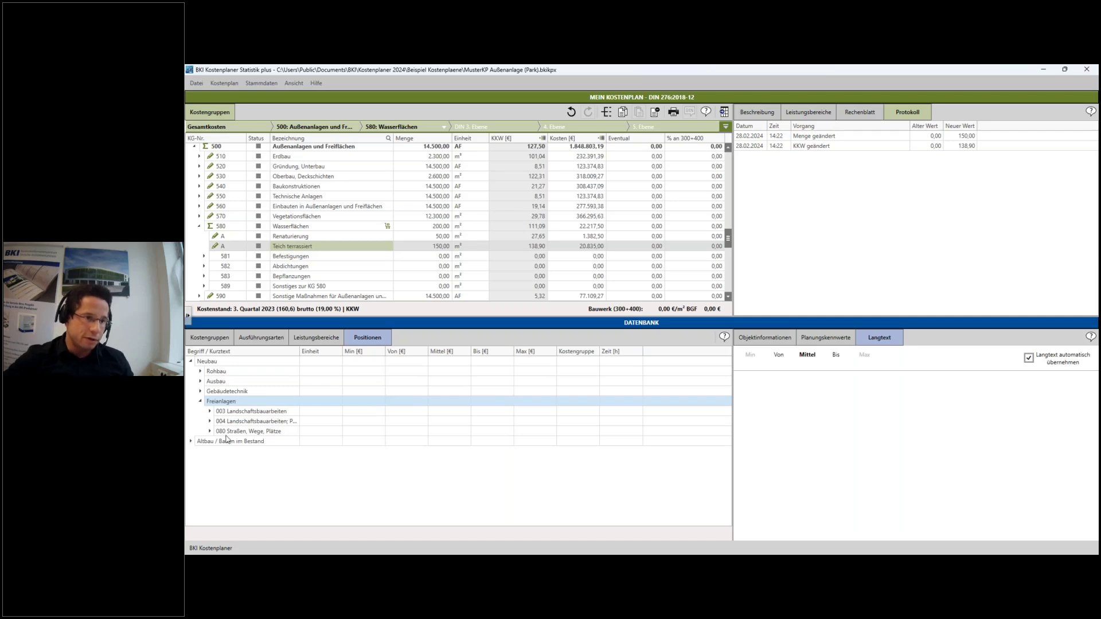
click(226, 423)
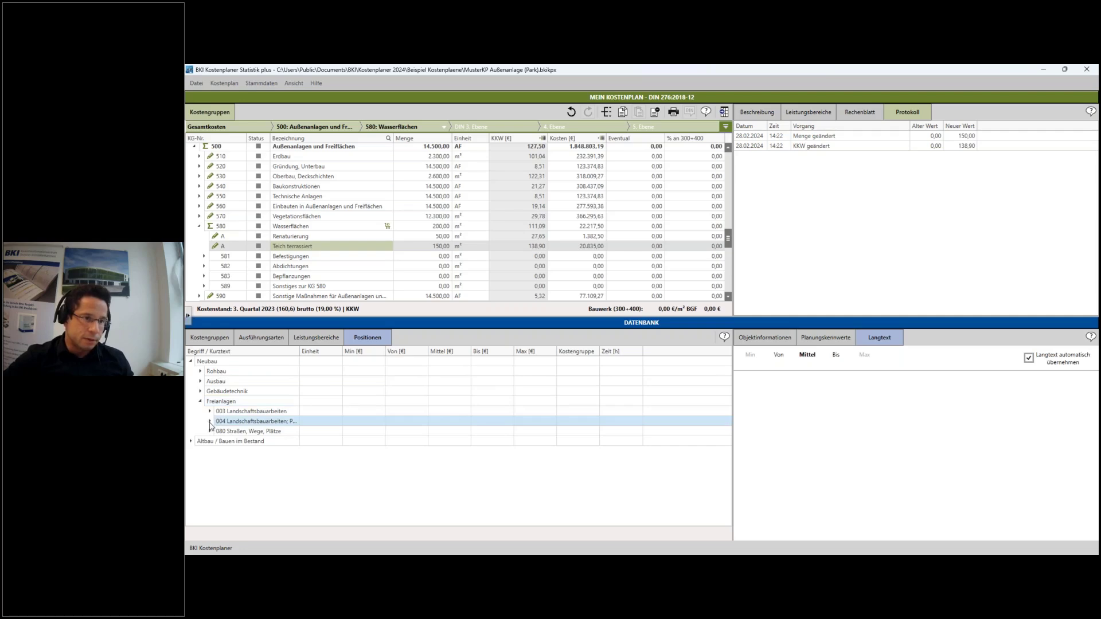
click(210, 424)
Step: Add the position Wasserpflanze, Seerose from 004 to Teich terrassiert at its Bis price of 20,20, overwriting the subgroup's existing costs
scroll(312, 460, down, 5)
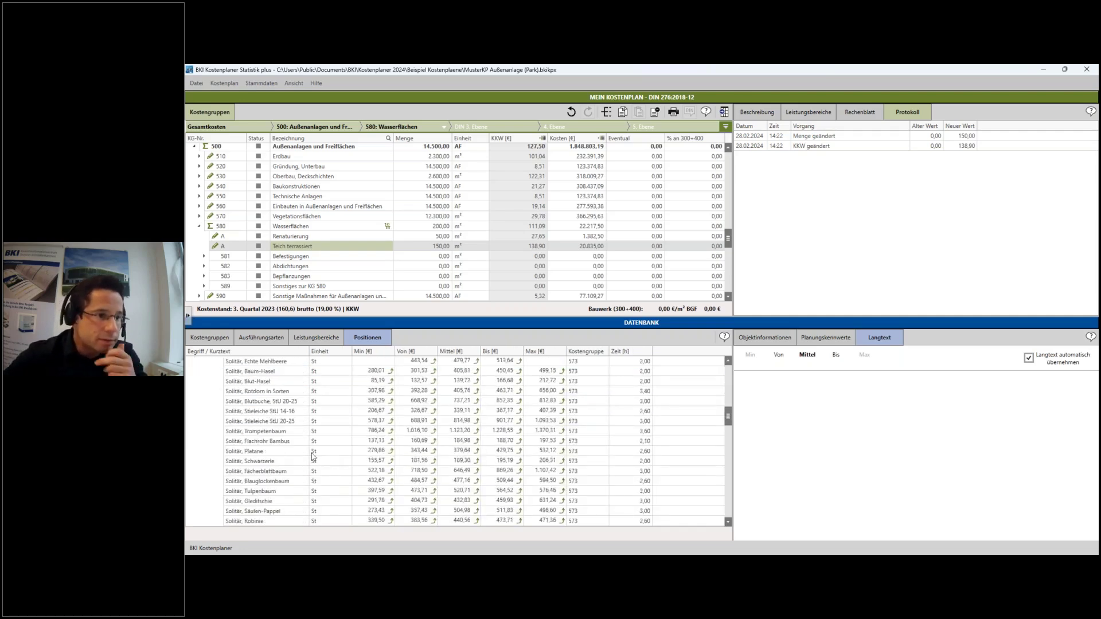
scroll(313, 461, down, 5)
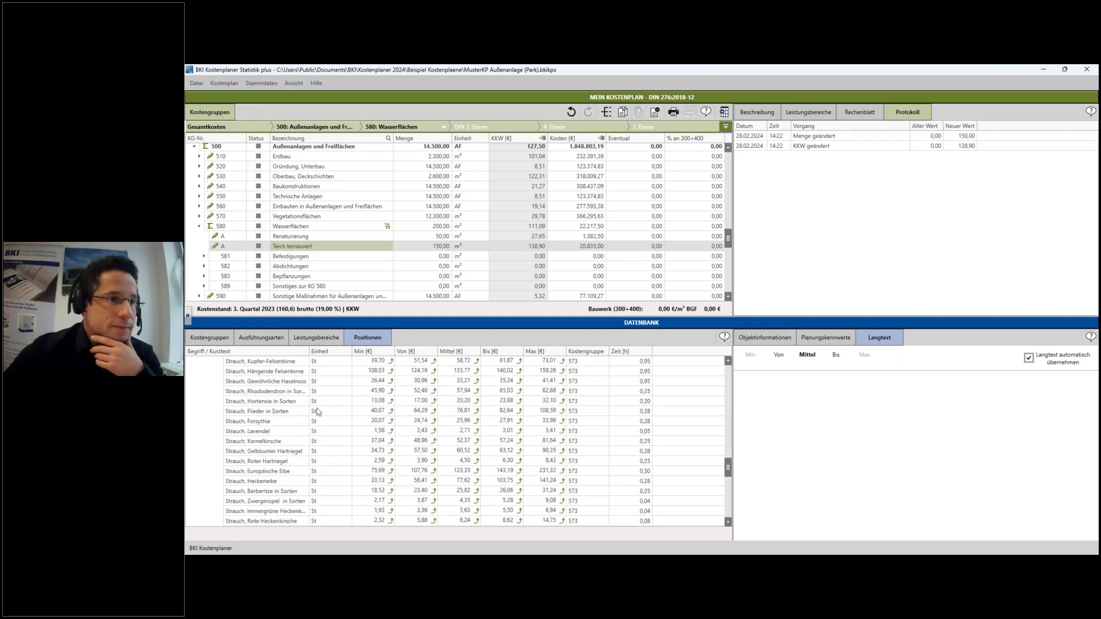
scroll(351, 436, down, 3)
scroll(351, 436, up, 13)
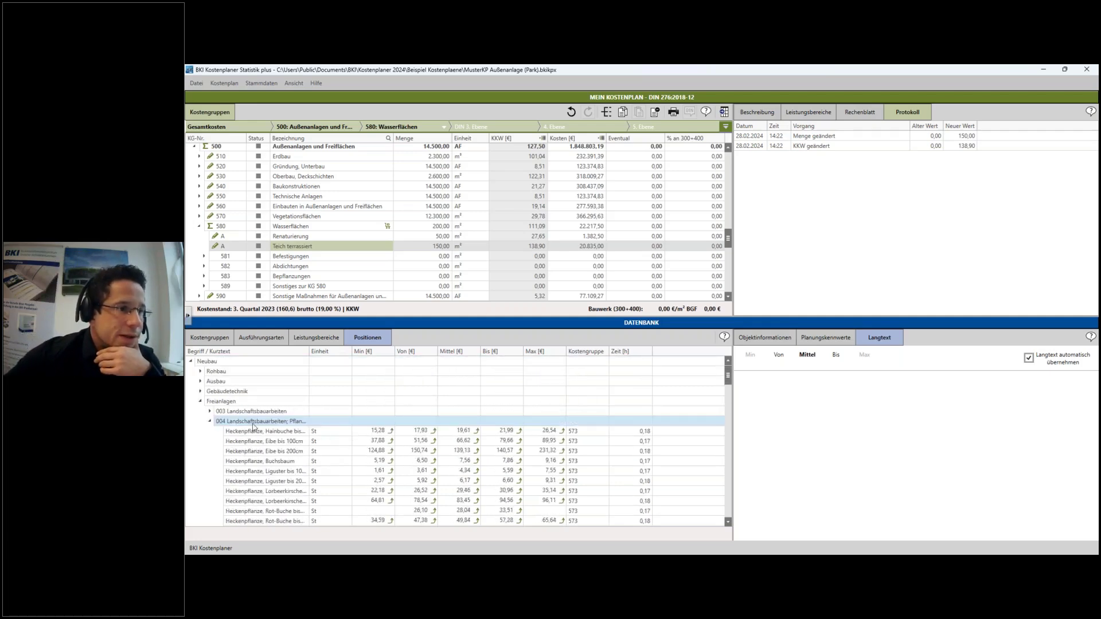
scroll(296, 425, down, 10)
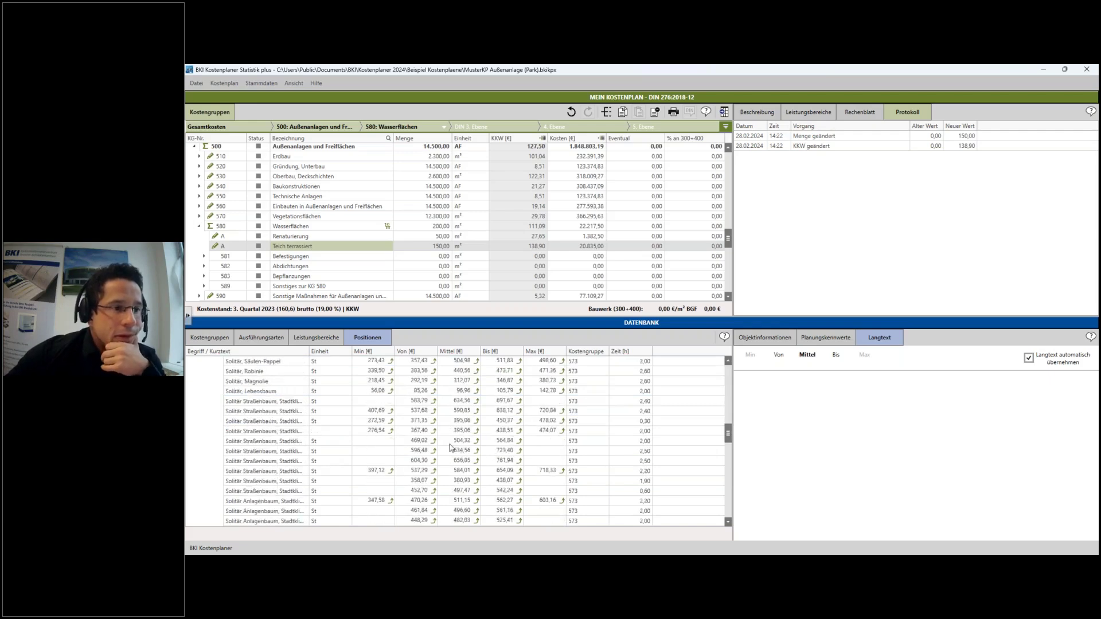
scroll(454, 449, down, 10)
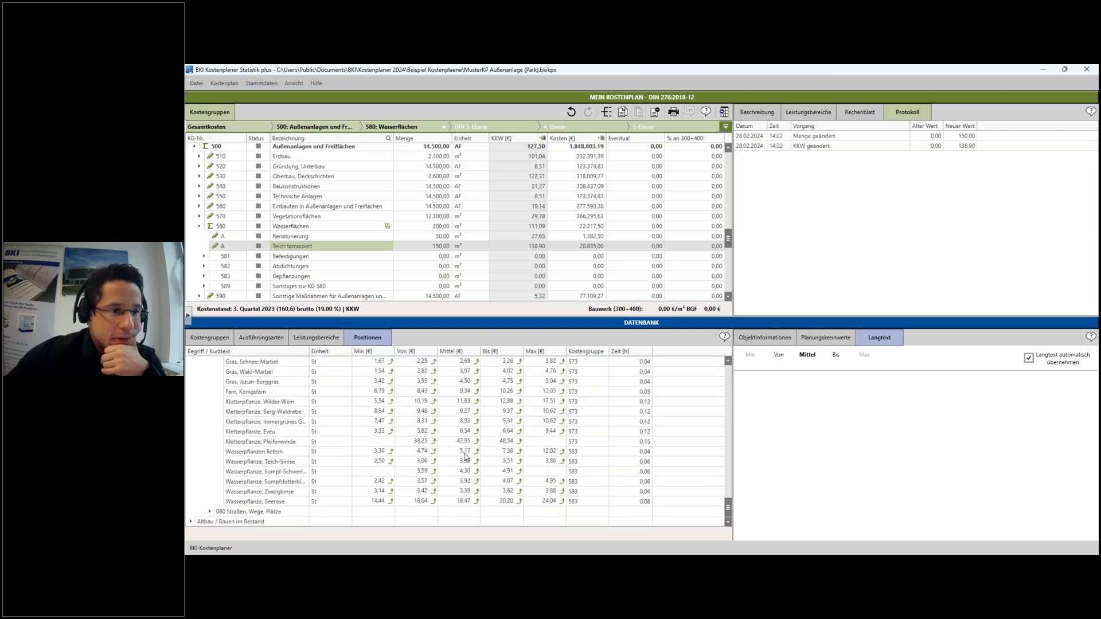
click(293, 503)
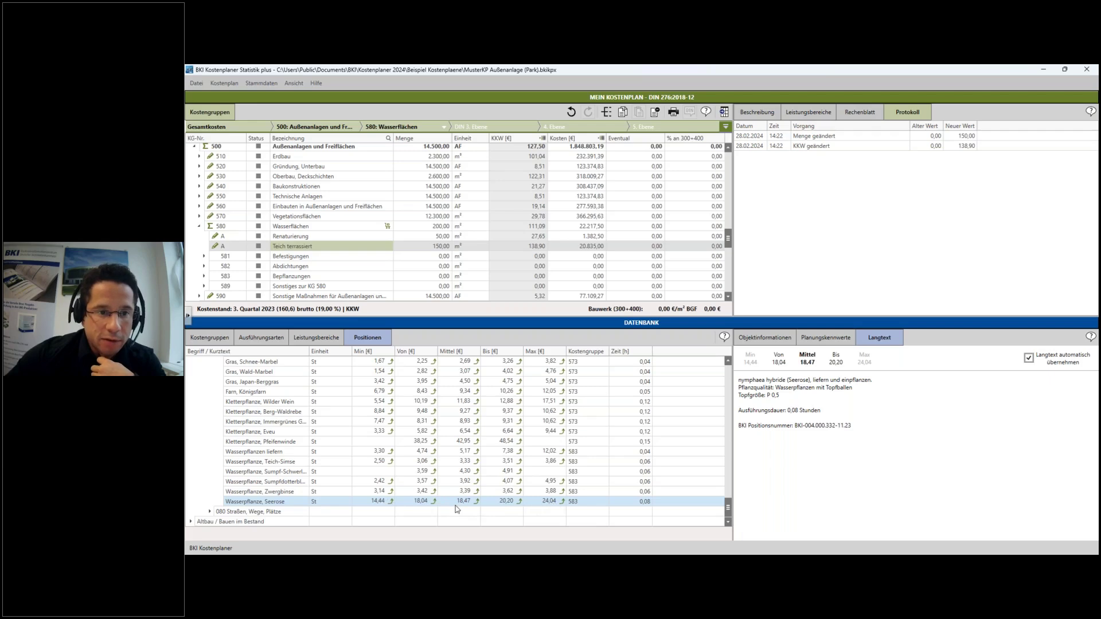
click(520, 502)
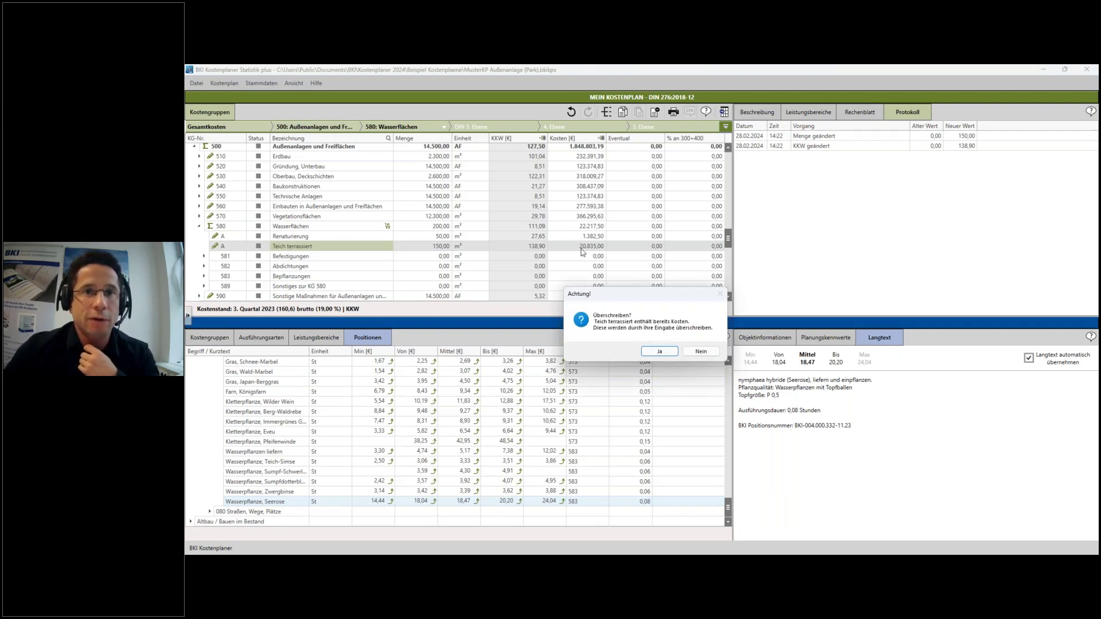
click(664, 353)
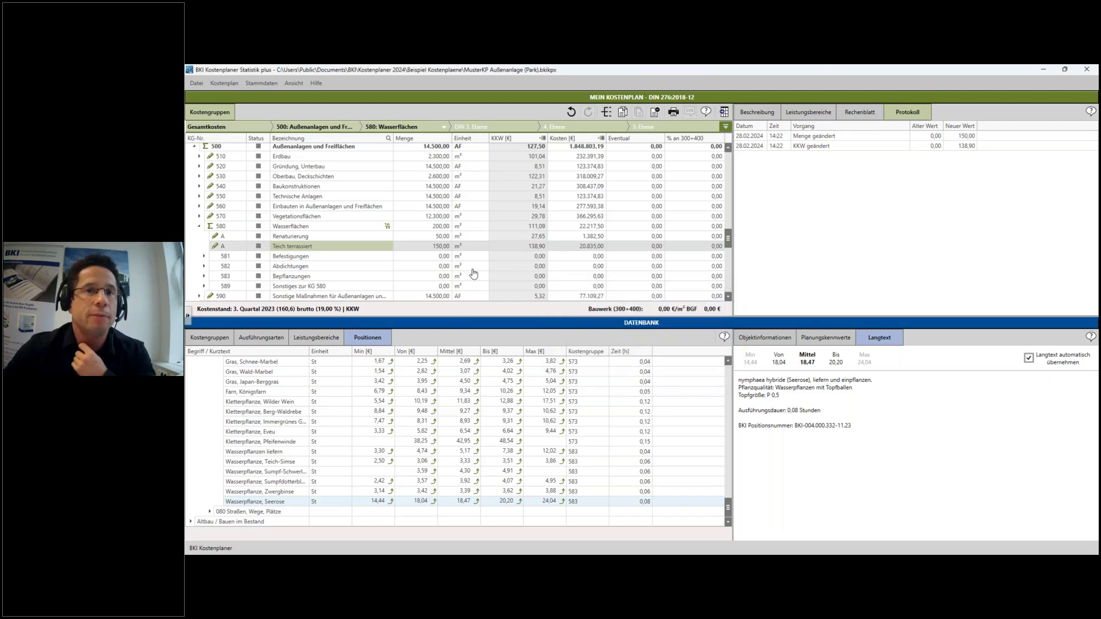
click(291, 255)
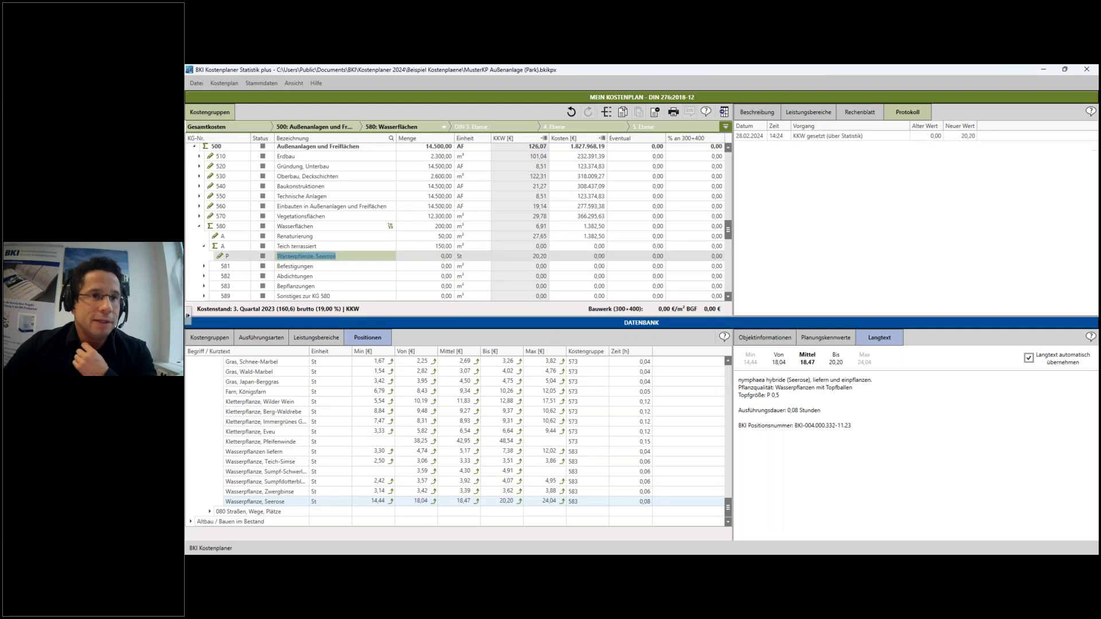
Step: Look up the Seerosen count in the Teich terrassiert description and set the Wasserpflanze, Seerose quantity to 30 St
click(365, 247)
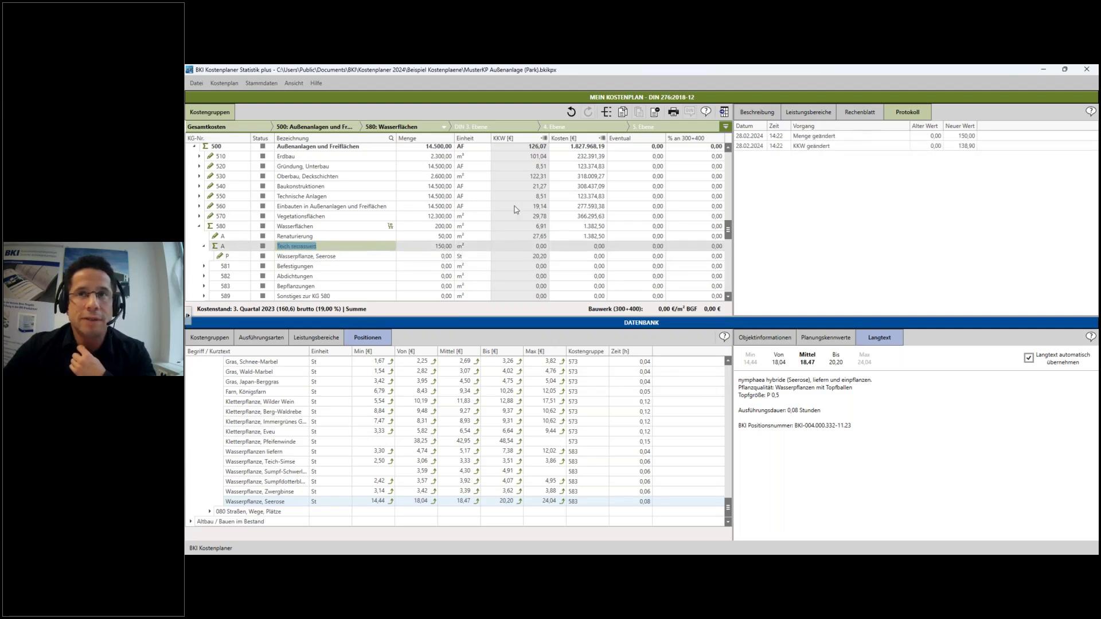
click(756, 113)
drag(862, 151, 825, 151)
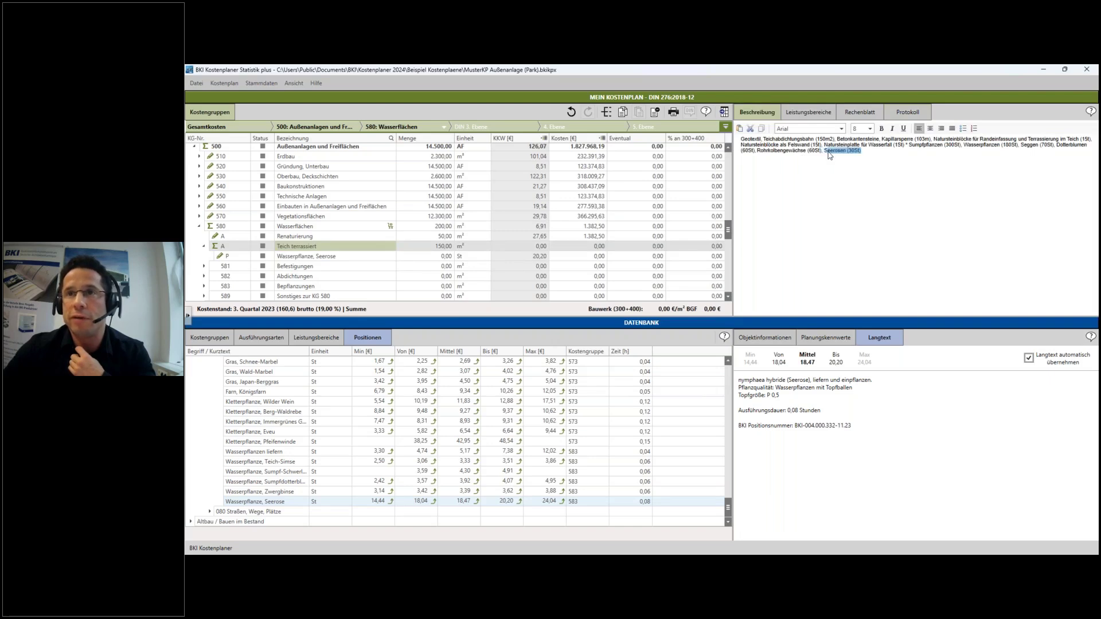
click(448, 256)
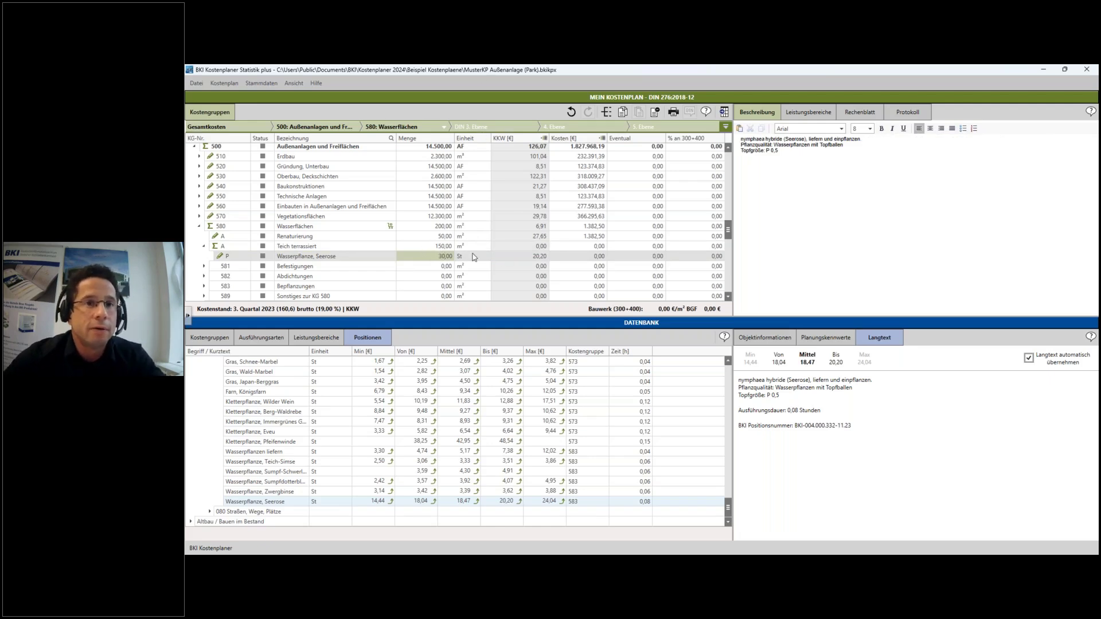
key(Tab)
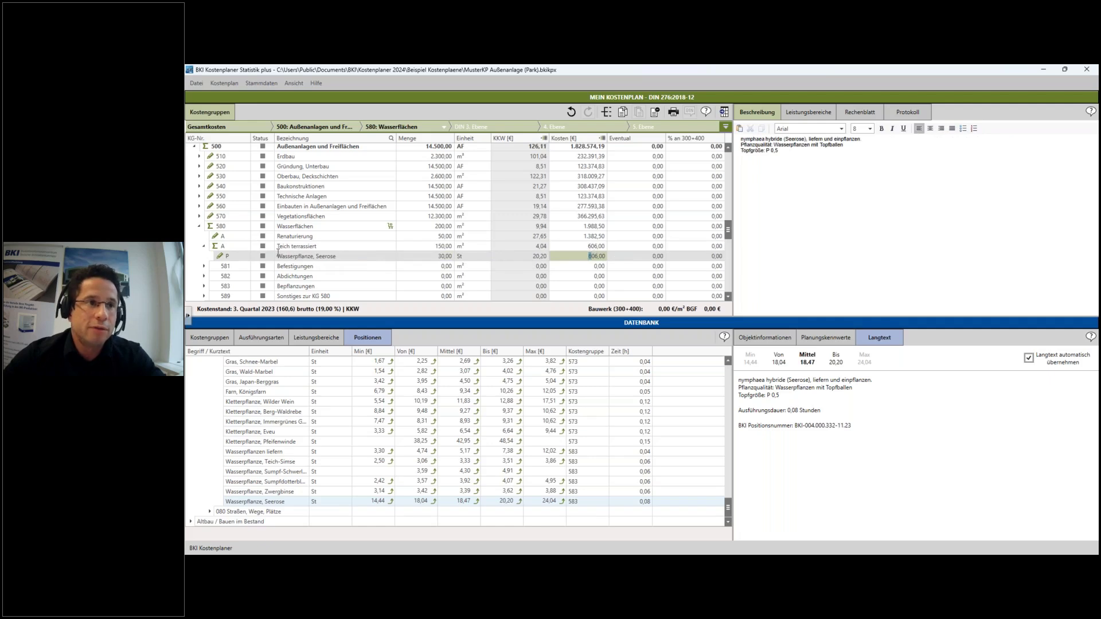
Step: With Teich terrassiert selected, collapse 004 Landschaftsbauarbeiten; Pflanzen in the Positionen database and expand 003 Landschaftsbauarbeiten
click(230, 247)
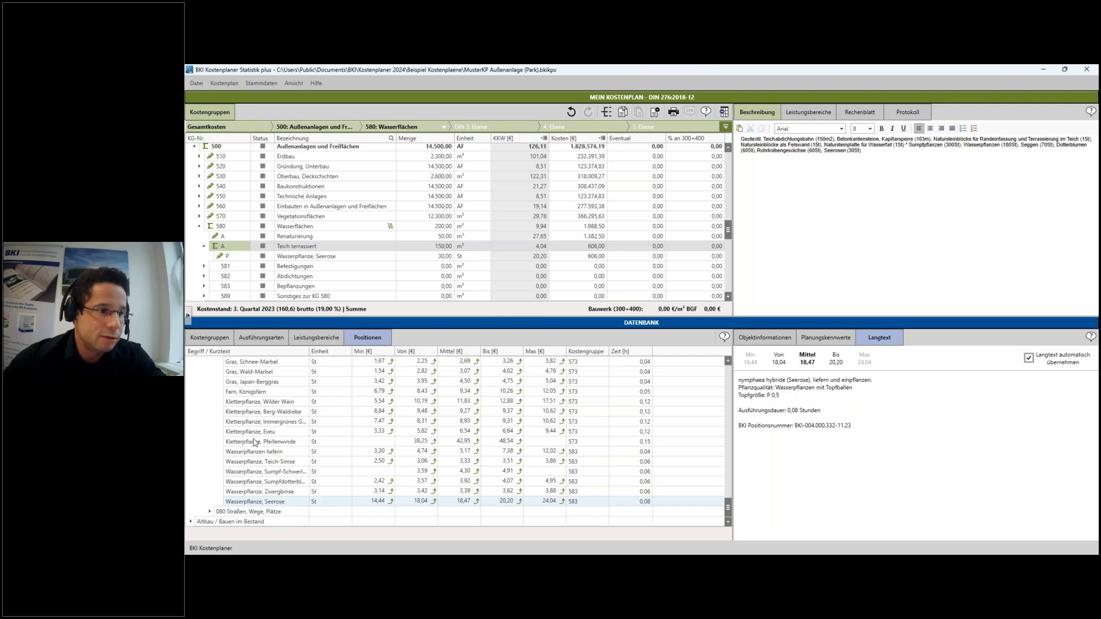
scroll(247, 438, up, 10)
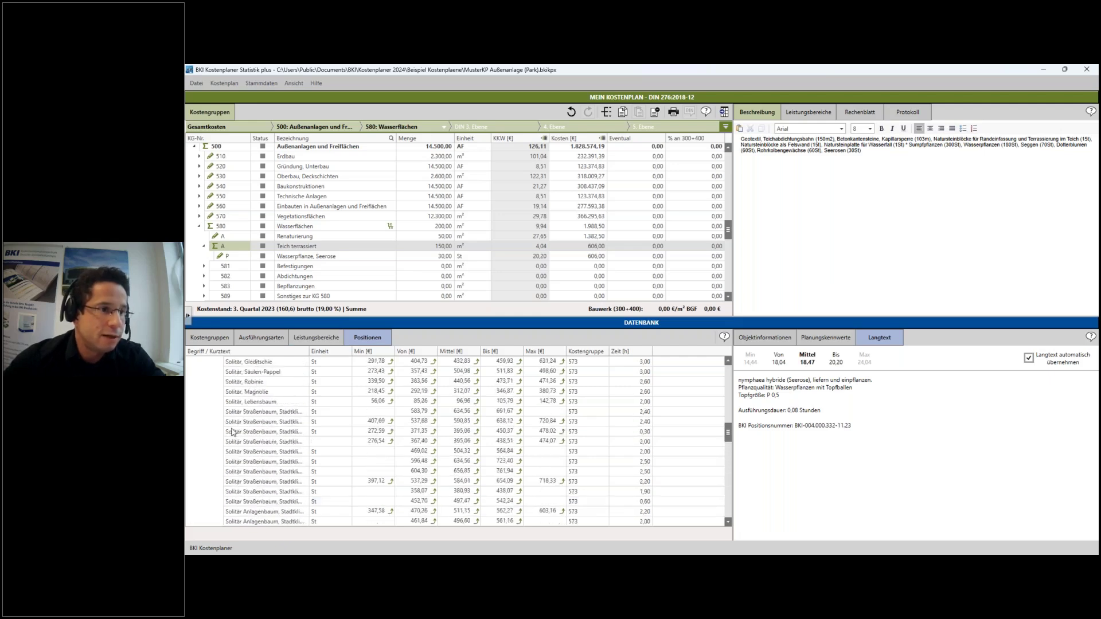
scroll(230, 429, up, 5)
click(209, 422)
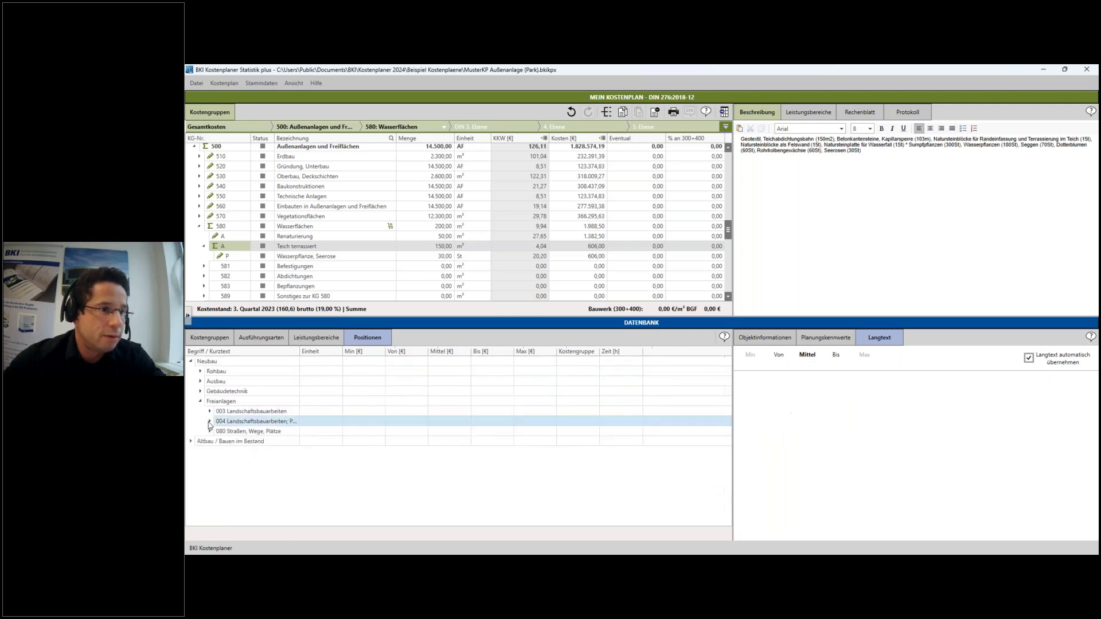
double_click(242, 411)
Step: Find the positions assigned to cost group 580 within 003 Landschaftsbauarbeiten and select Gewässerabdichtung, Teichfolie
scroll(276, 436, down, 2)
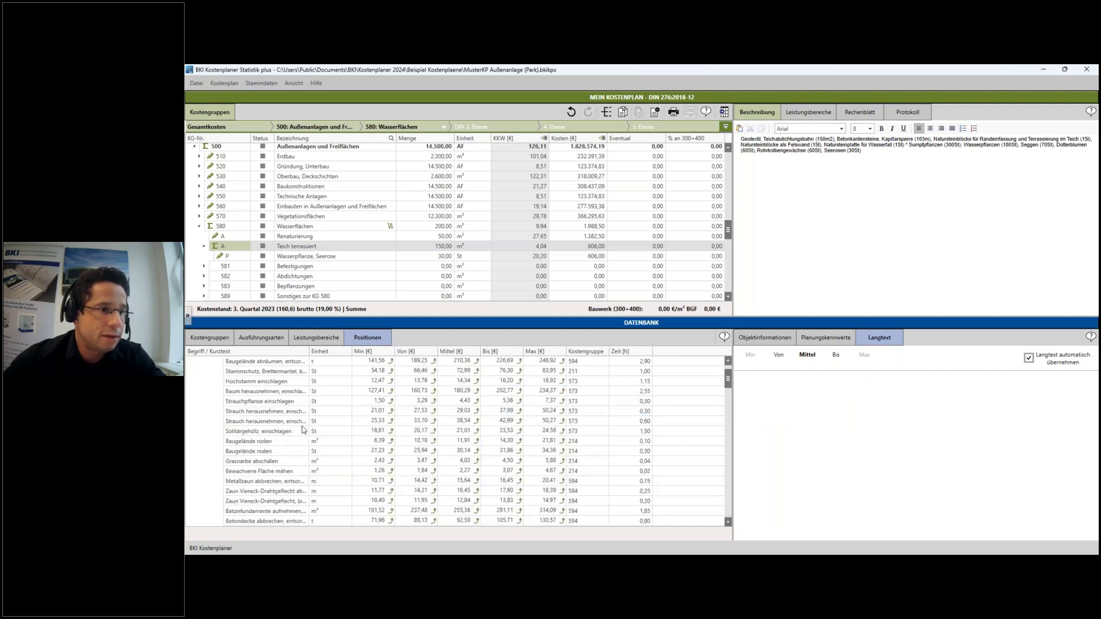
scroll(286, 443, down, 5)
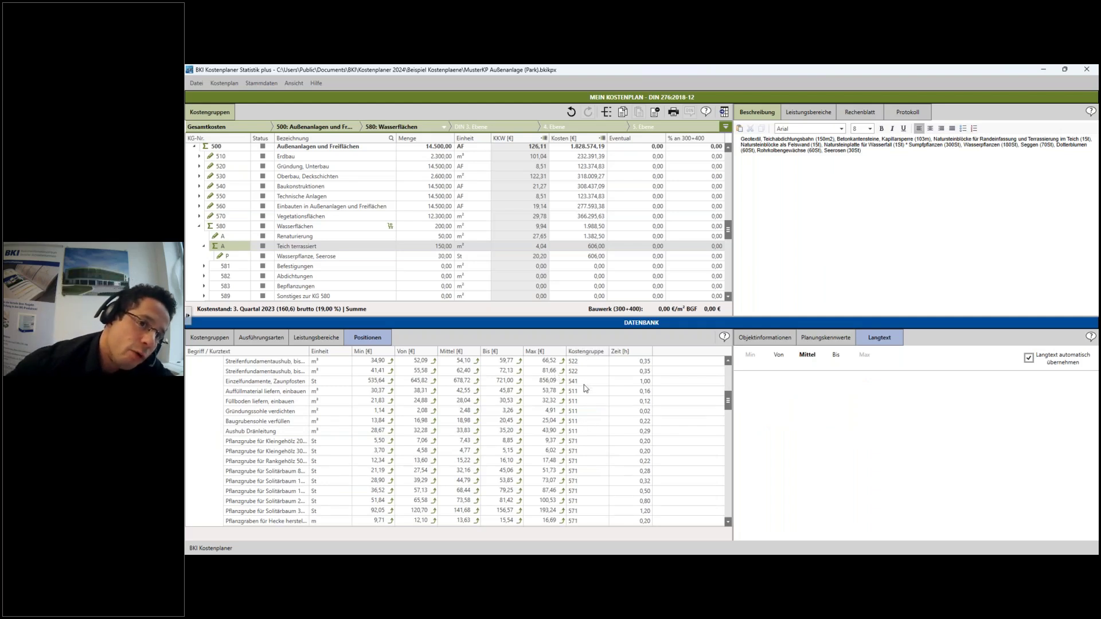
scroll(581, 412, down, 10)
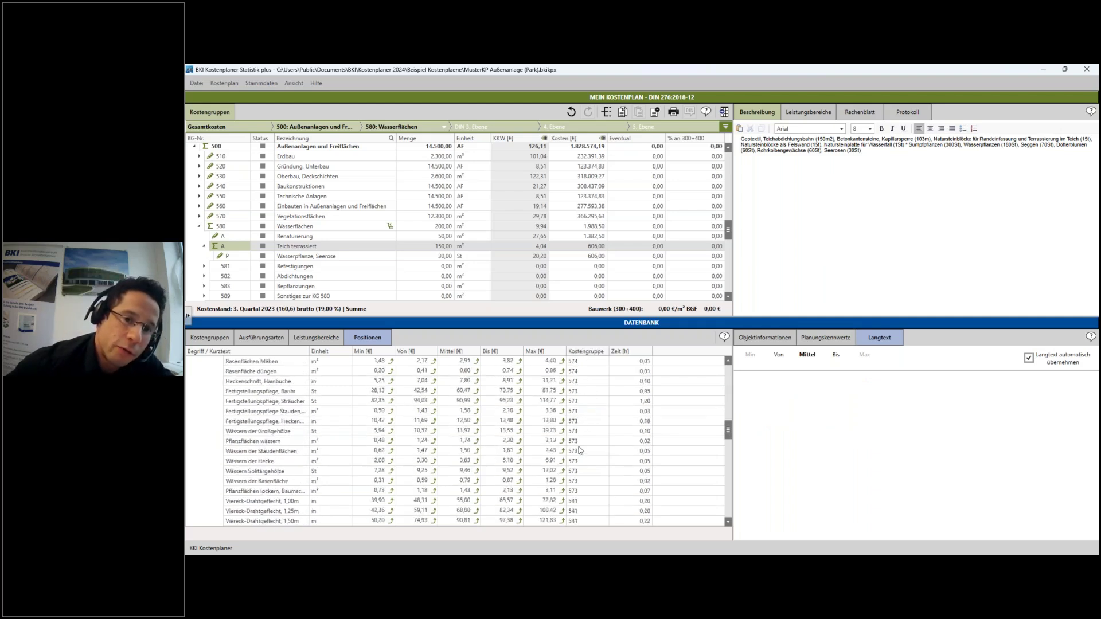
scroll(574, 454, down, 10)
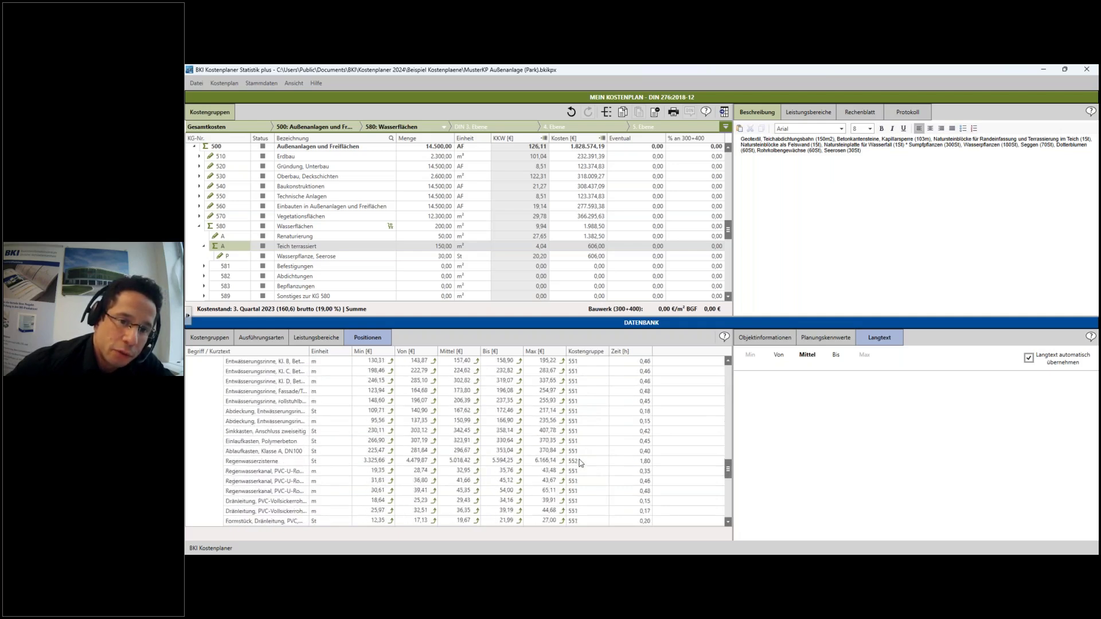
scroll(582, 464, down, 6)
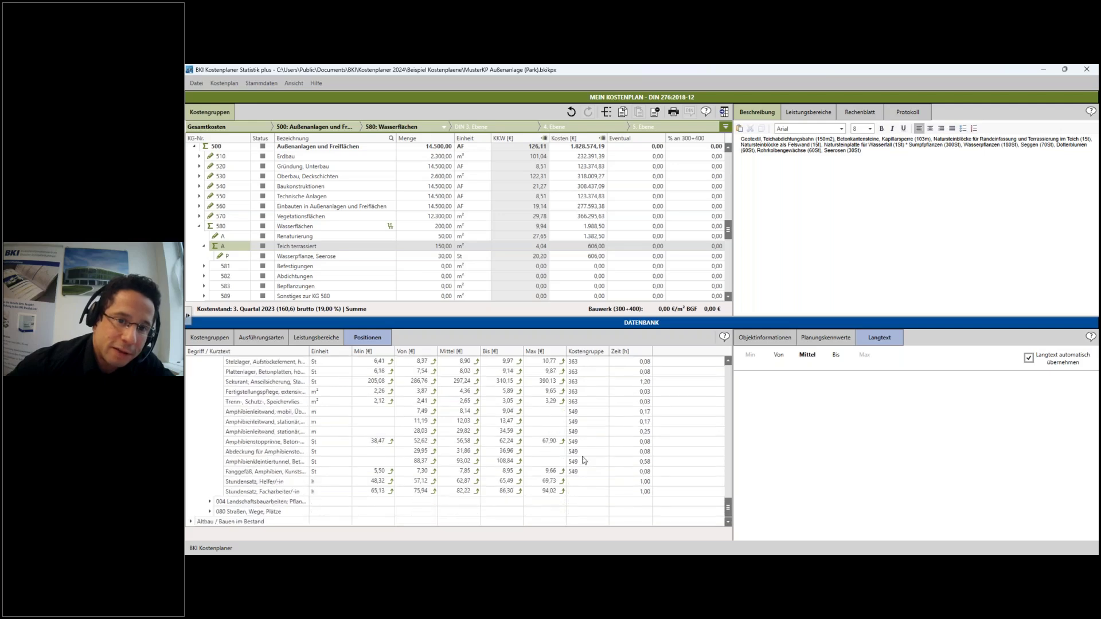
scroll(581, 457, up, 8)
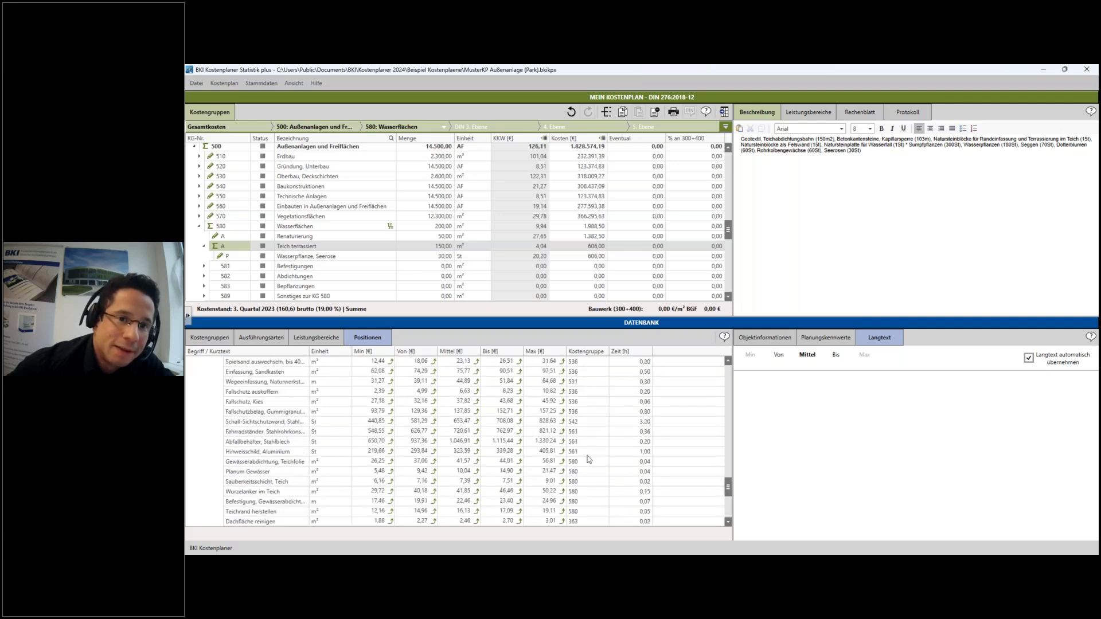
scroll(589, 457, up, 8)
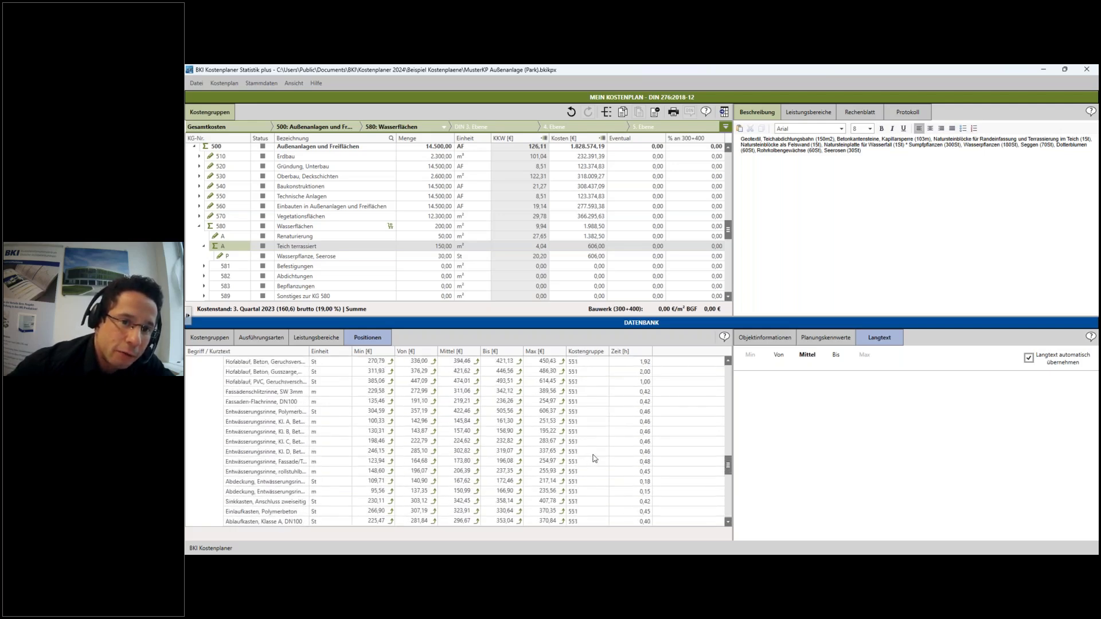
drag(729, 447, 724, 494)
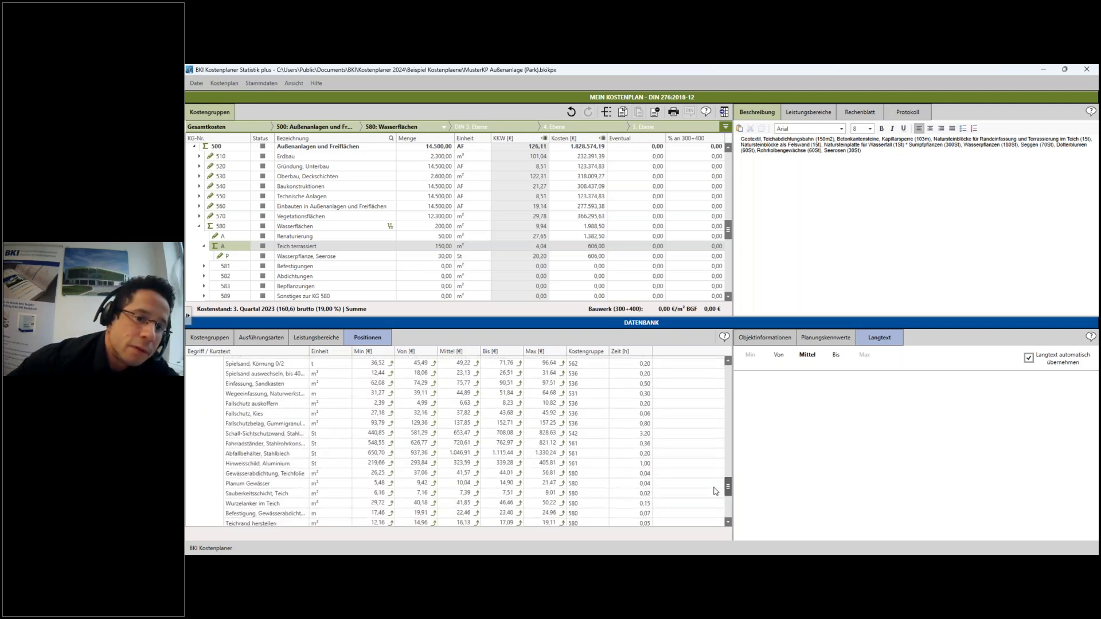
click(591, 474)
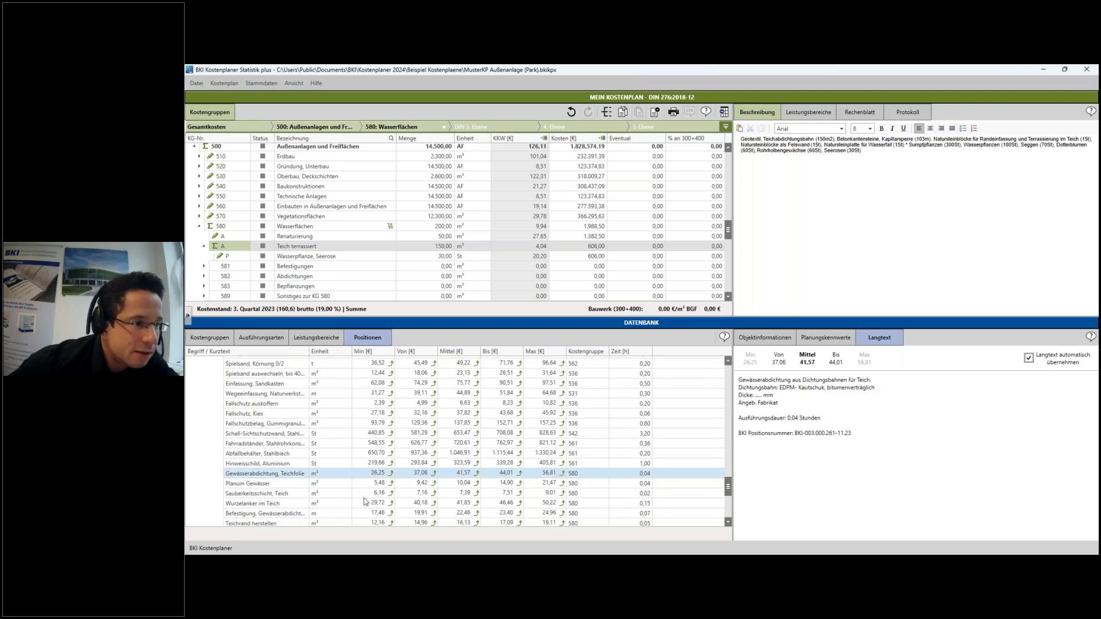
Step: Add Gewässerabdichtung, Teichfolie to Teich terrassiert at its Max price of 56,81 and set its quantity to 150 m²
scroll(281, 467, down, 1)
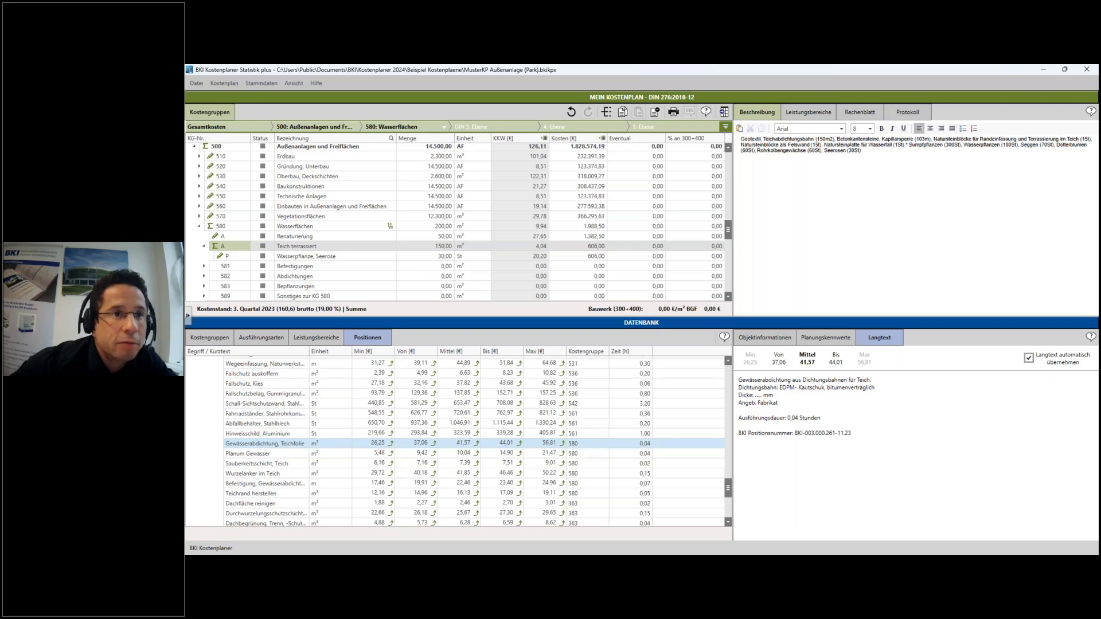
click(562, 444)
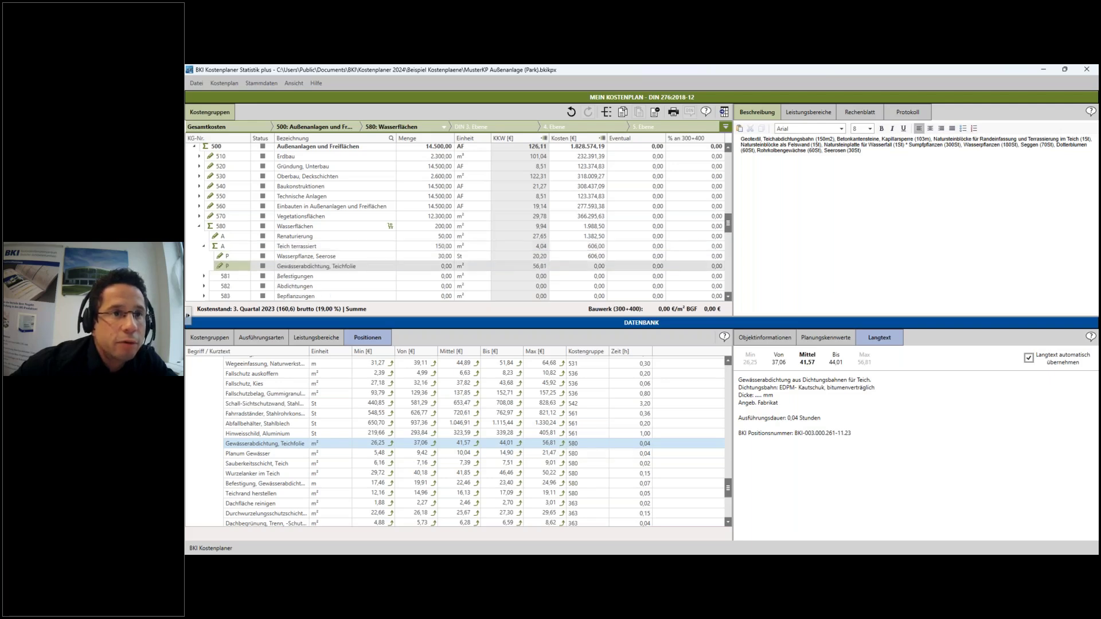
click(447, 269)
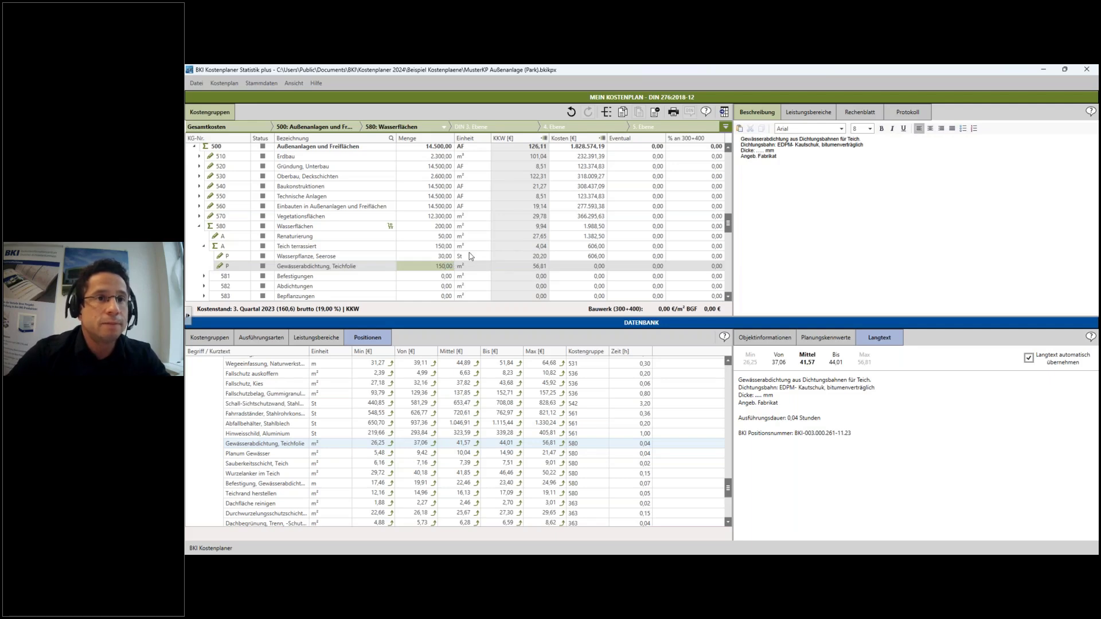
key(Return)
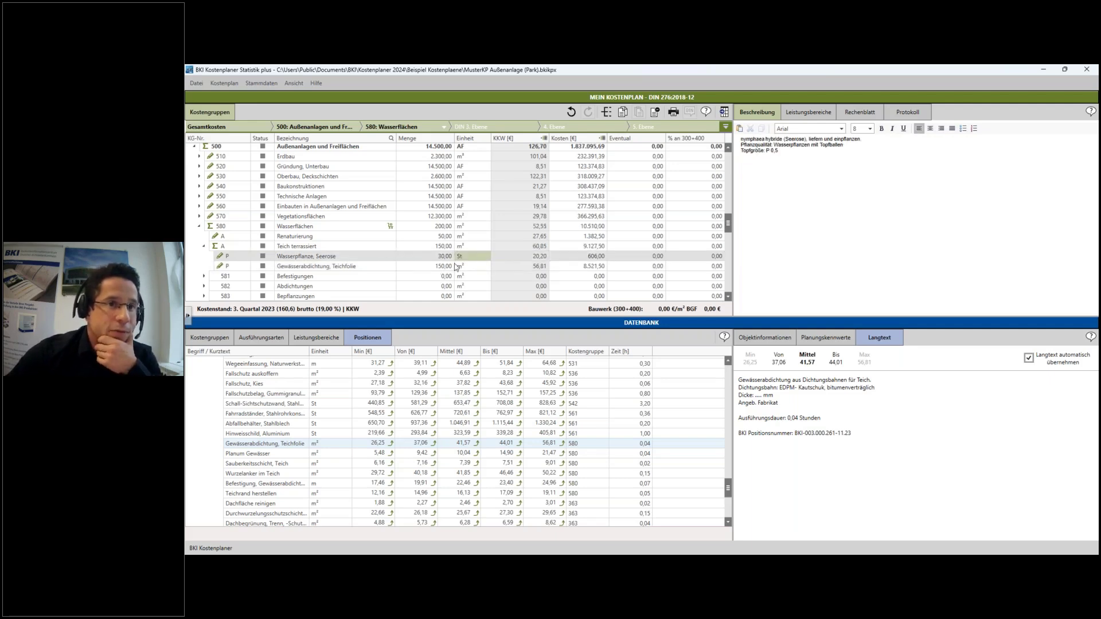
Step: Examine the unit costs and quantities of Teich terrassiert and its two positions, plus the commands available for the subgroup
click(539, 267)
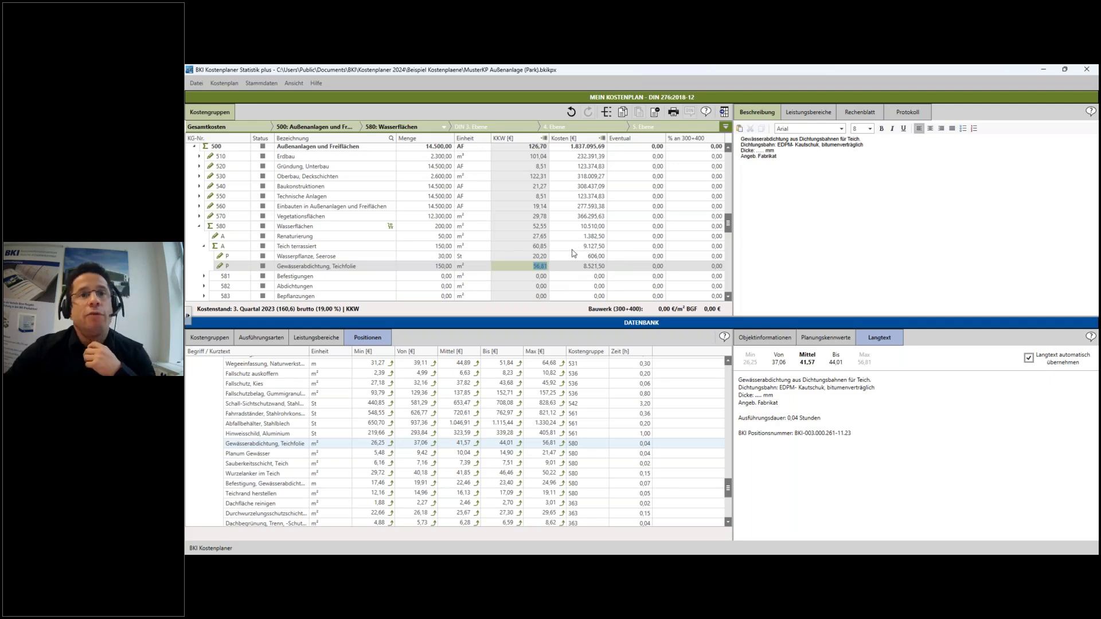
click(522, 246)
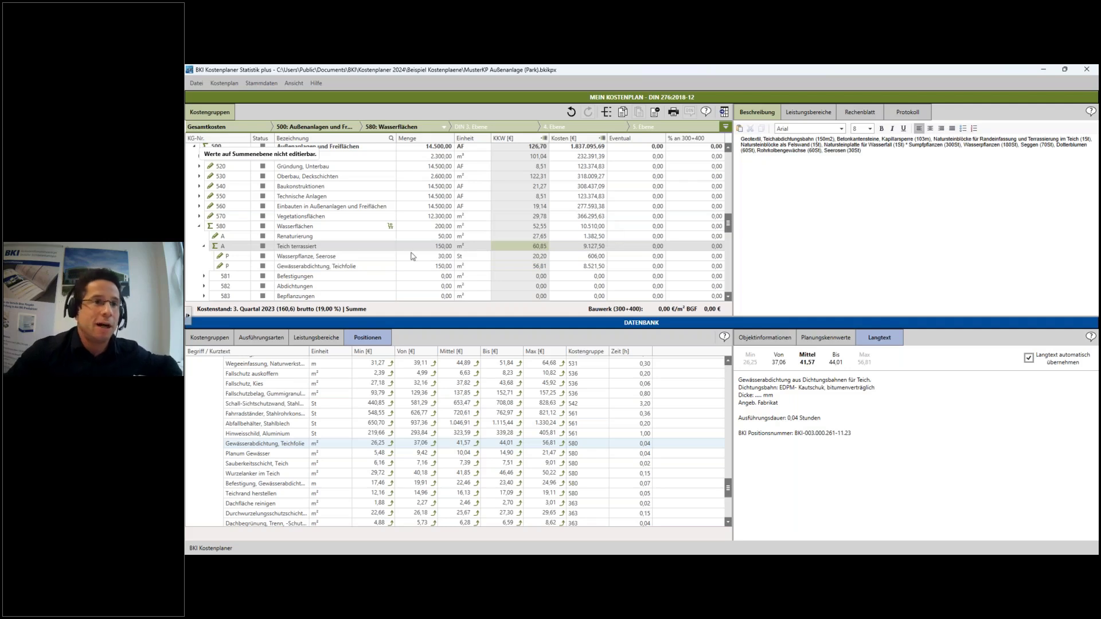
click(303, 257)
key(Down)
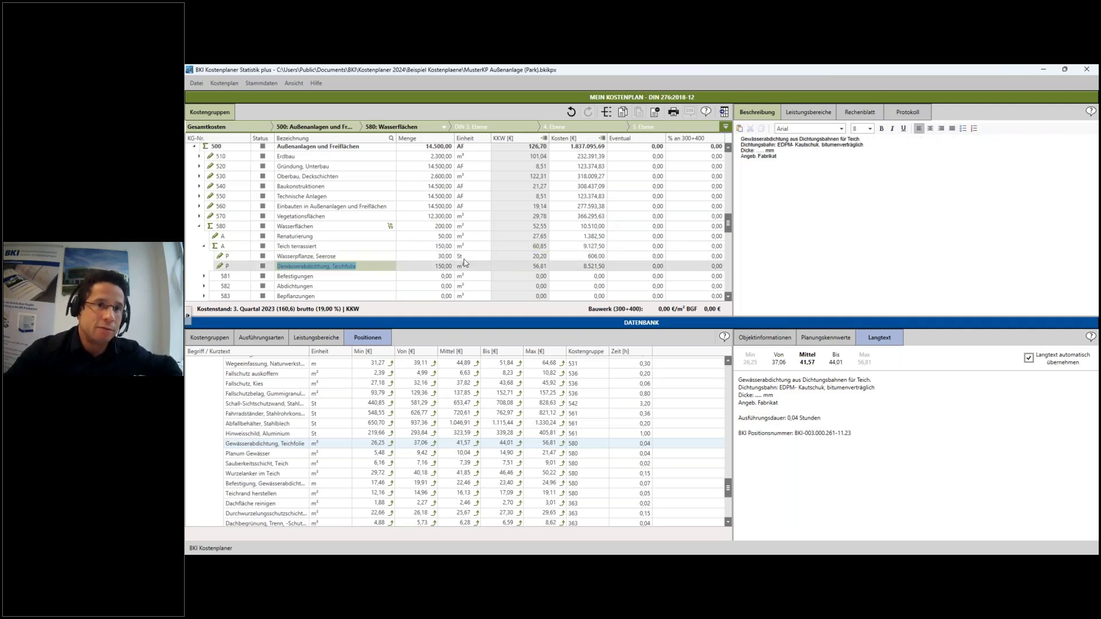
click(444, 266)
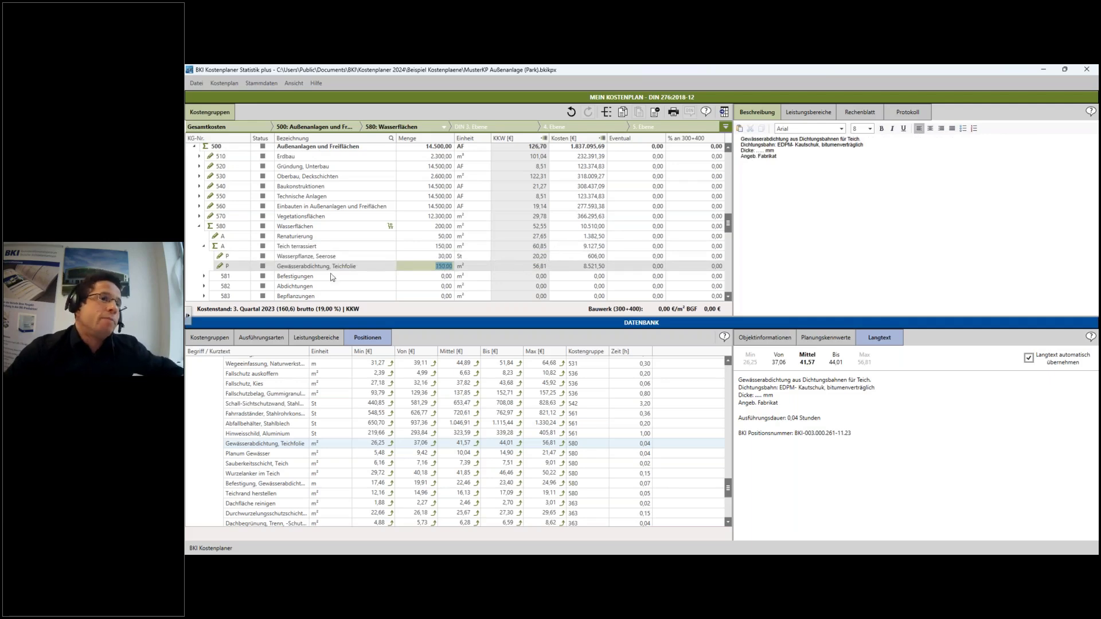
right_click(240, 247)
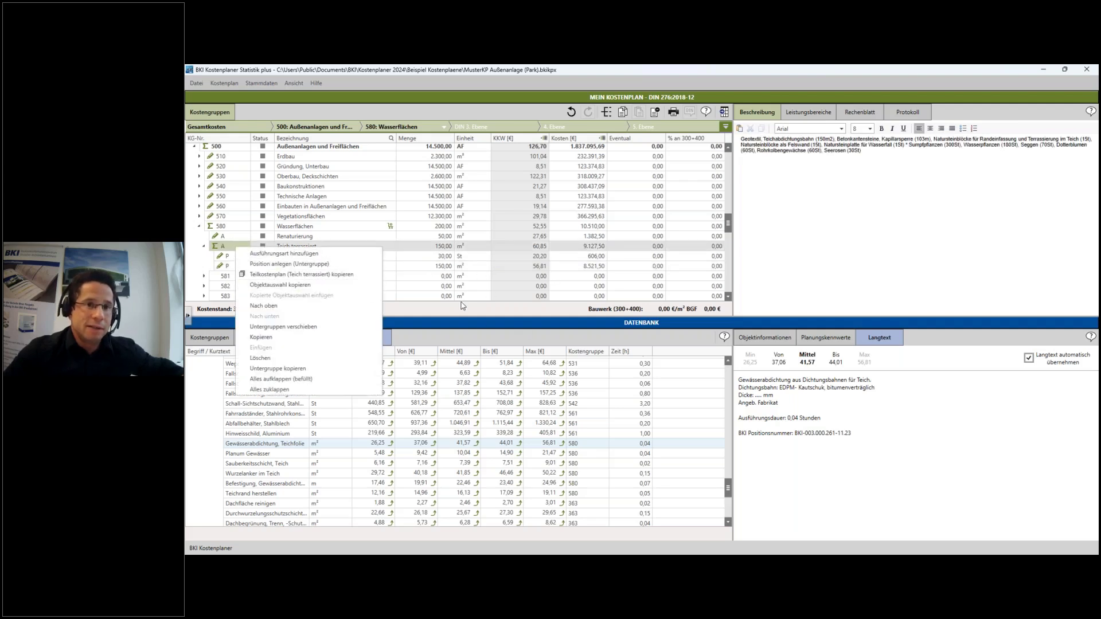
key(Escape)
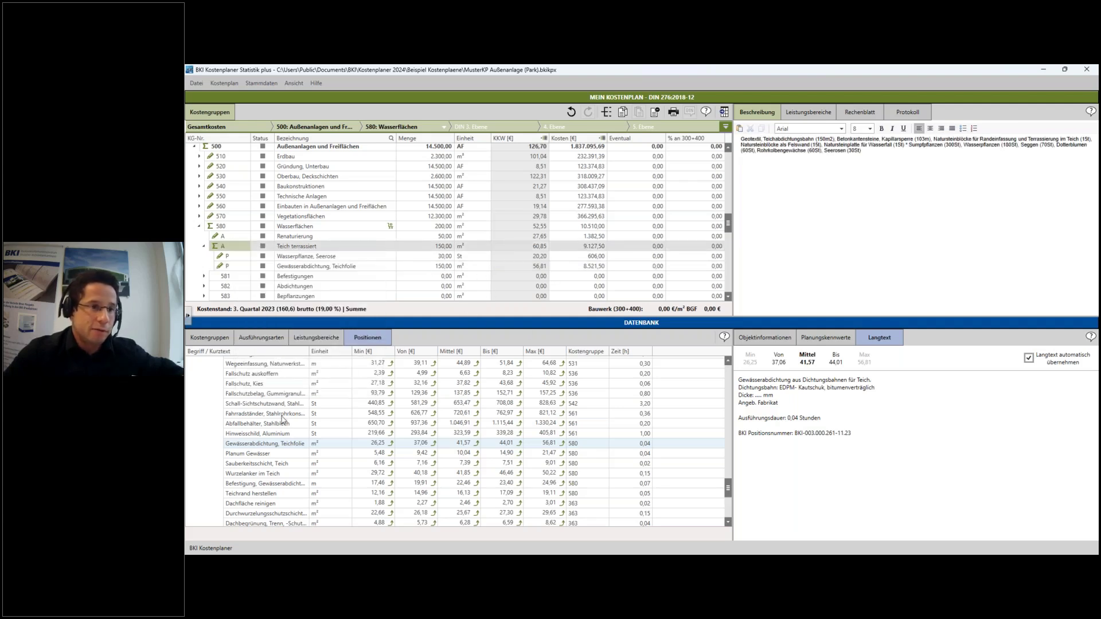
Step: View the long text of the Fahrradständer position and the option for creating a position under Teich terrassiert
click(281, 416)
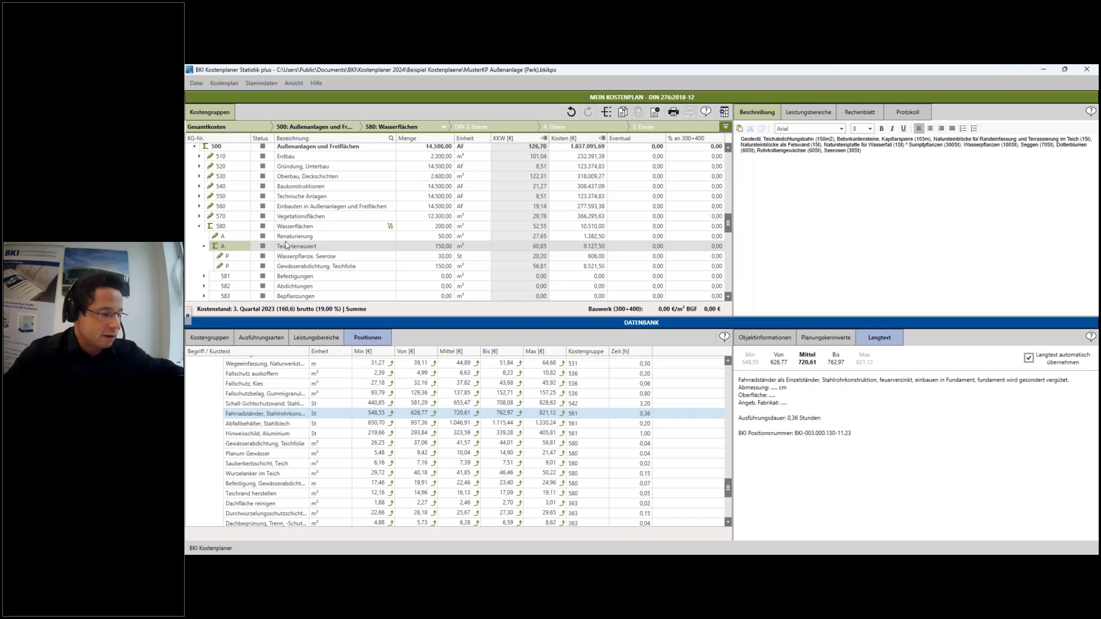
right_click(232, 246)
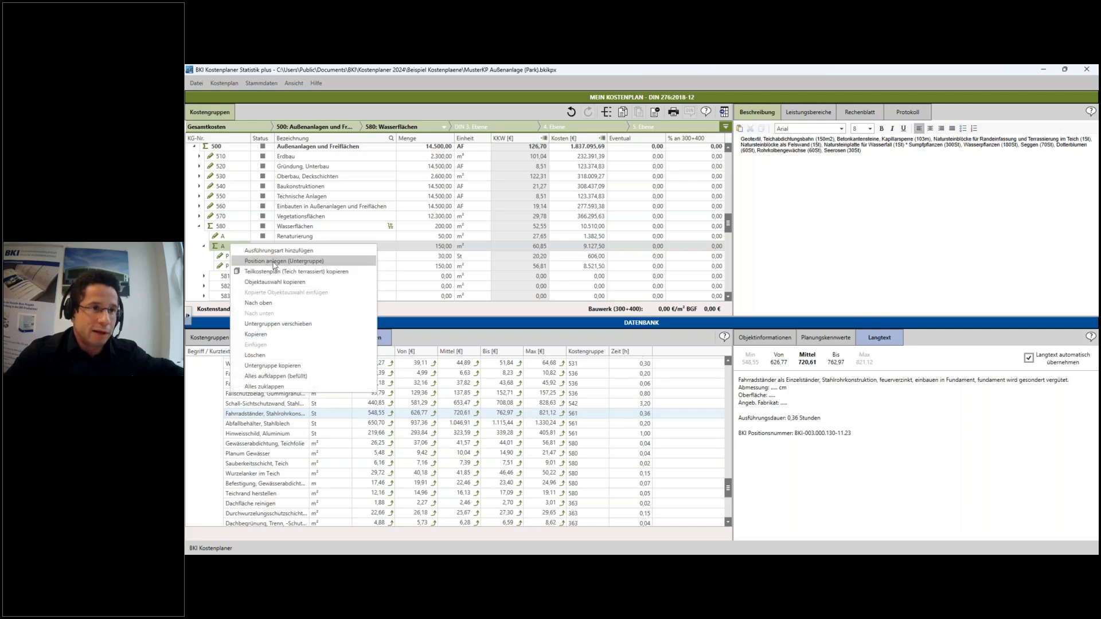
click(274, 262)
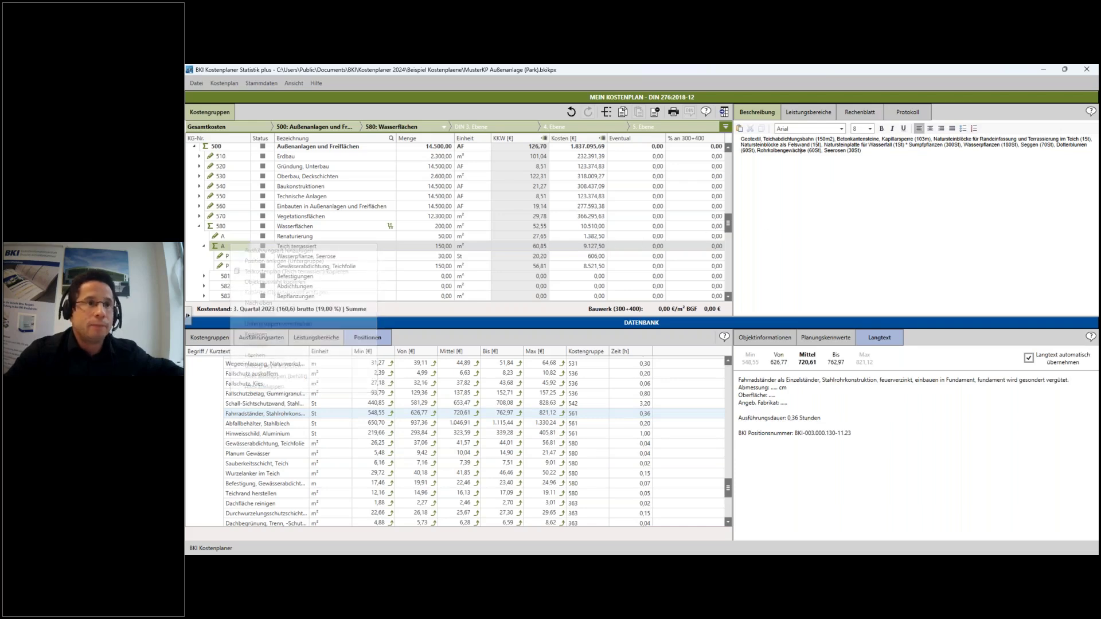
click(224, 228)
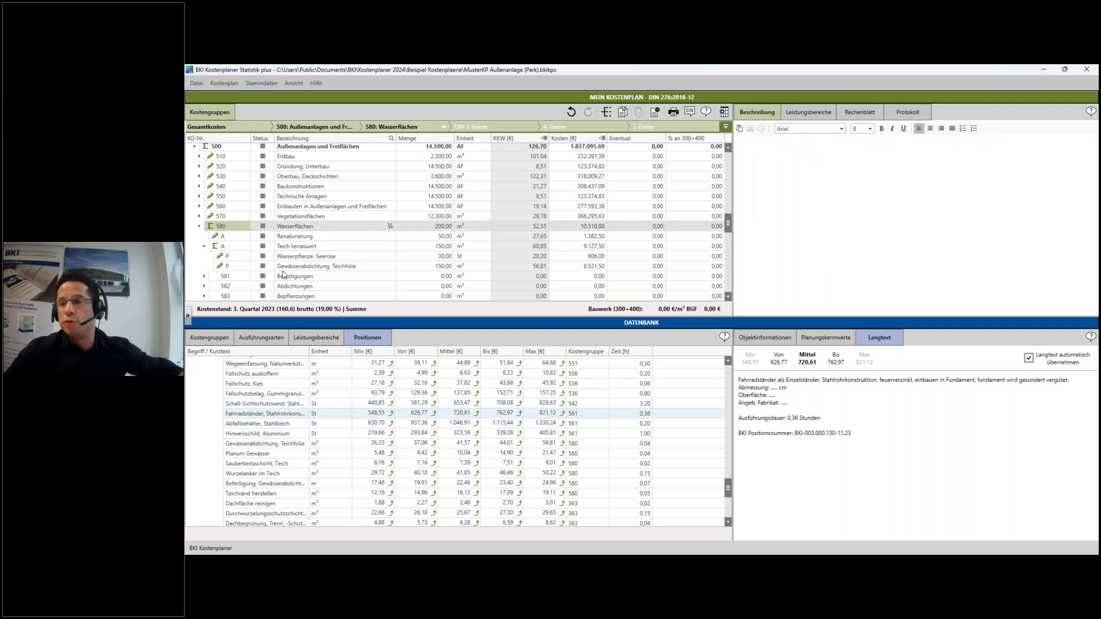
Step: Collapse Teich terrassiert and cost group 500, expand 300 Bauwerk – Baukonstruktionen and select 360 Dächer
click(204, 248)
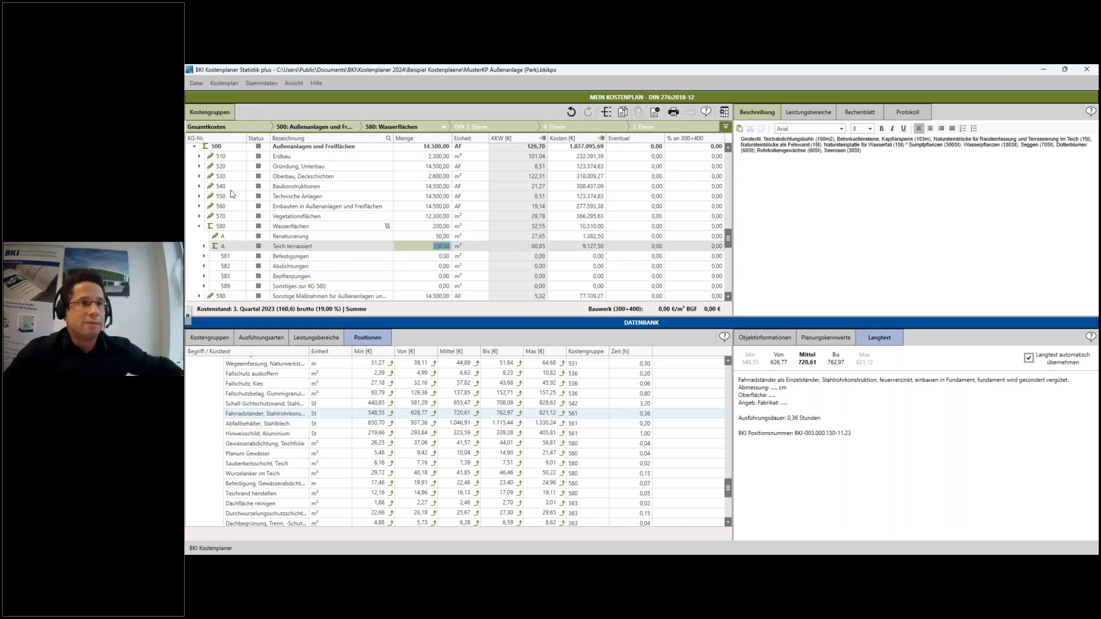
scroll(199, 229, up, 2)
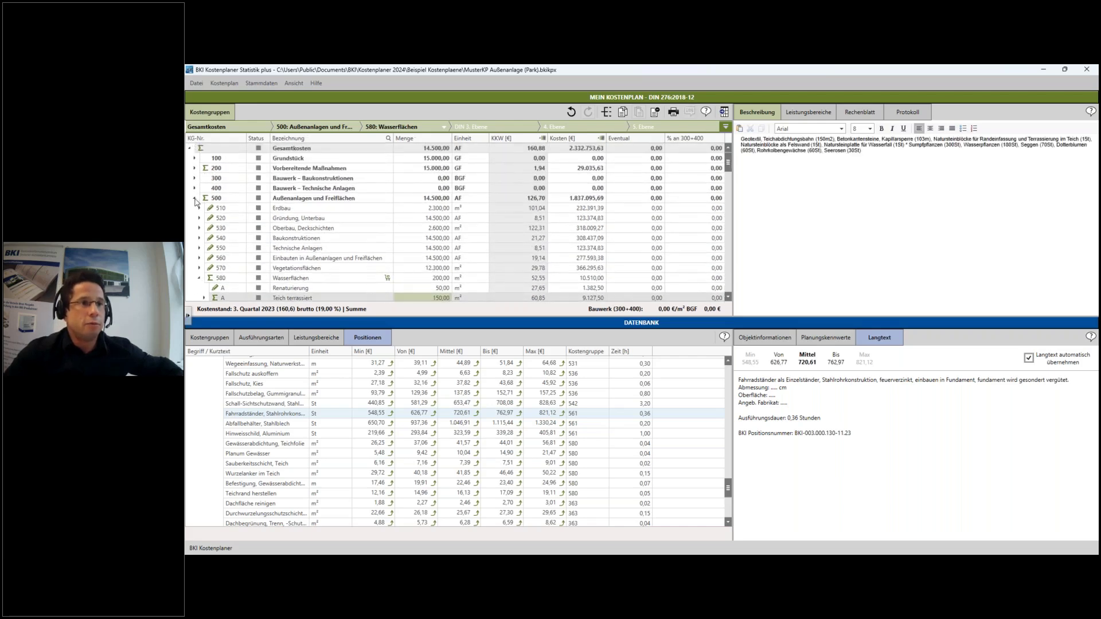
click(194, 199)
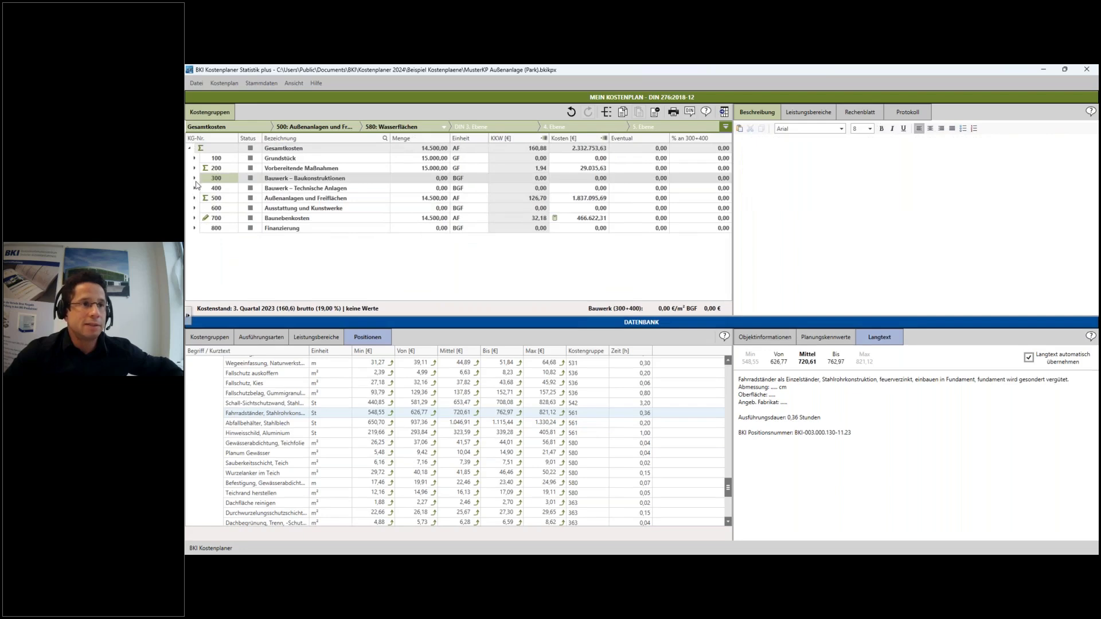
click(194, 179)
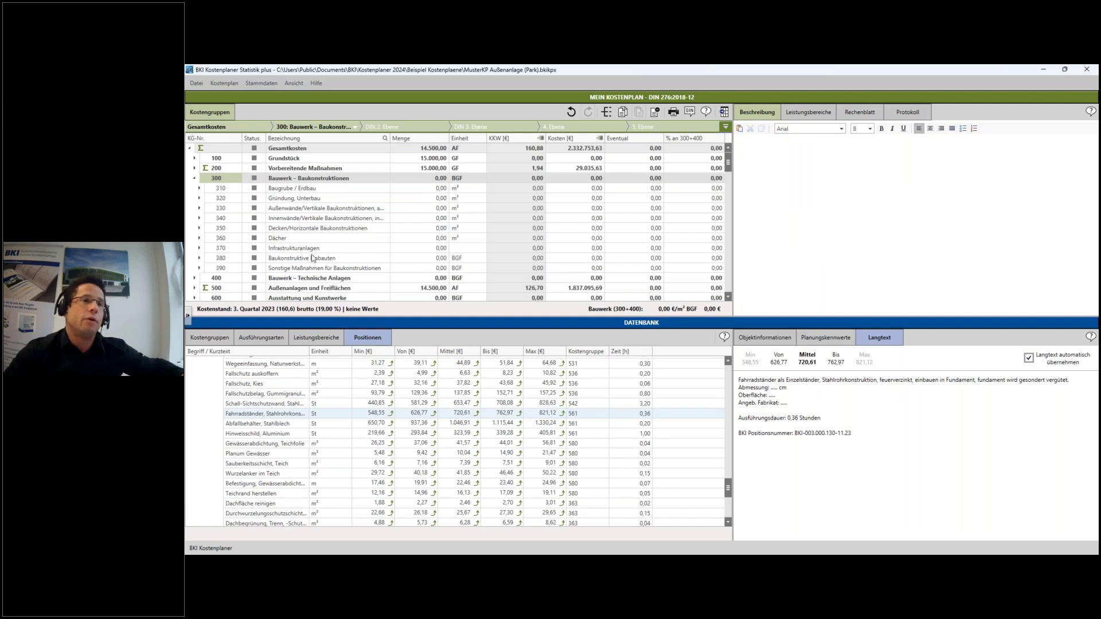
click(295, 239)
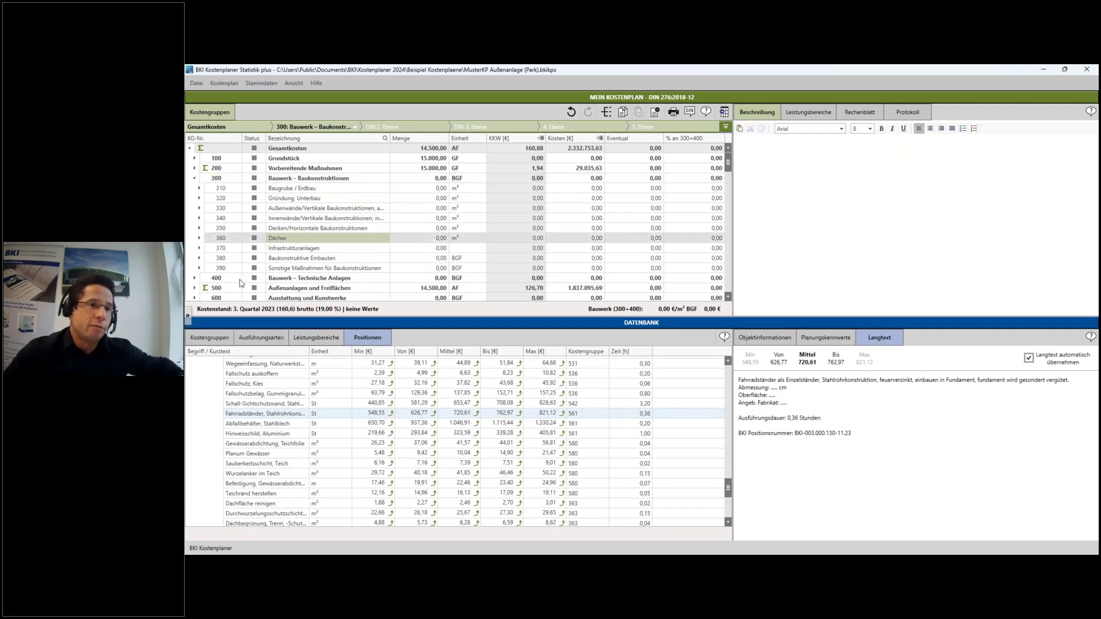
Step: Check the reference objects' cost values for 350 Decken/Horizontale Baukonstruktionen and 360 Dächer
click(210, 337)
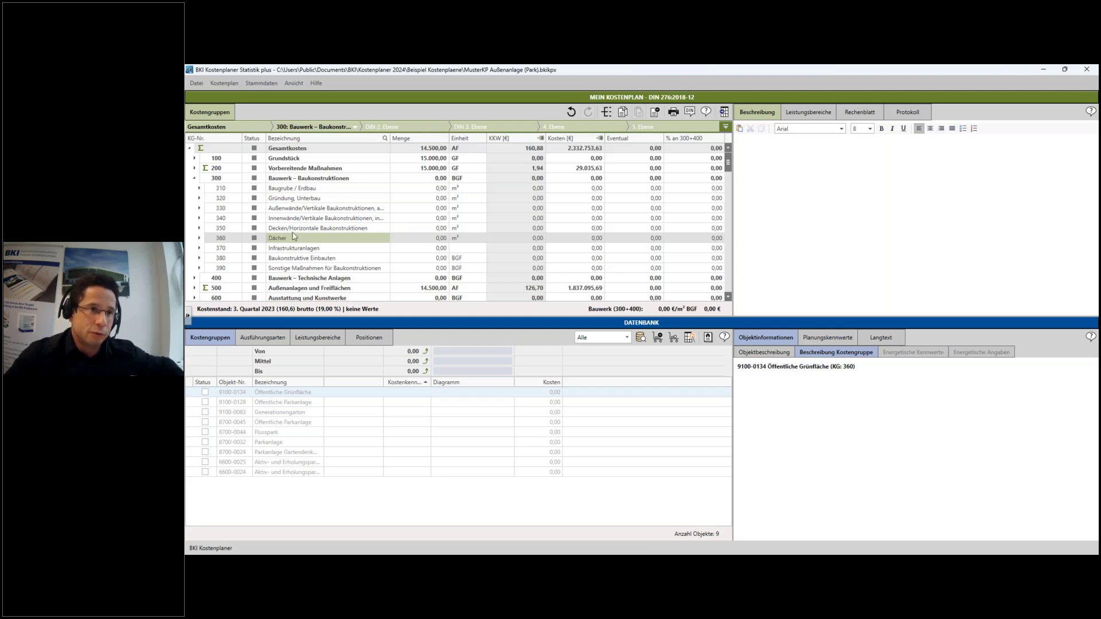
click(230, 230)
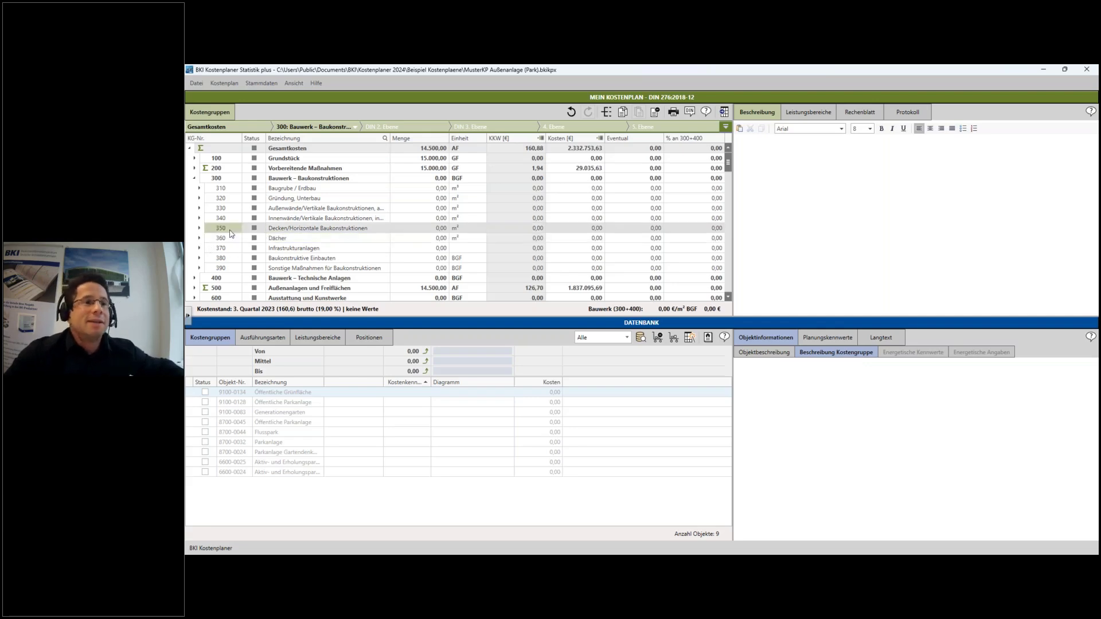
click(233, 239)
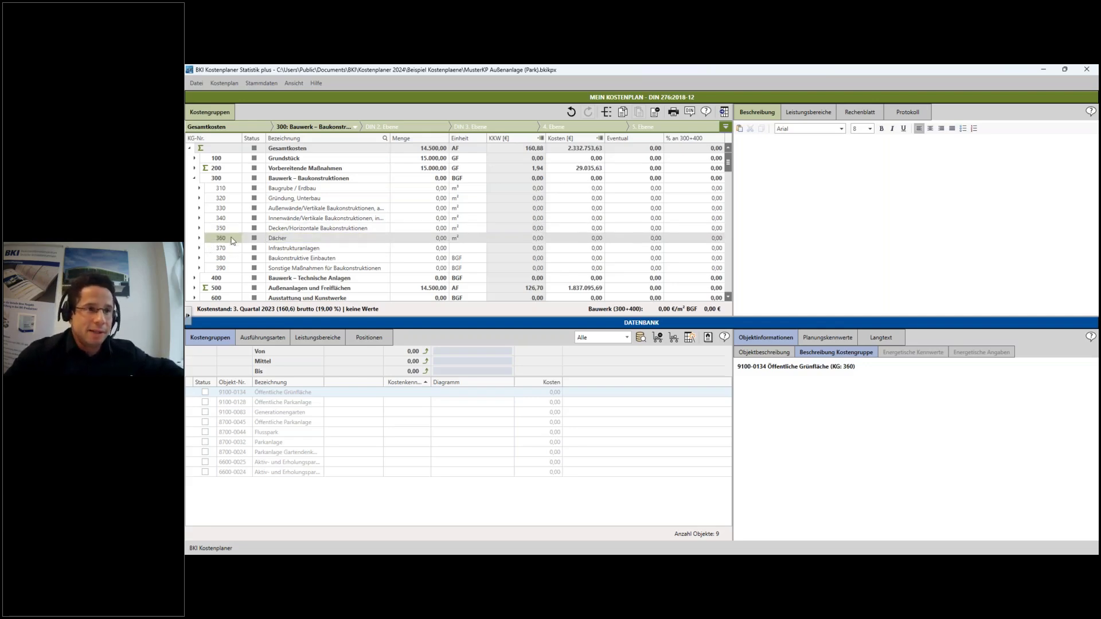
Step: Find the Neubau Ausführungsarten for Steildach, Holz under 361 Dachkonstruktionen and select DA geneigt, Holz, Nadelholz, MW 220mm, Dachschalung
click(271, 343)
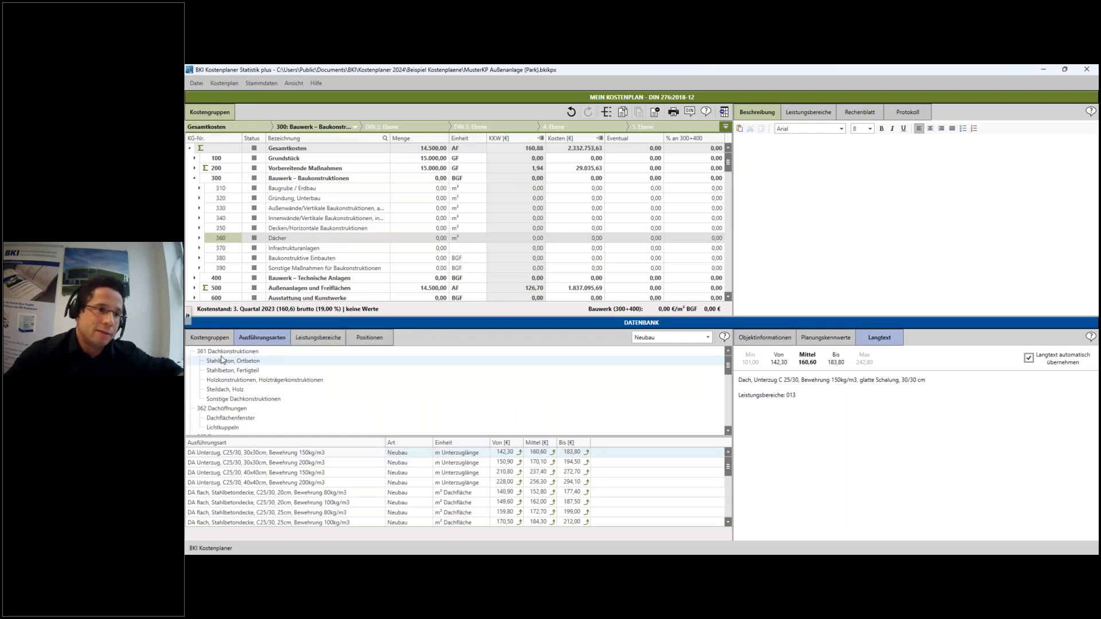
click(229, 392)
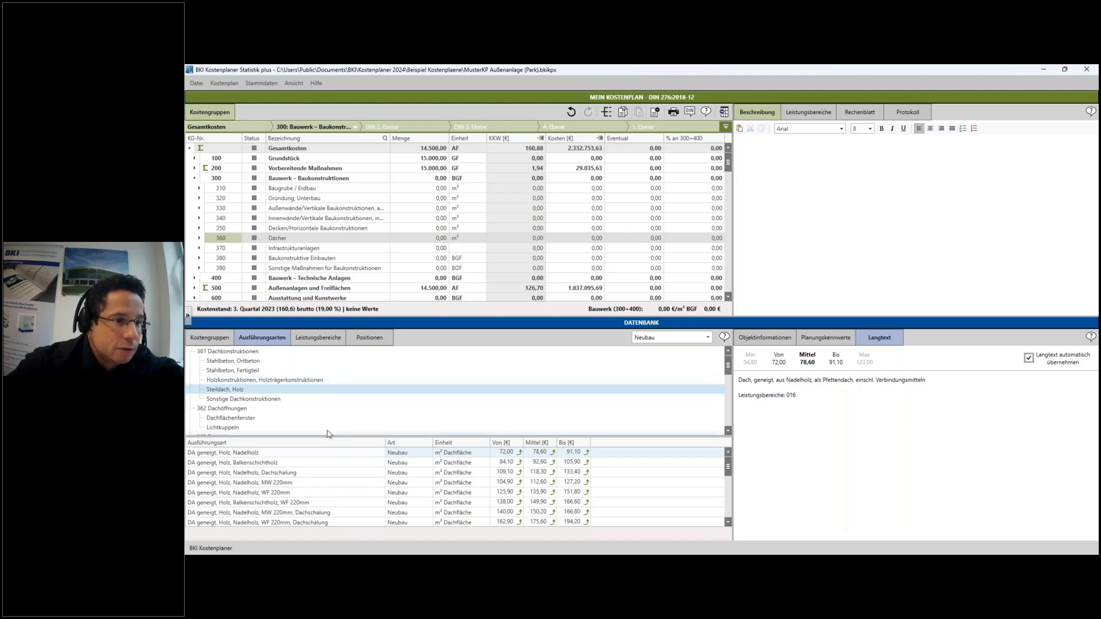
drag(329, 435, 330, 404)
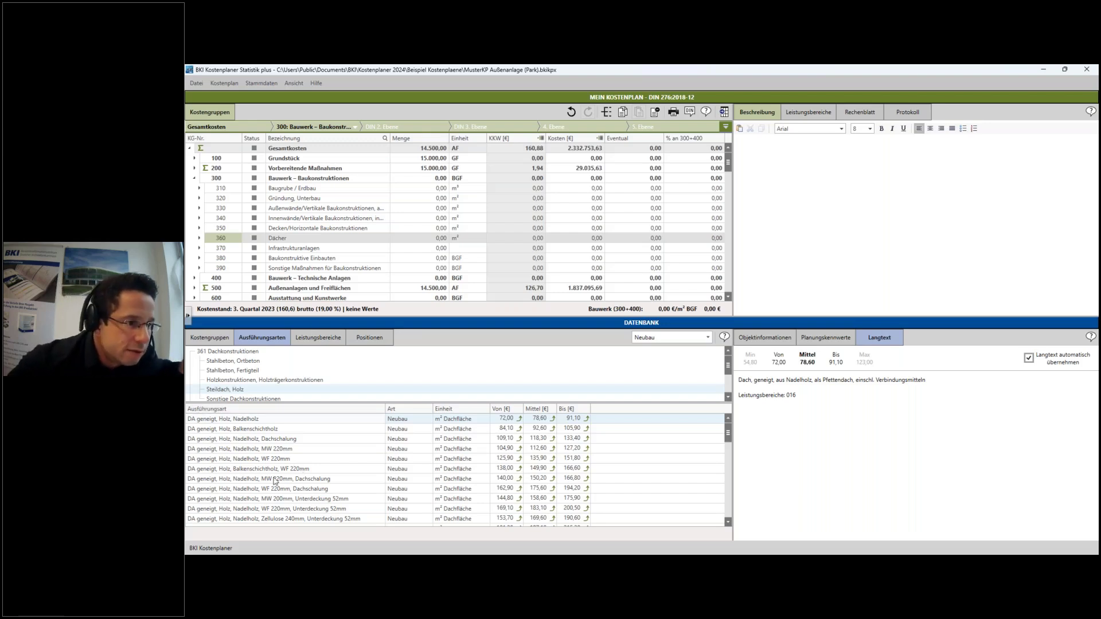
click(260, 490)
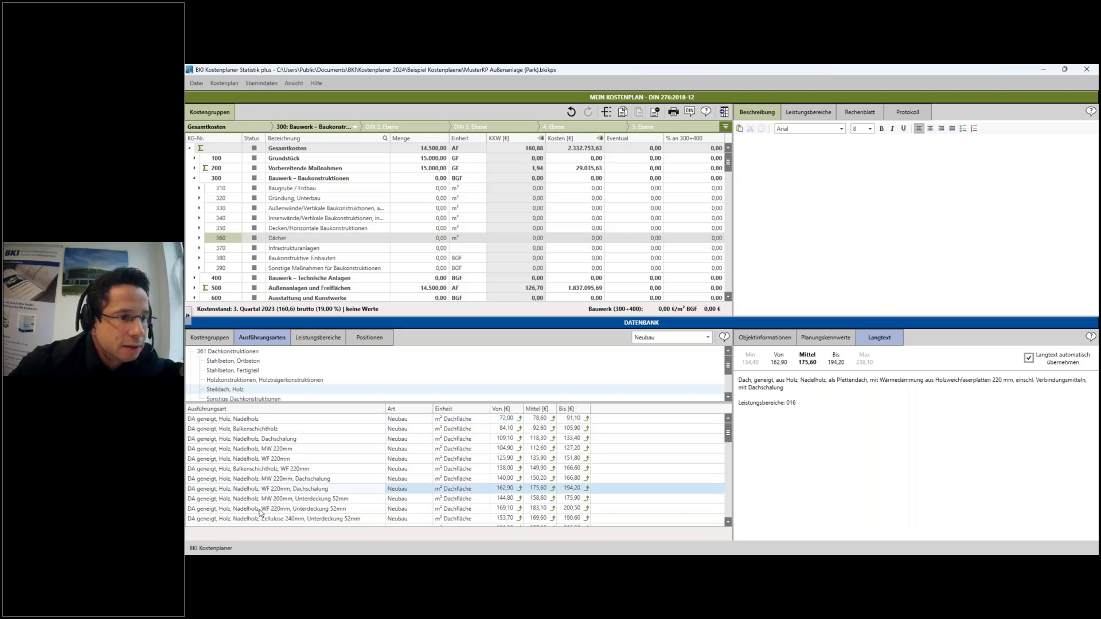
click(291, 479)
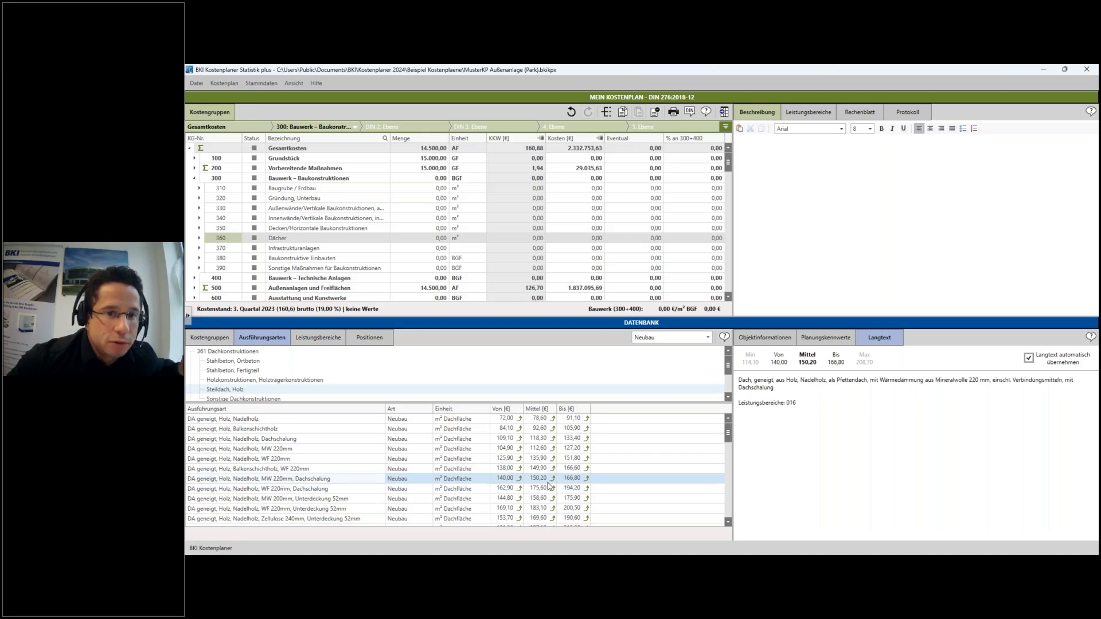
Step: Add the selected timber roof Ausführungsart to 360 Dächer at its Bis price of 166,80 and set its quantity to 100 m²
click(587, 482)
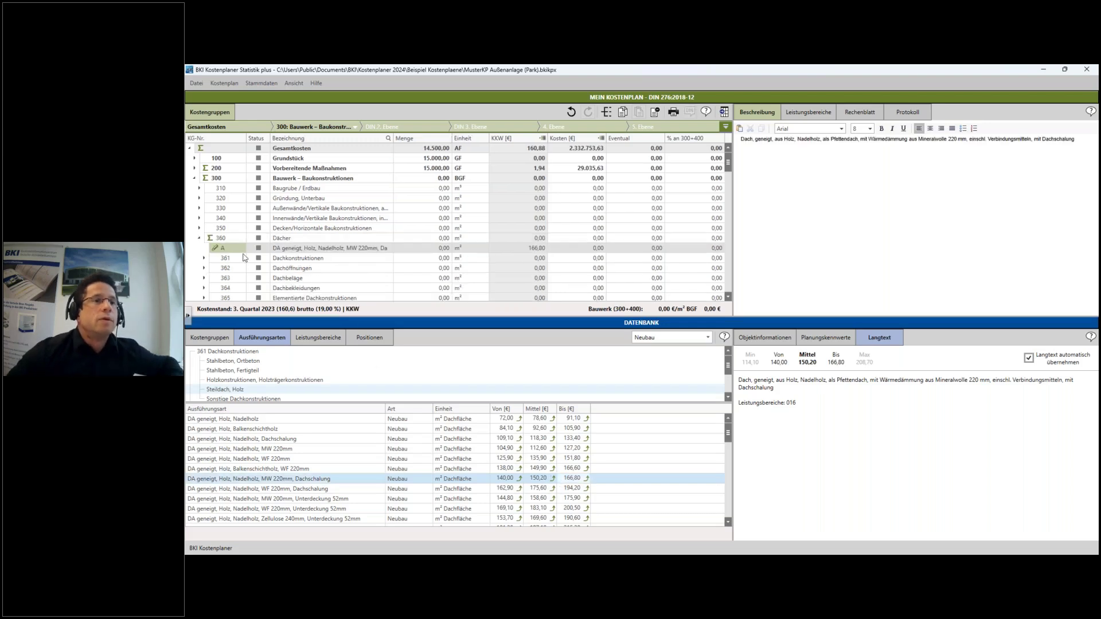
click(429, 248)
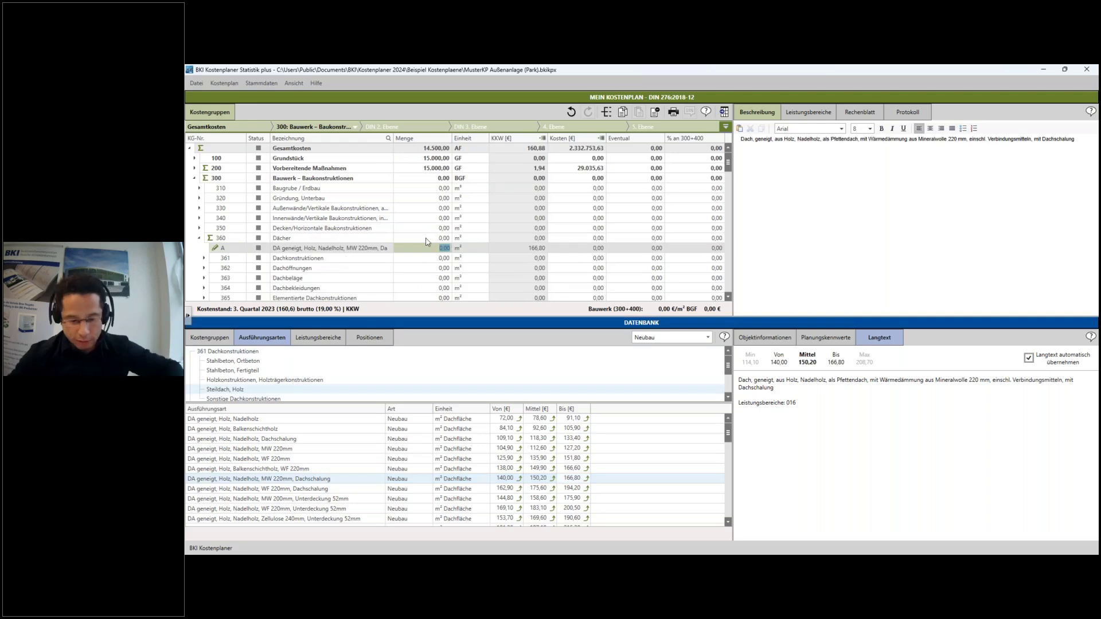
text(100)
key(Return)
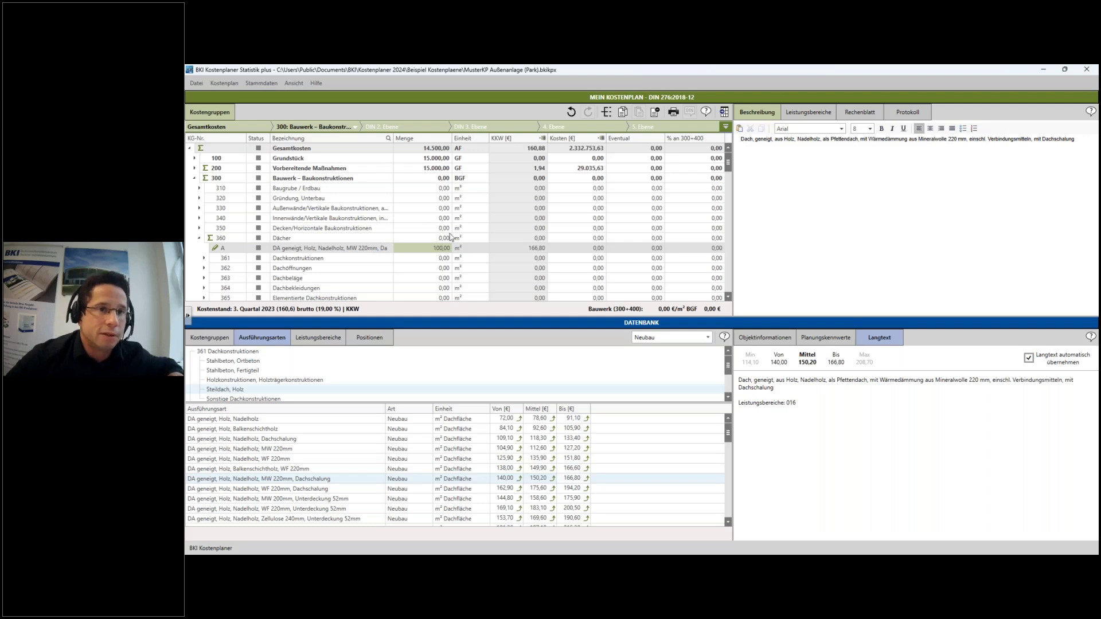
click(374, 238)
click(244, 248)
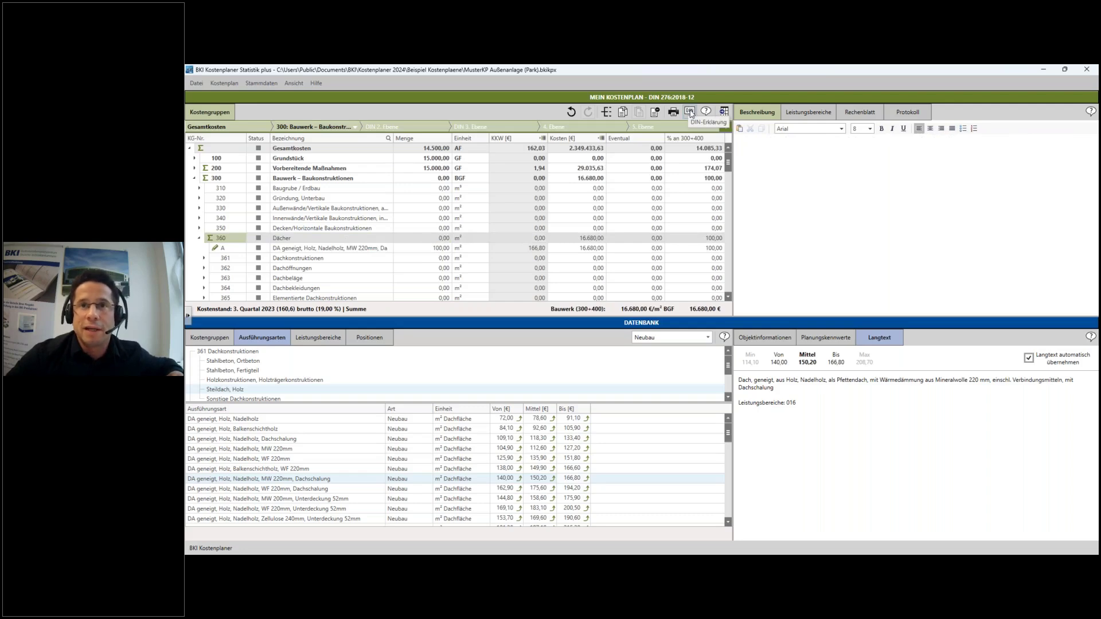
Step: Read the DIN 276 explanation with the building section for cost group 360 Dächer, and close it
click(691, 112)
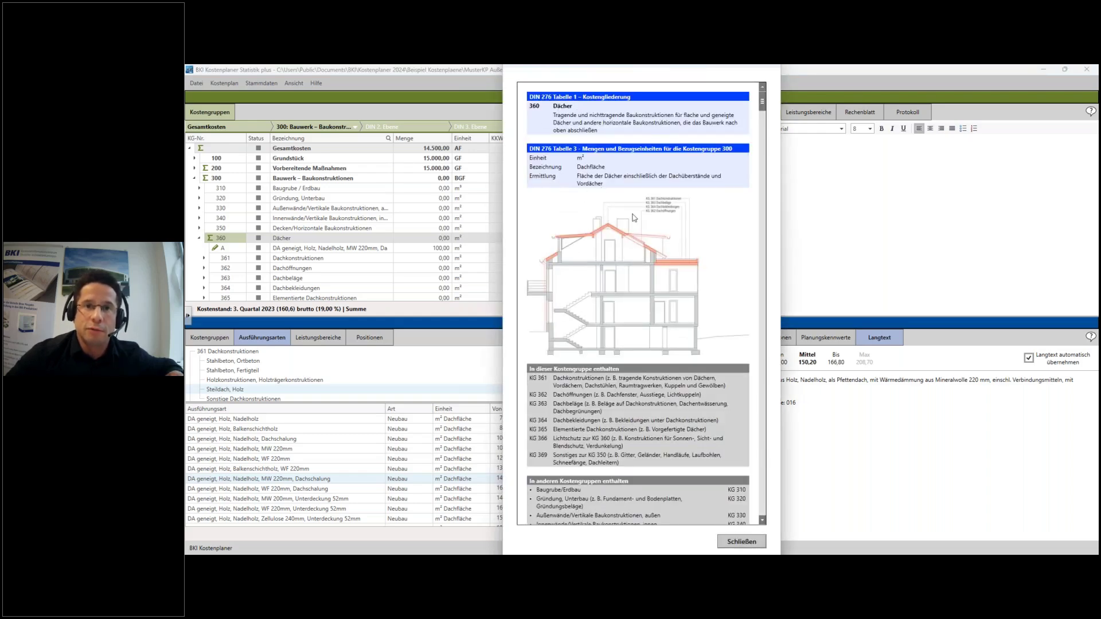
scroll(683, 279, down, 3)
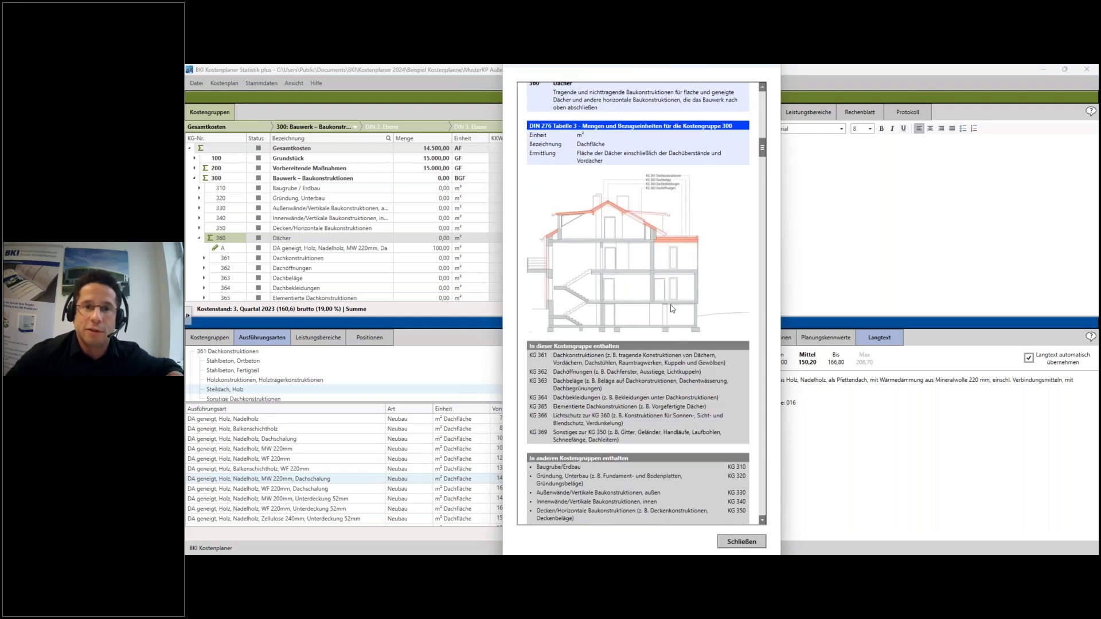
scroll(632, 349, up, 2)
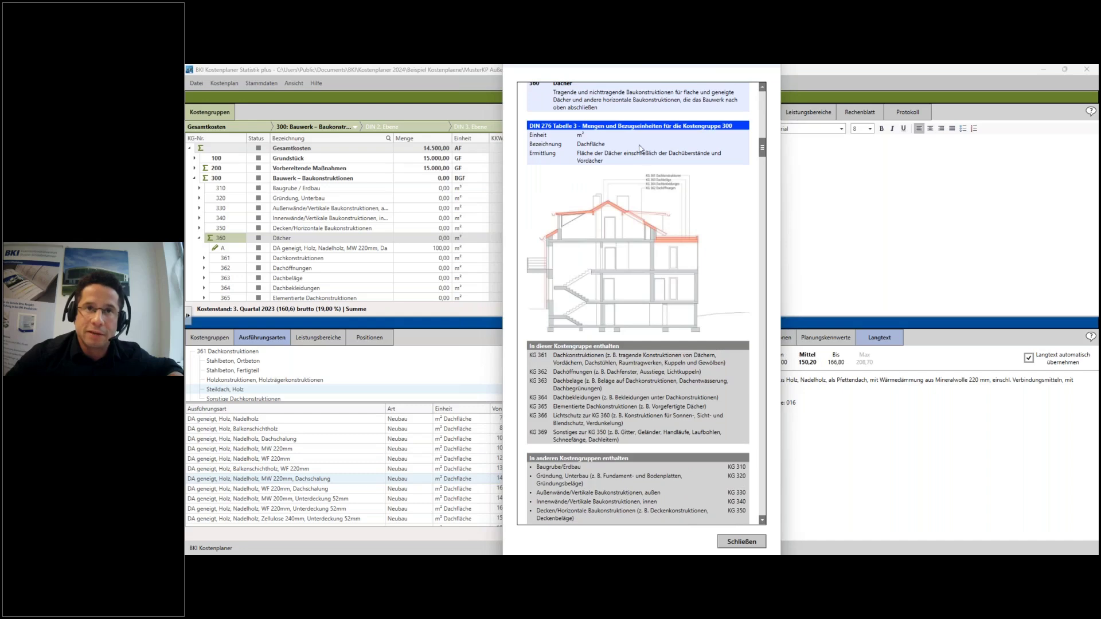
scroll(722, 109, up, 1)
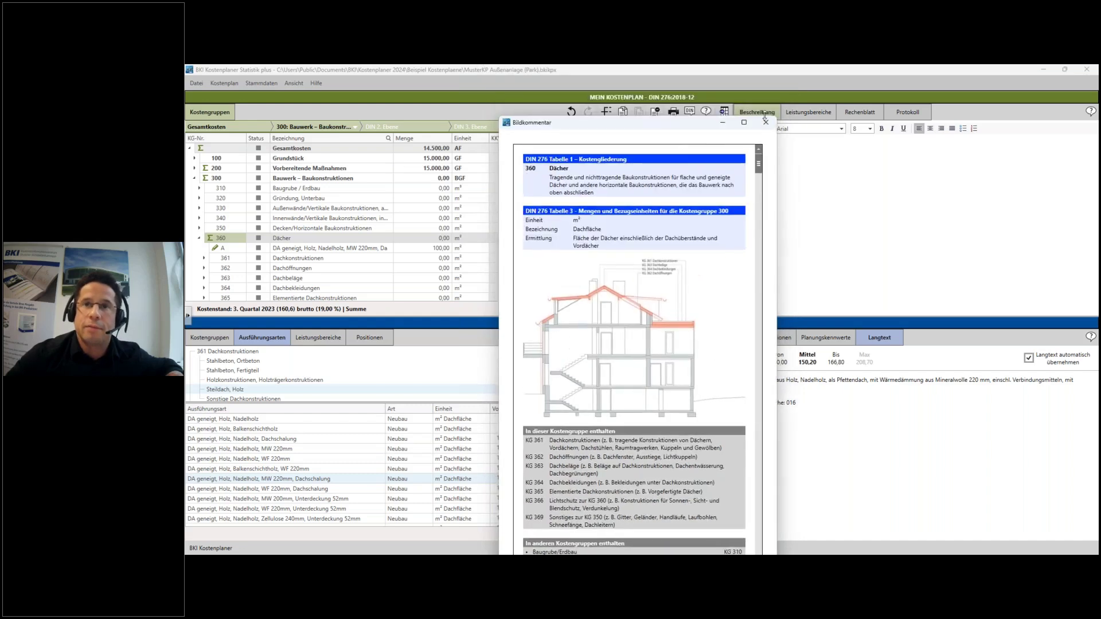
click(757, 127)
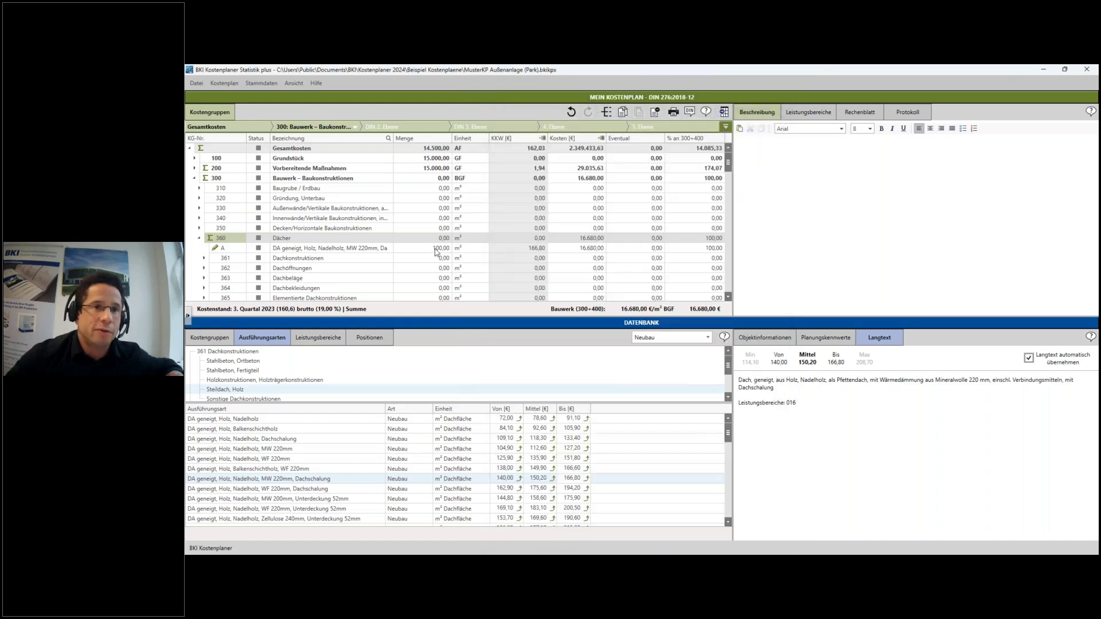
Step: With the timber roof entry selected, compare Dachsteine and Schindeln under 363 Dachbeläge and list the Dachsteine Ausführungsarten
click(437, 249)
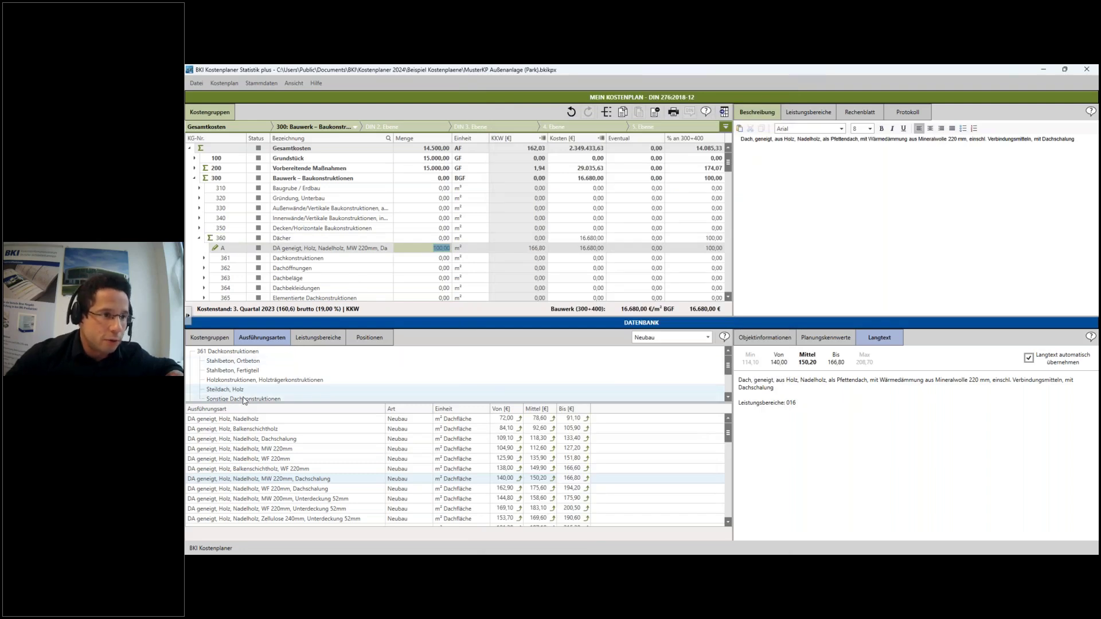
click(243, 437)
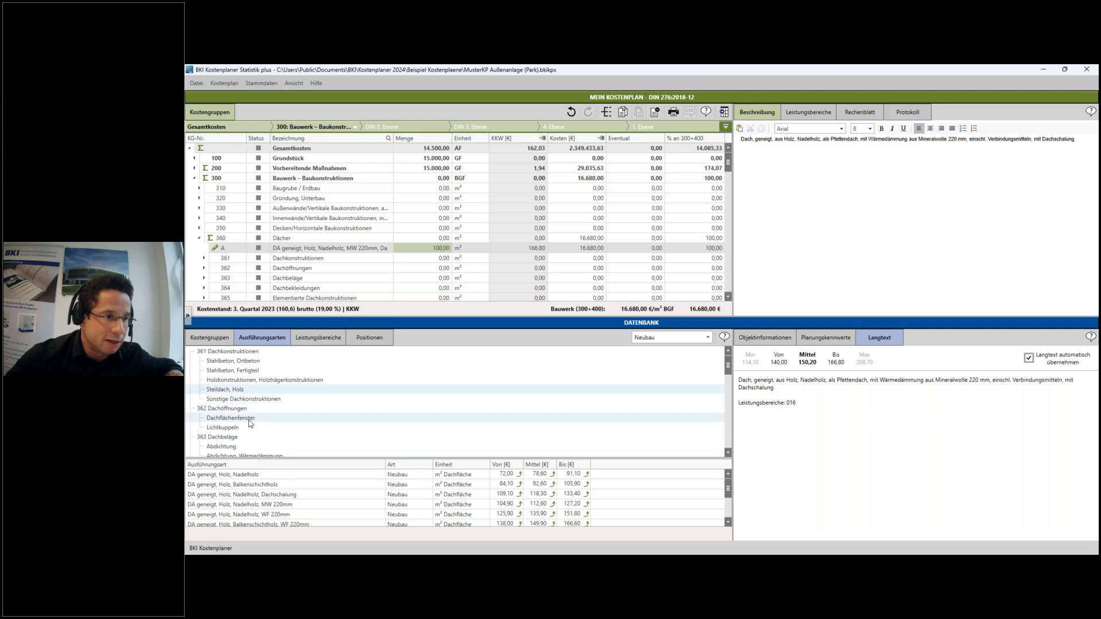
scroll(241, 427, down, 2)
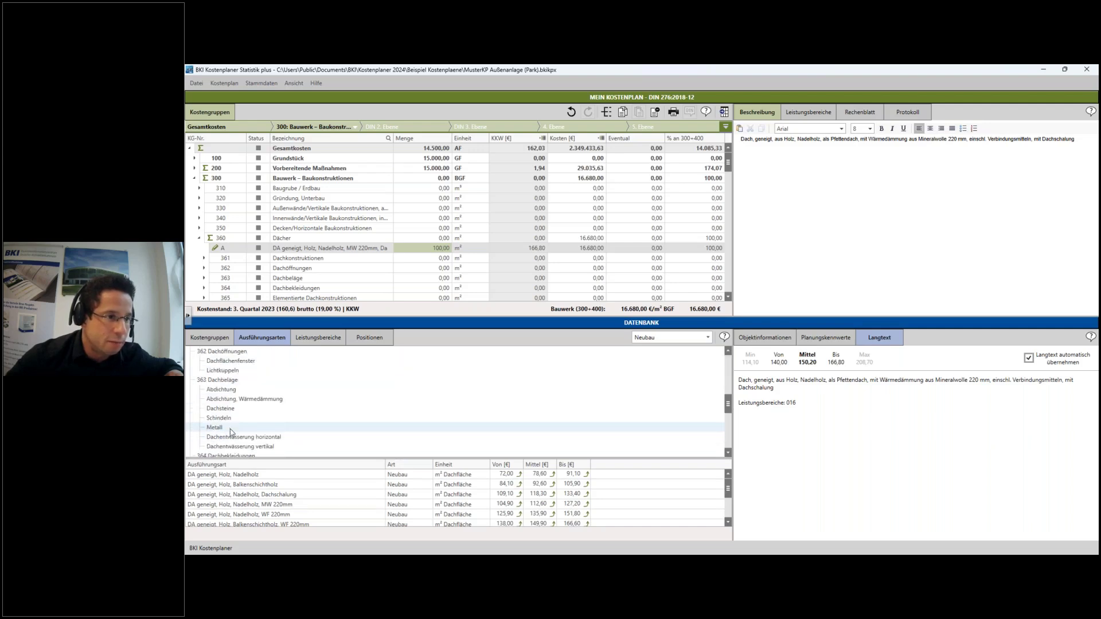
click(234, 408)
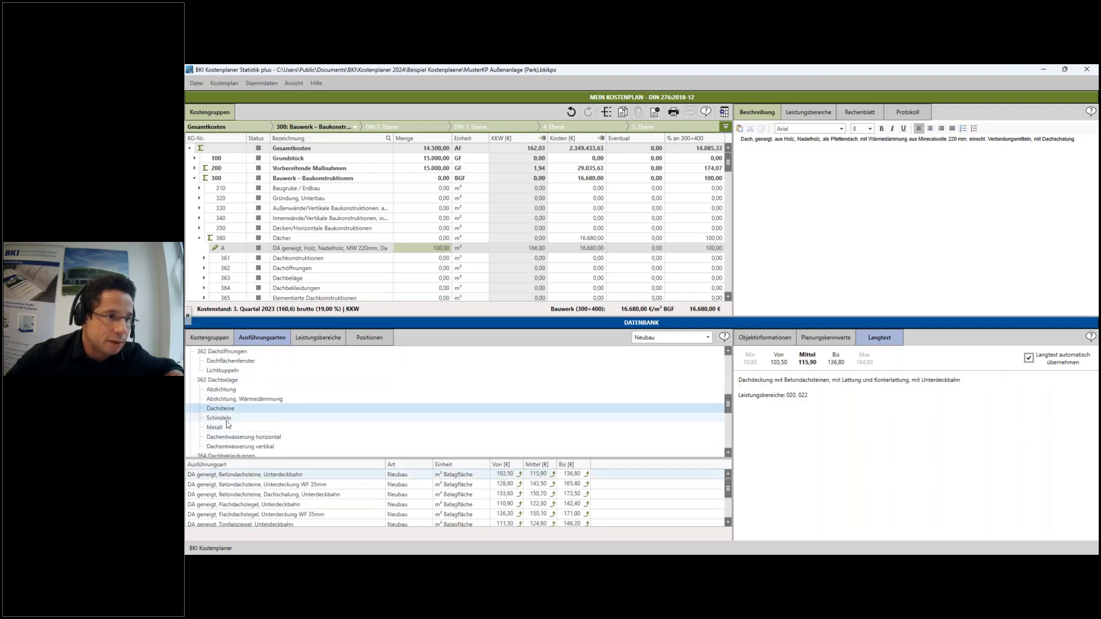
click(226, 419)
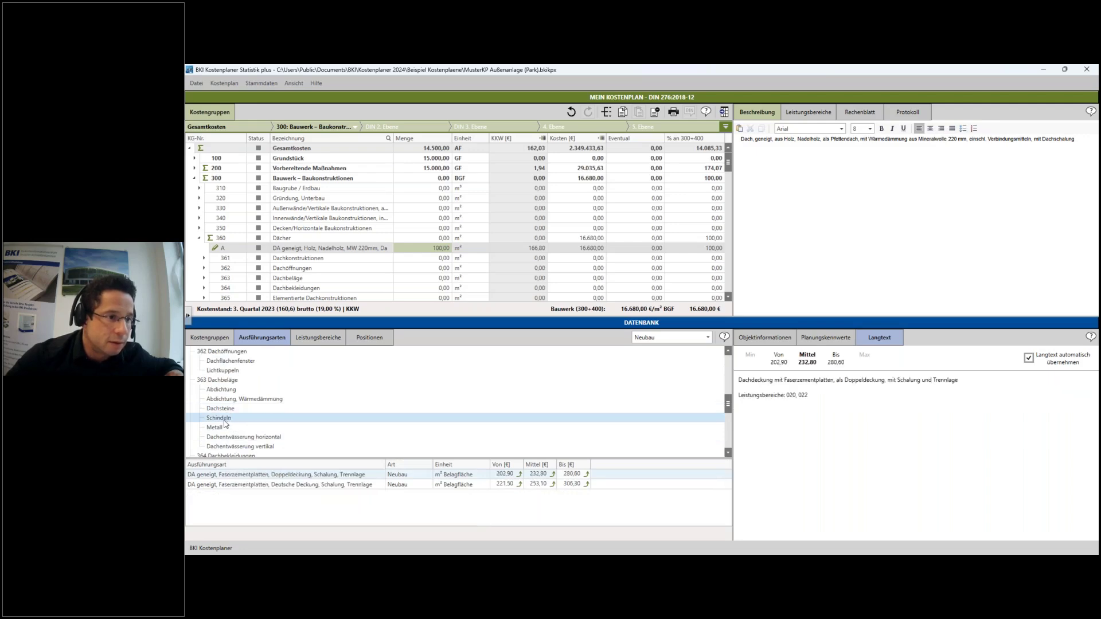
click(227, 409)
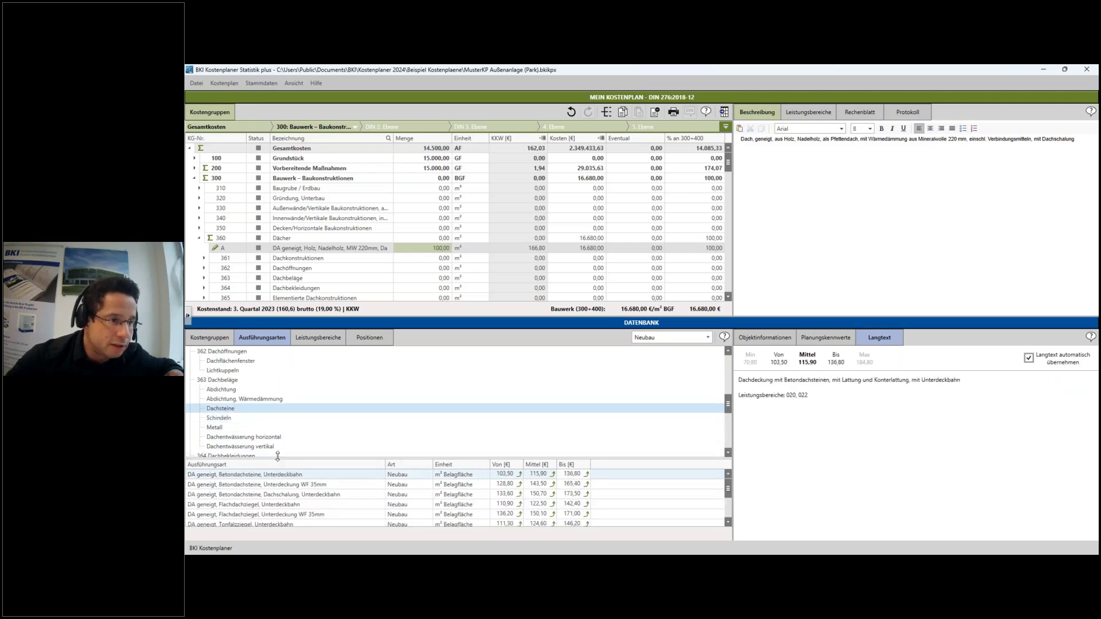
Step: Add the Ausführungsart DA geneigt, Tonfalzziegel, Unterdeckbahn to 360 Dächer at its Bis price of 146,20
drag(284, 415, 276, 399)
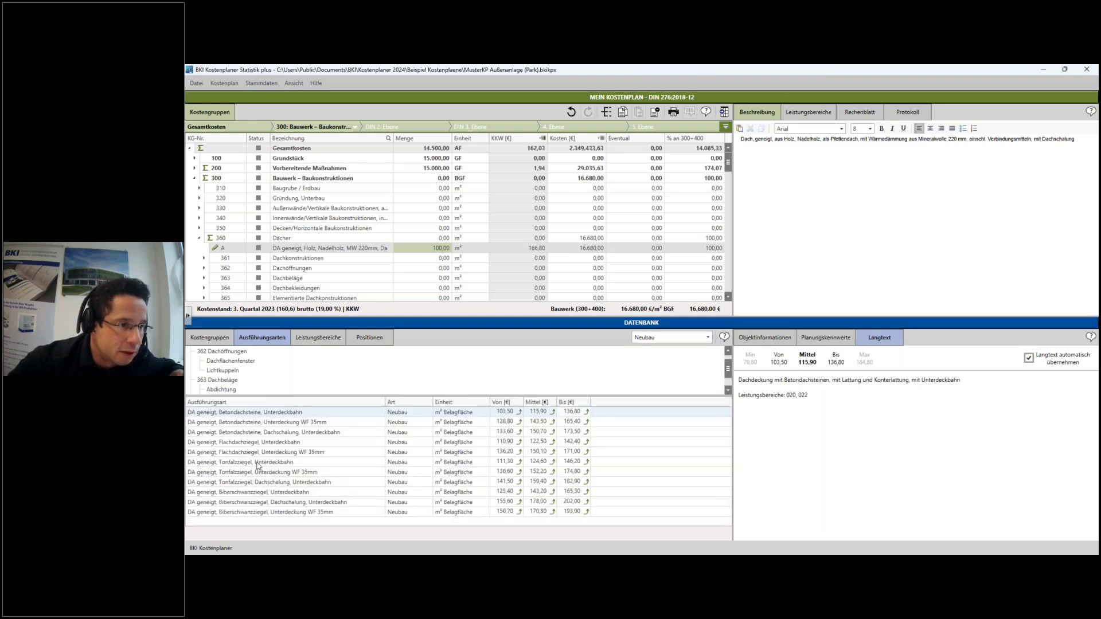
click(258, 464)
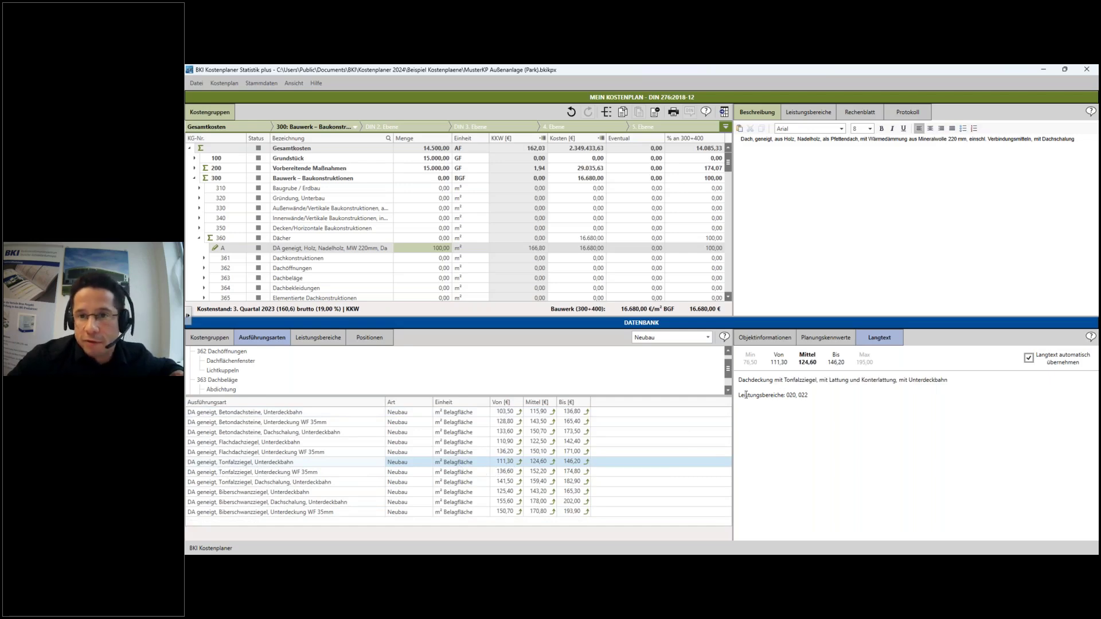
drag(739, 380, 961, 369)
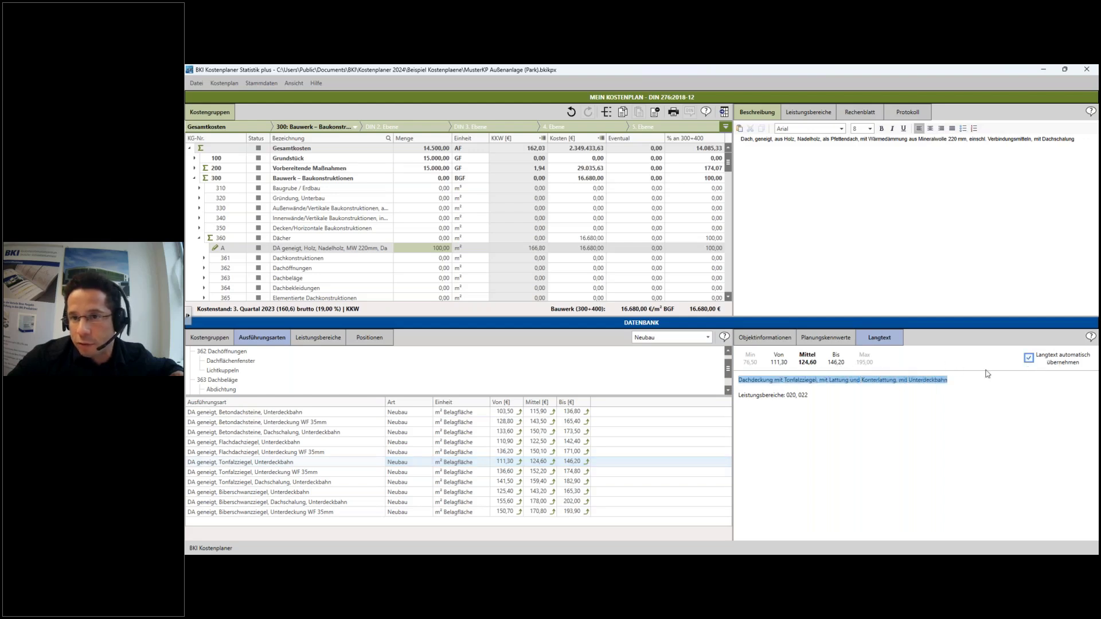
click(586, 461)
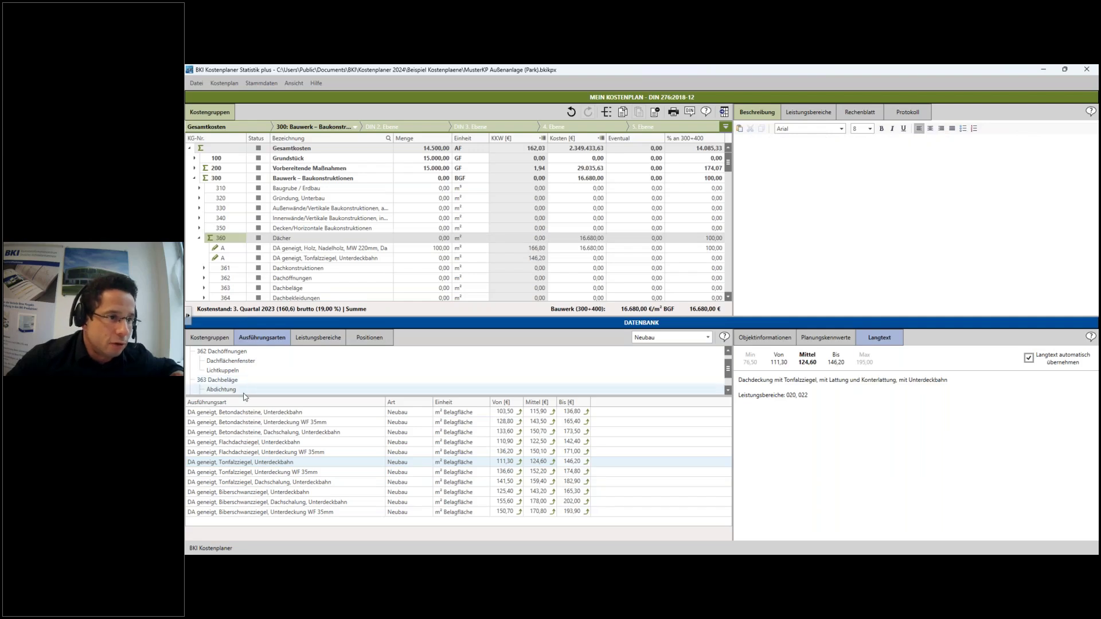
Step: Add DA Bekleidung, geneigt, Gipsplatten 12,5mm, zweilagig from 364 Bekleidung auf Unterkonstruktion to 360 Dächer at its Bis price of 118,10
scroll(243, 404, down, 3)
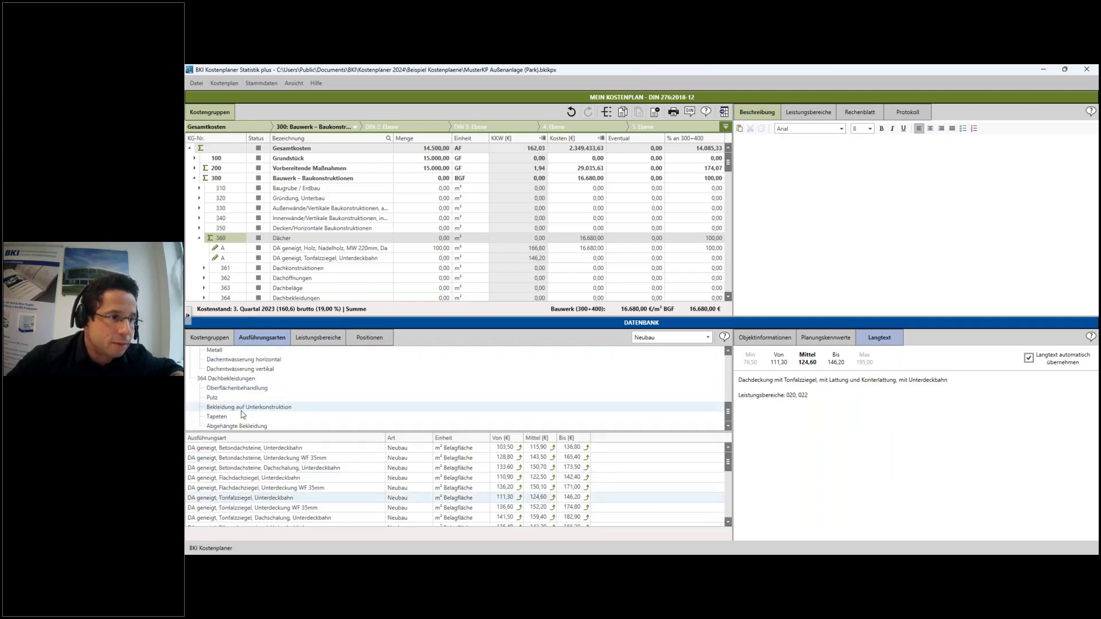
click(252, 407)
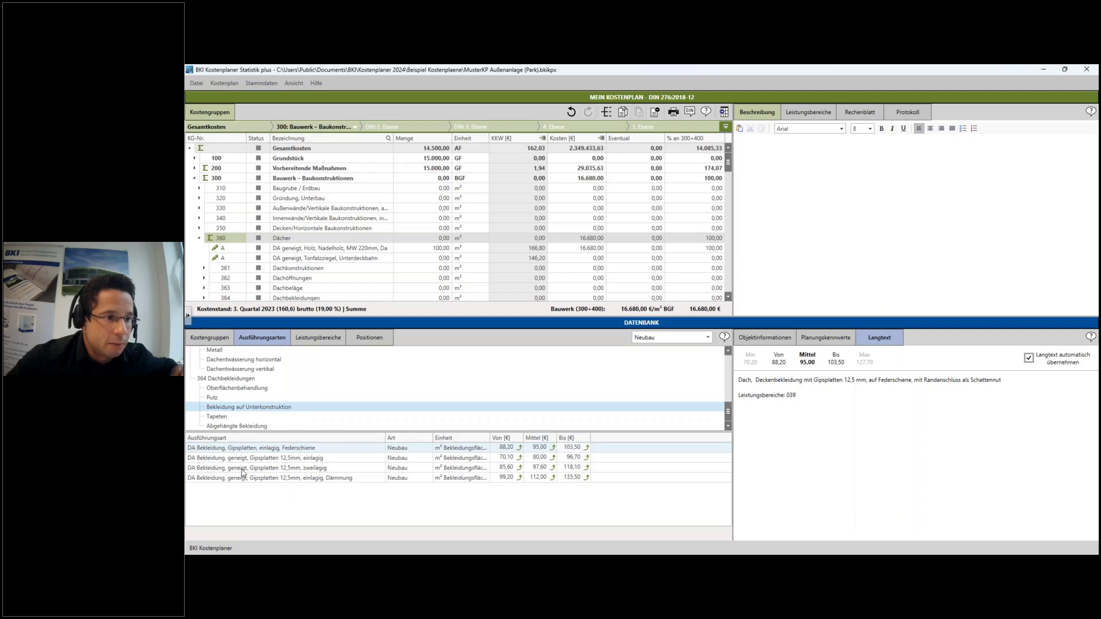
double_click(515, 471)
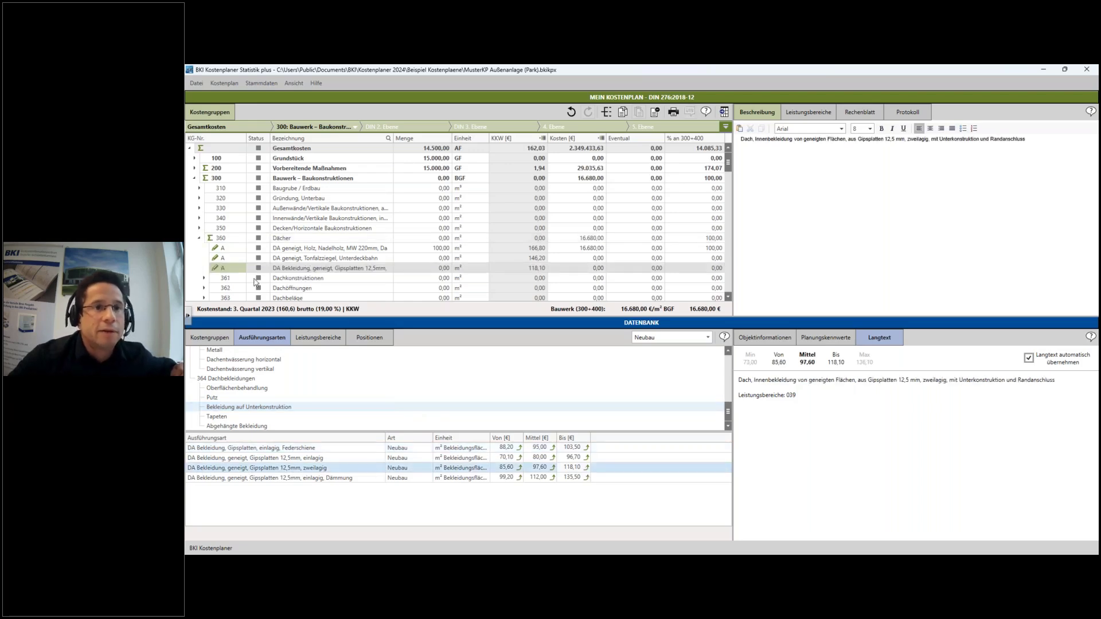
Step: Set the quantities of the new roof entries to 100 m² for the Tonfalzziegel covering and 95 m² for the Gipsplatten cladding
click(442, 258)
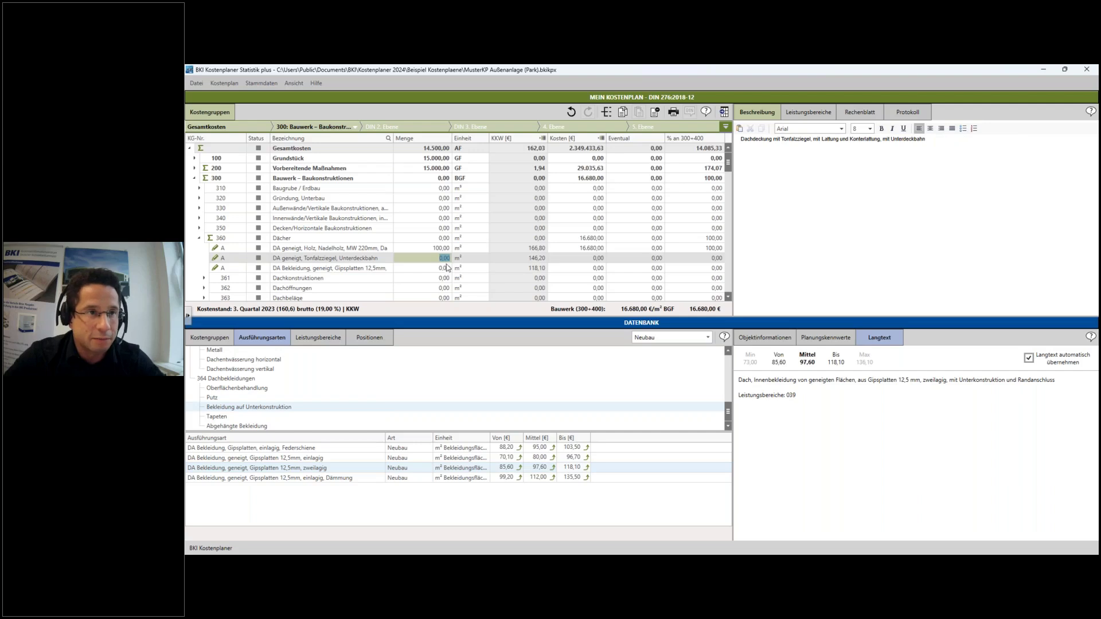
text(100)
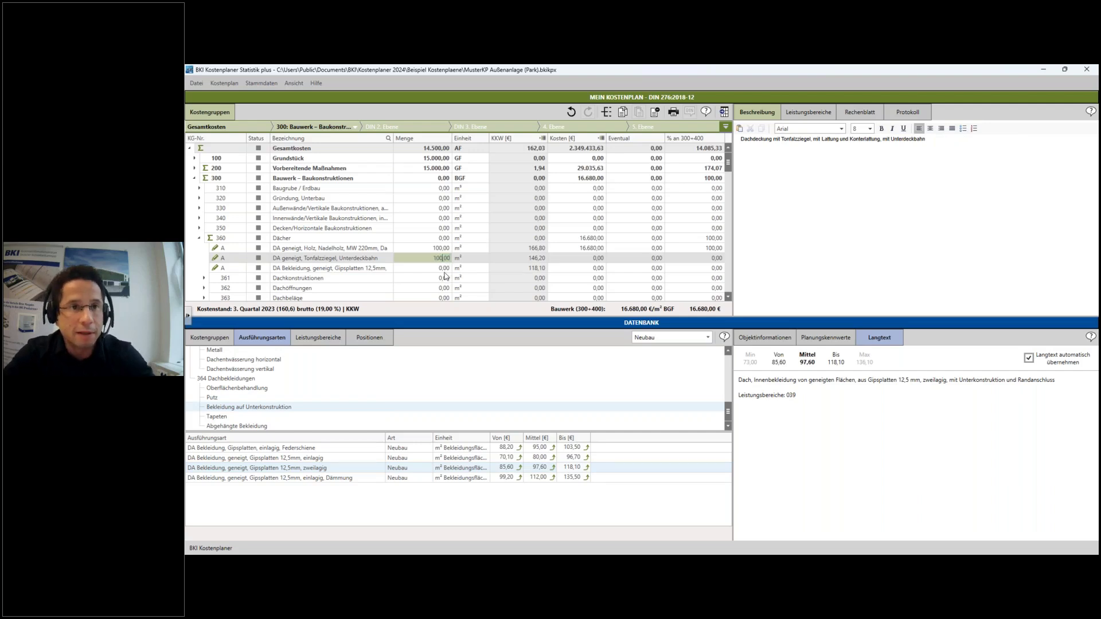
click(444, 269)
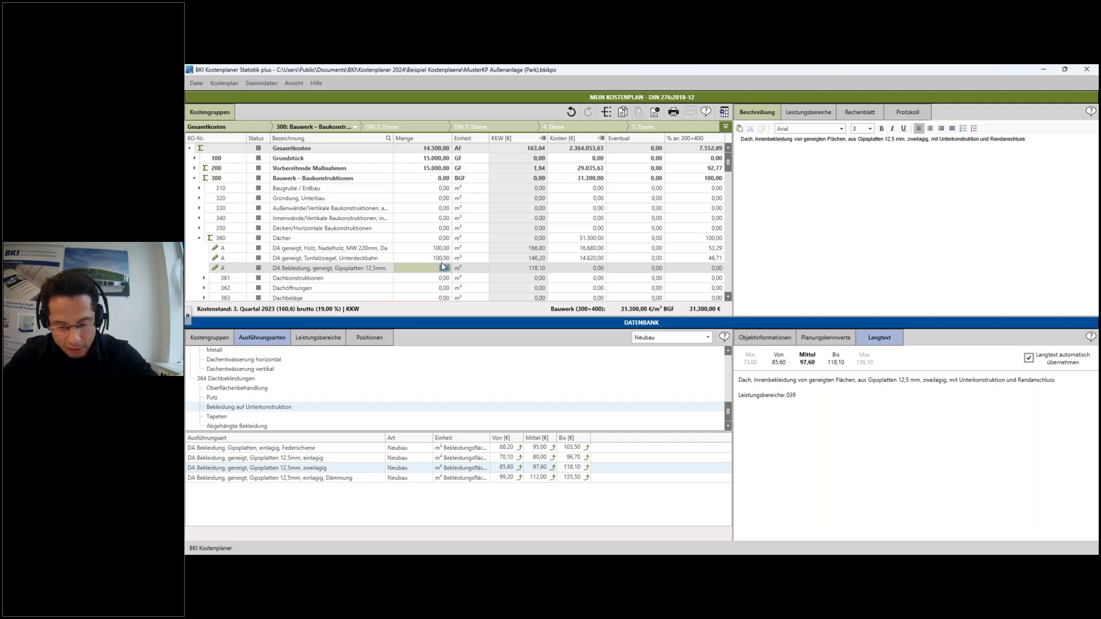
text(100)
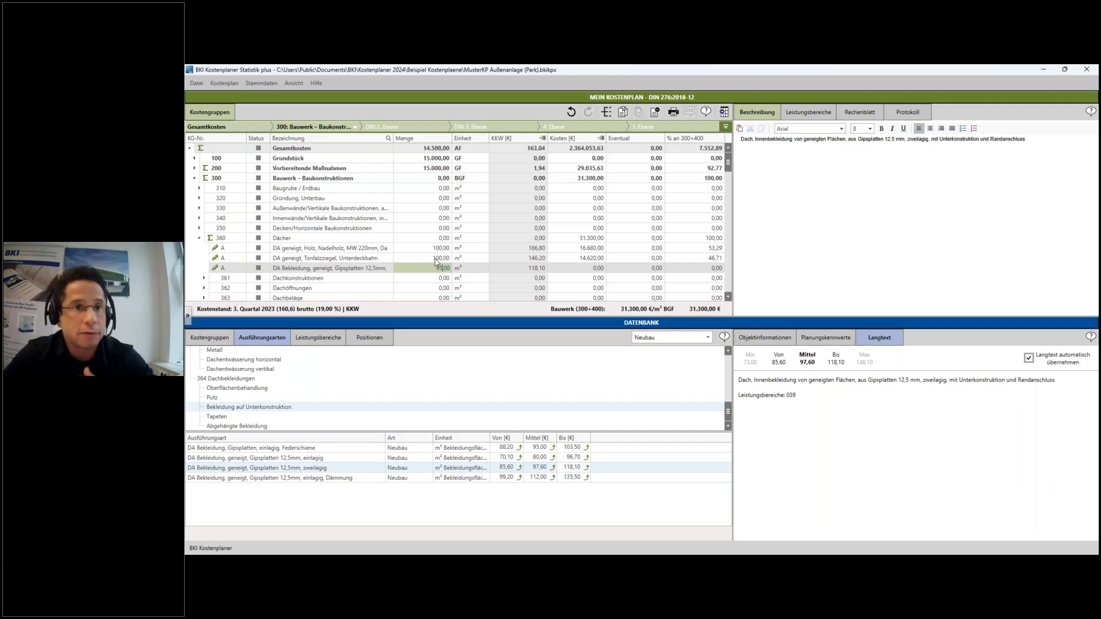
click(416, 258)
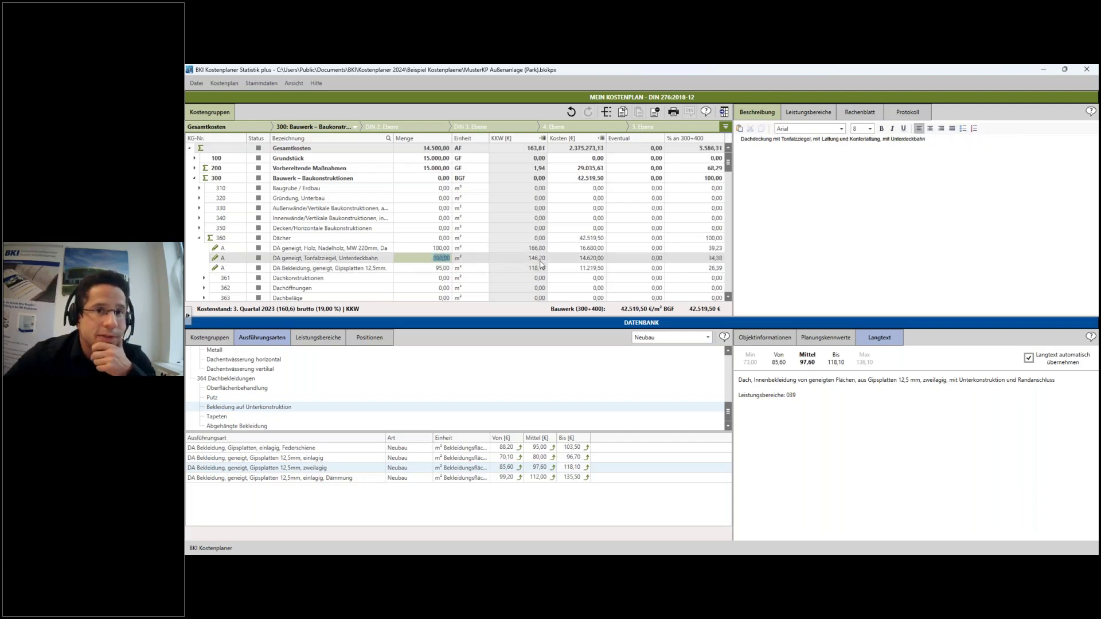
Step: Set the quantity of the cost group 360 Dächer to 100 m²
click(587, 238)
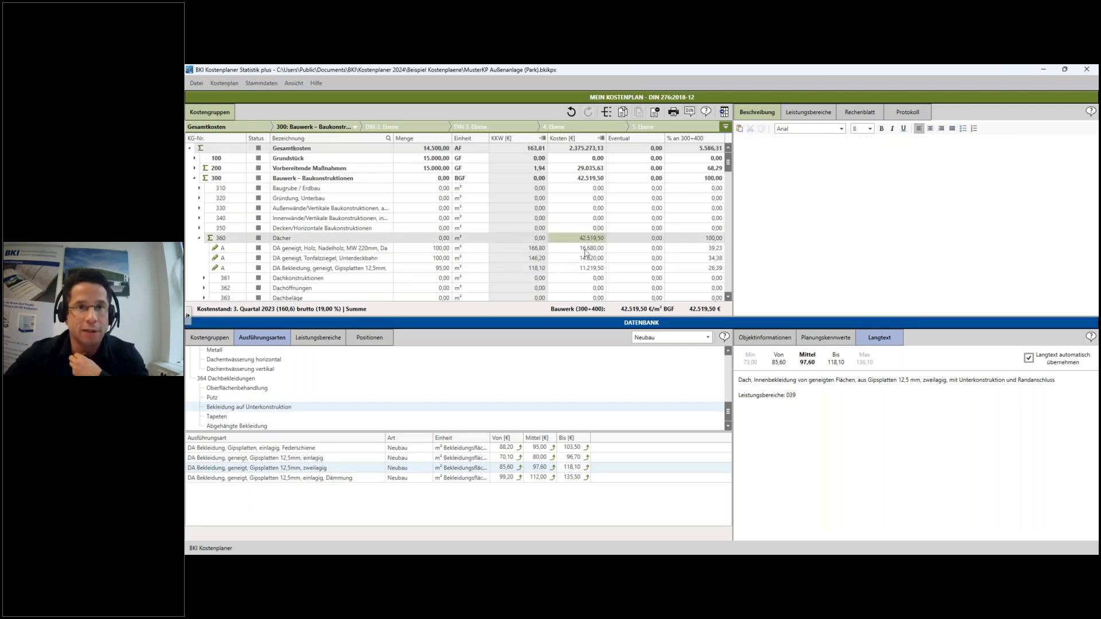
click(441, 239)
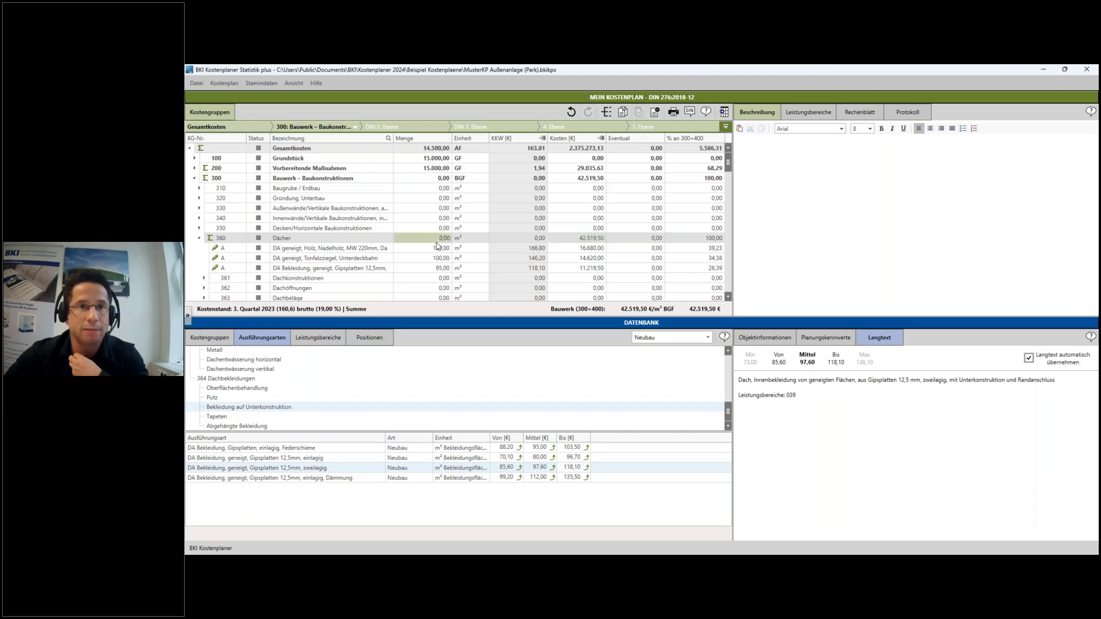
text(100)
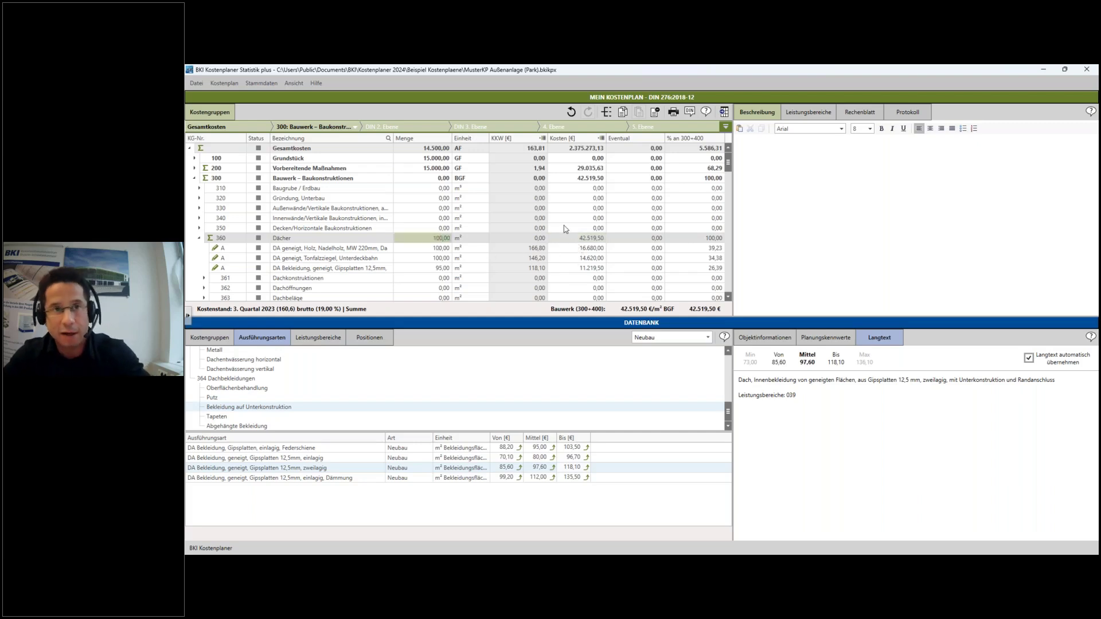
click(555, 283)
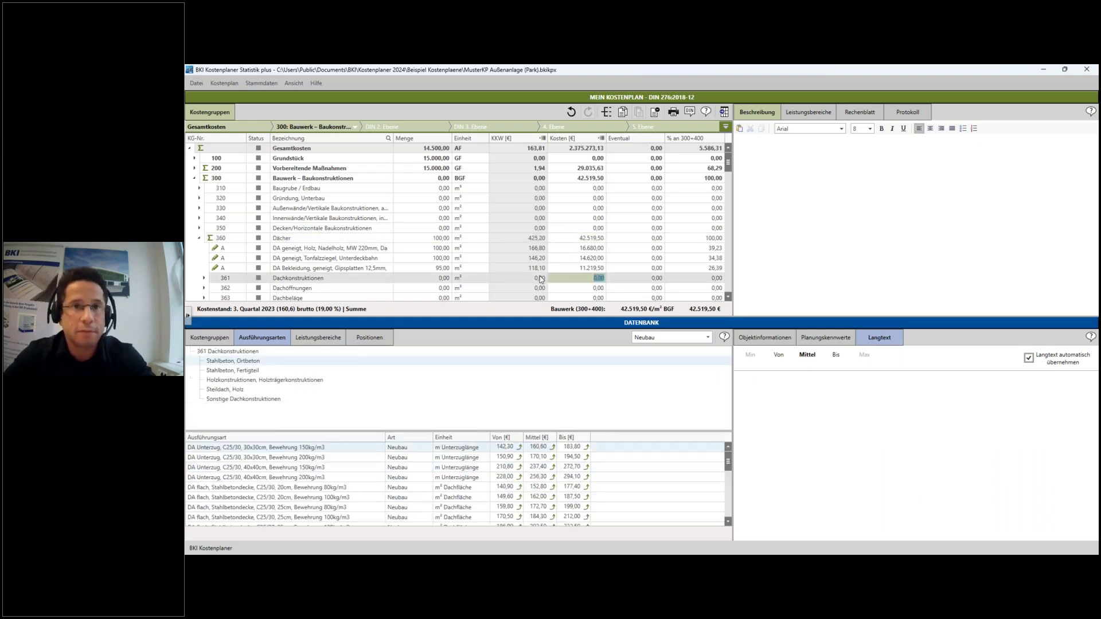
Step: Compare the costs and description texts of the Tonfalzziegel and timber roof entries under 360 Dächer
click(585, 258)
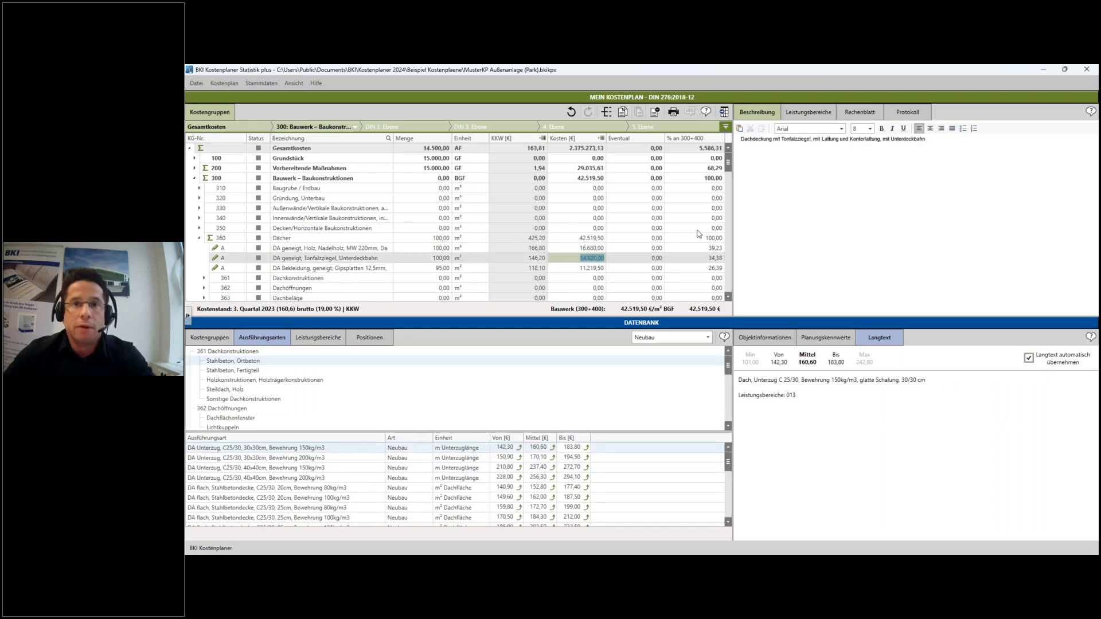
click(592, 249)
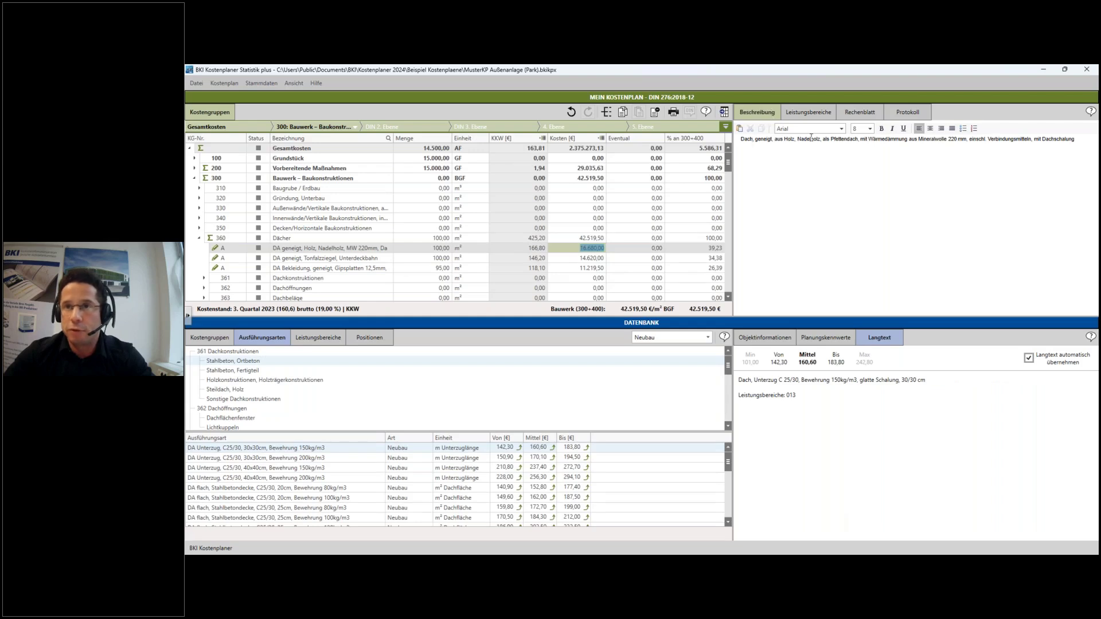
click(583, 259)
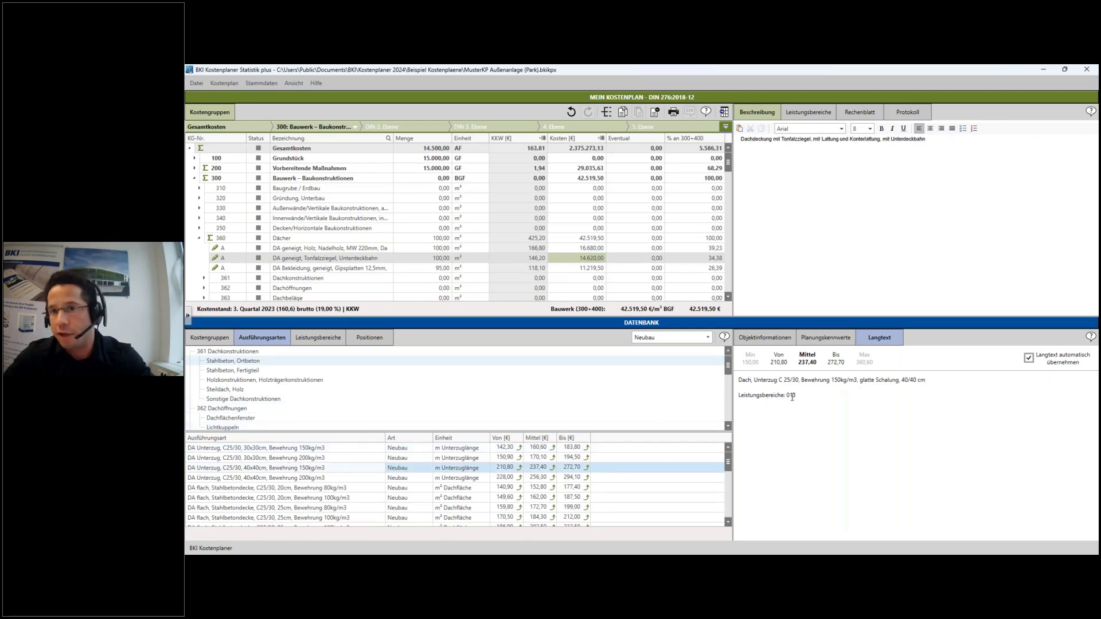
Step: Examine the Leistungsbereiche assigned to the timber roof entry and the Anteil values of those for the Tonfalzziegel entry
double_click(330, 248)
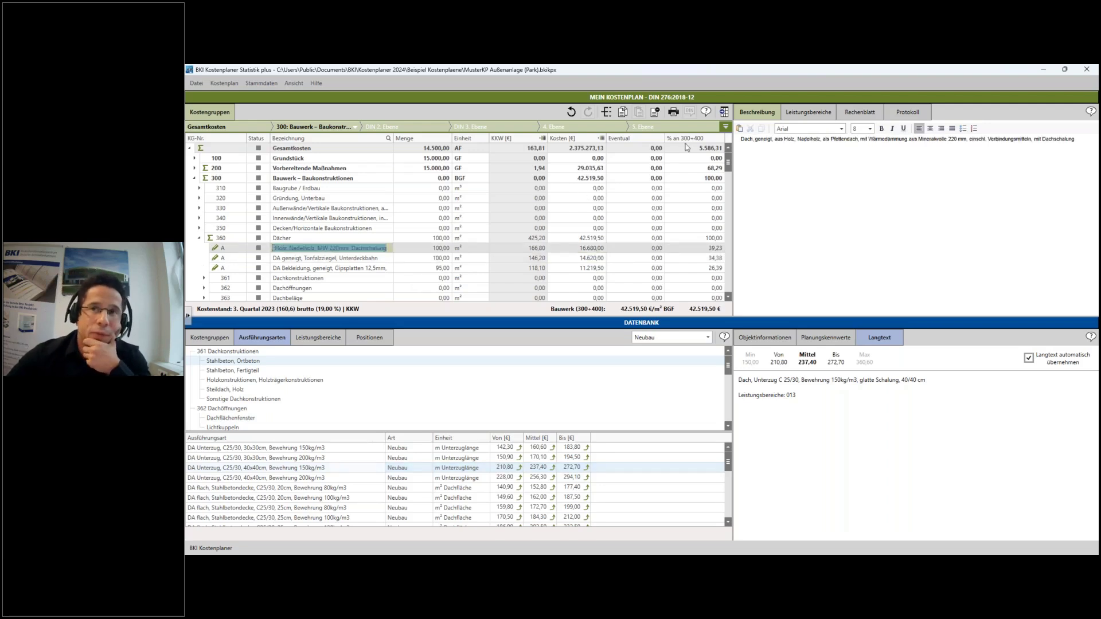
click(807, 112)
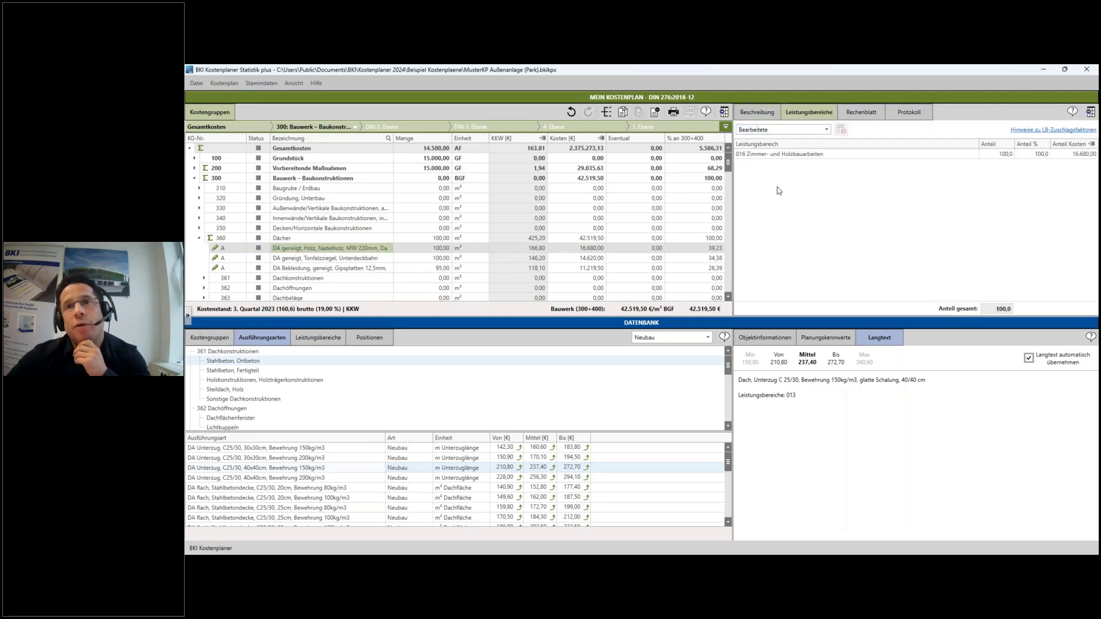
click(344, 259)
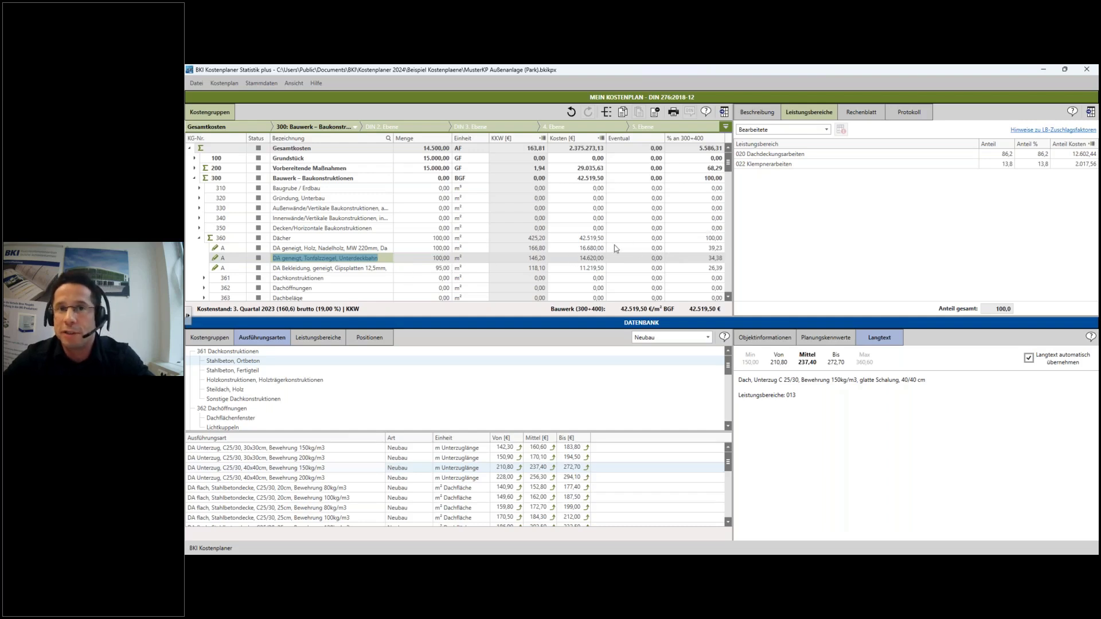
click(1008, 159)
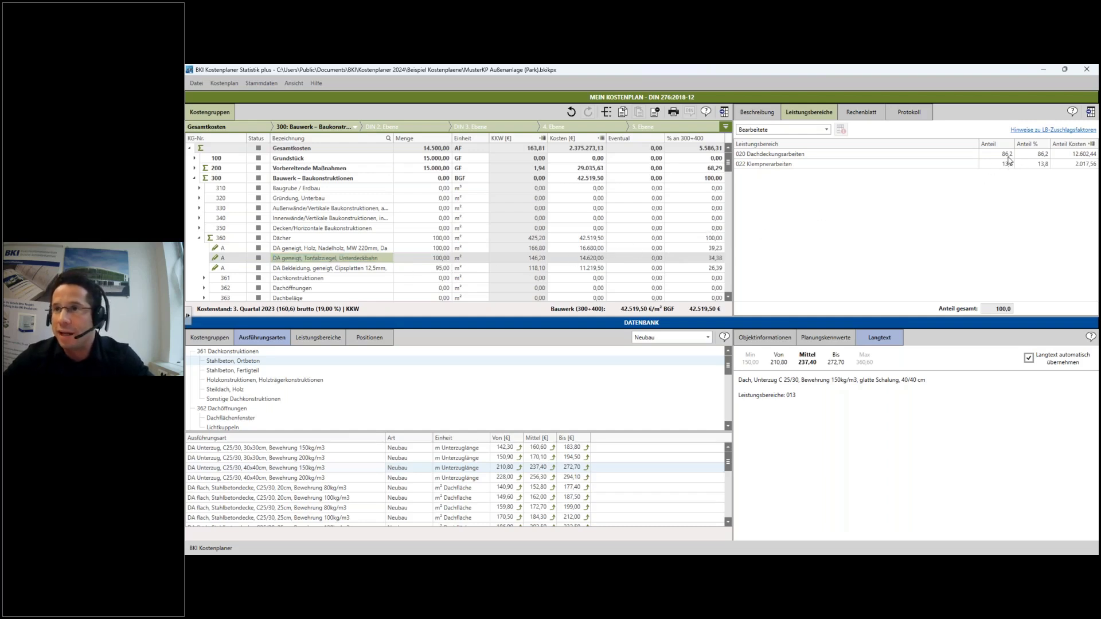
click(1008, 164)
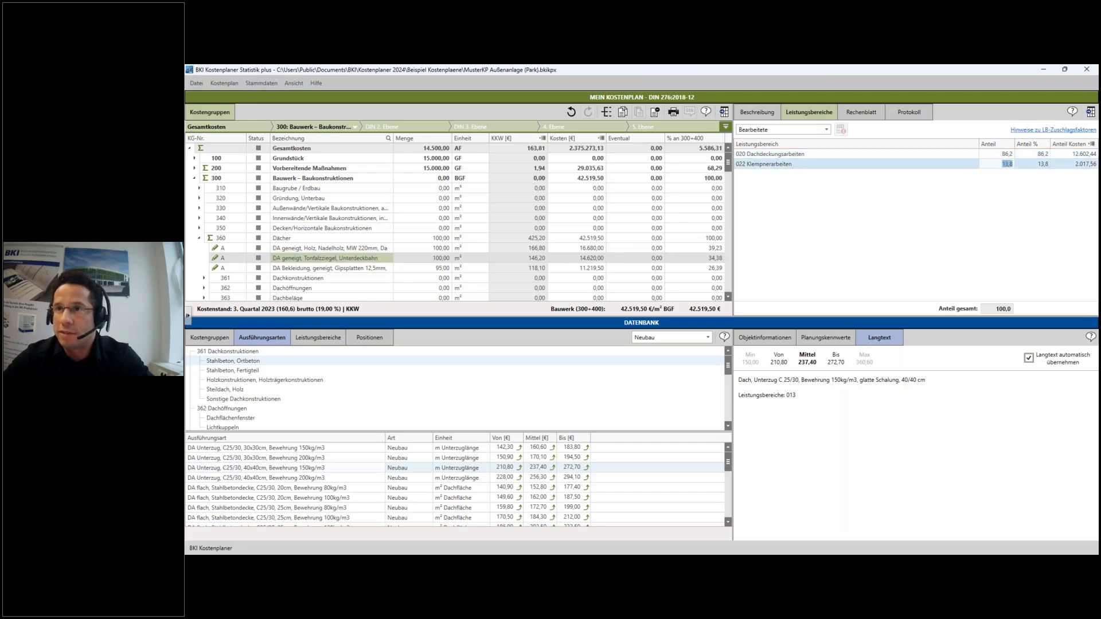
click(1005, 155)
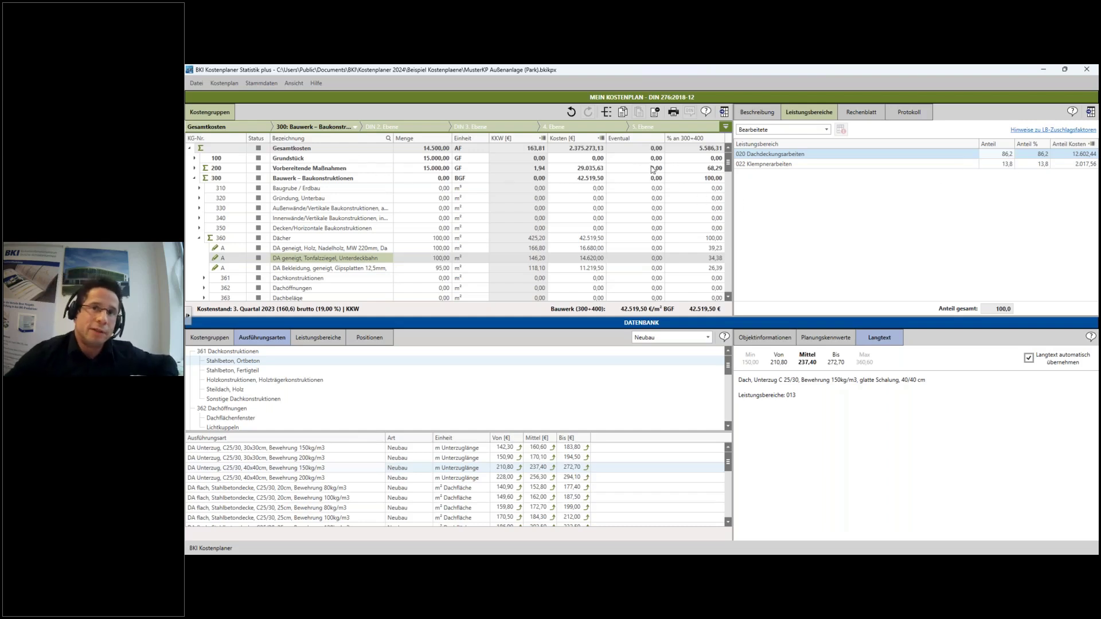
Step: Preview the LB-Kostenanschlag print formats up to the BKI Übersicht nach Leistungsbereichen, and close the preview and print format selection
click(673, 113)
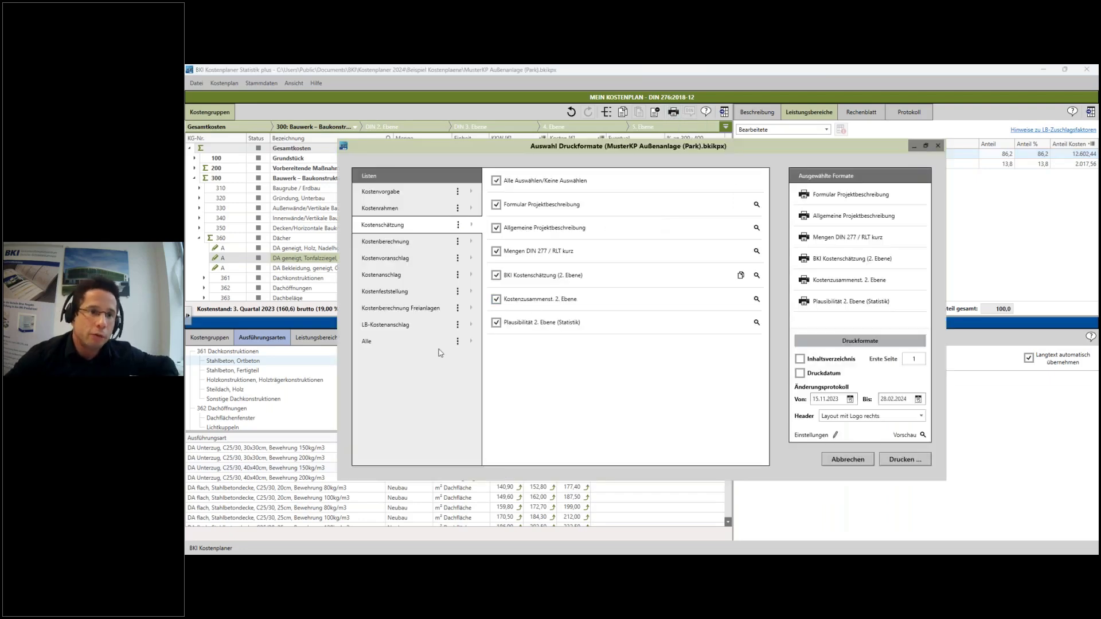
click(390, 328)
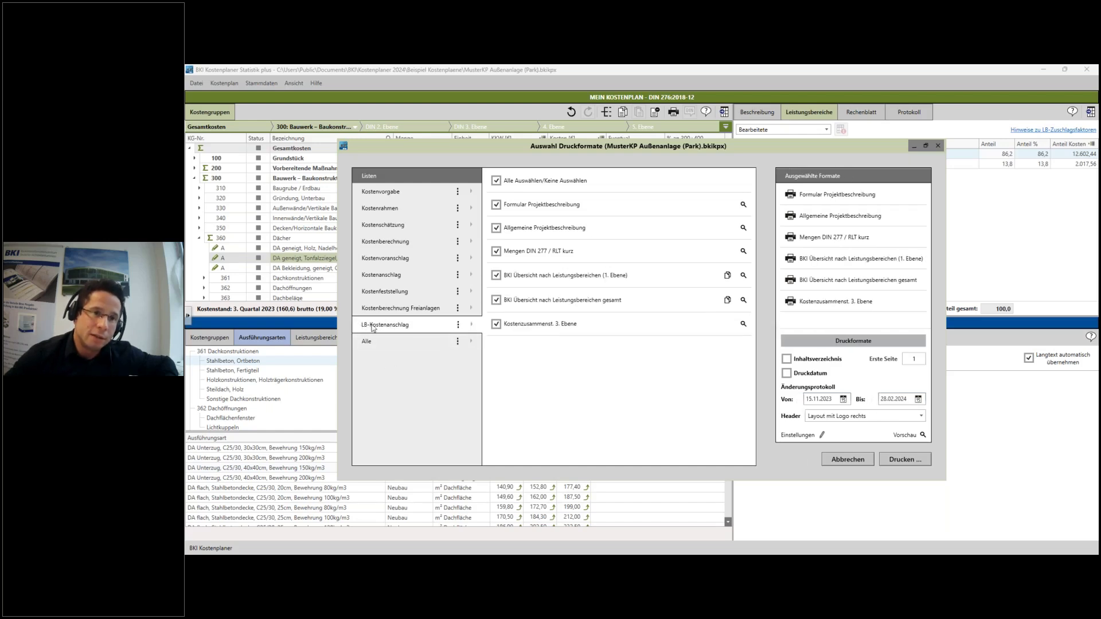
click(912, 437)
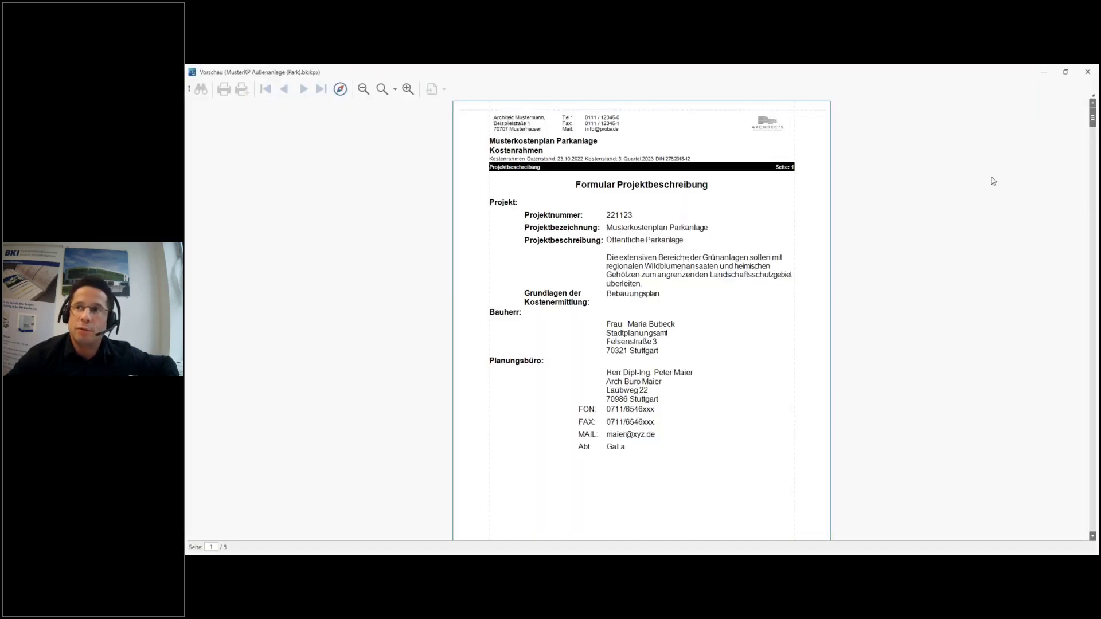
scroll(694, 280, down, 3)
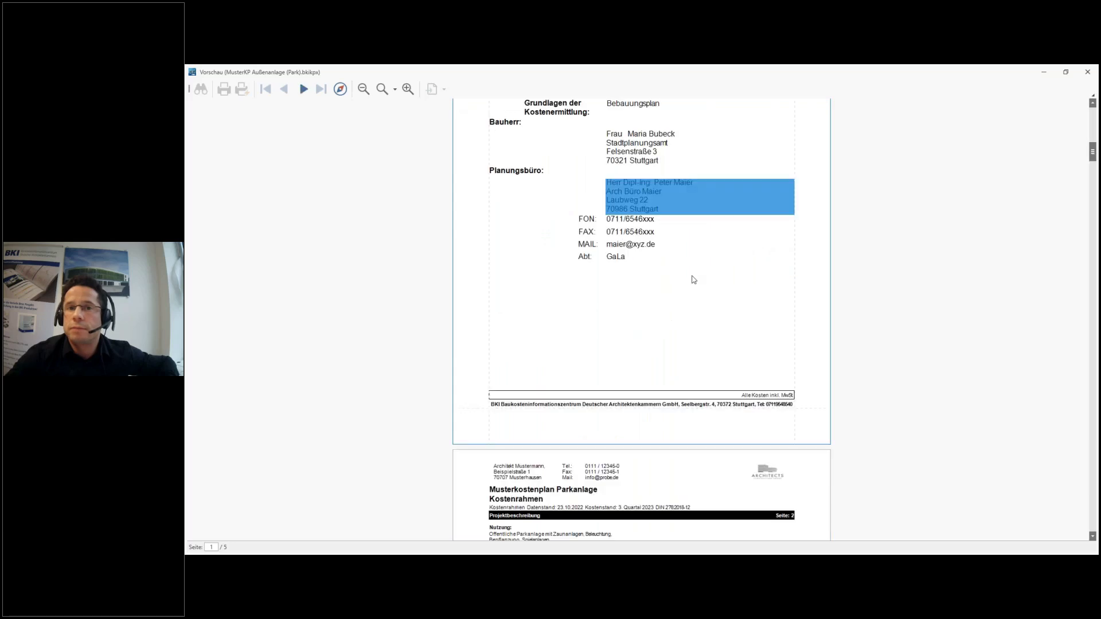
scroll(660, 287, down, 10)
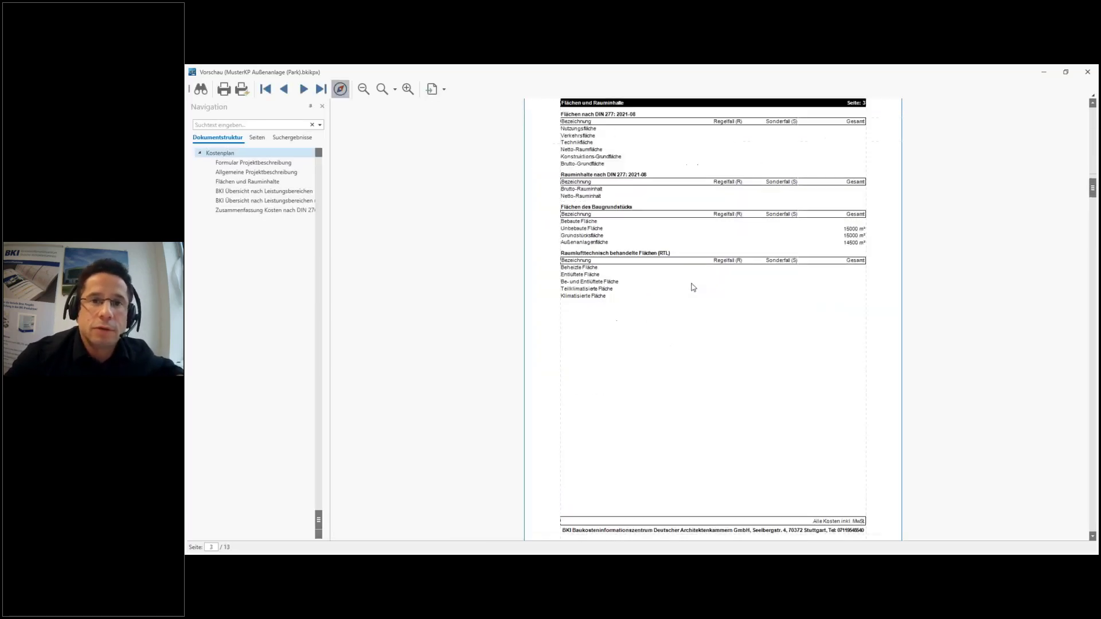
scroll(693, 287, down, 8)
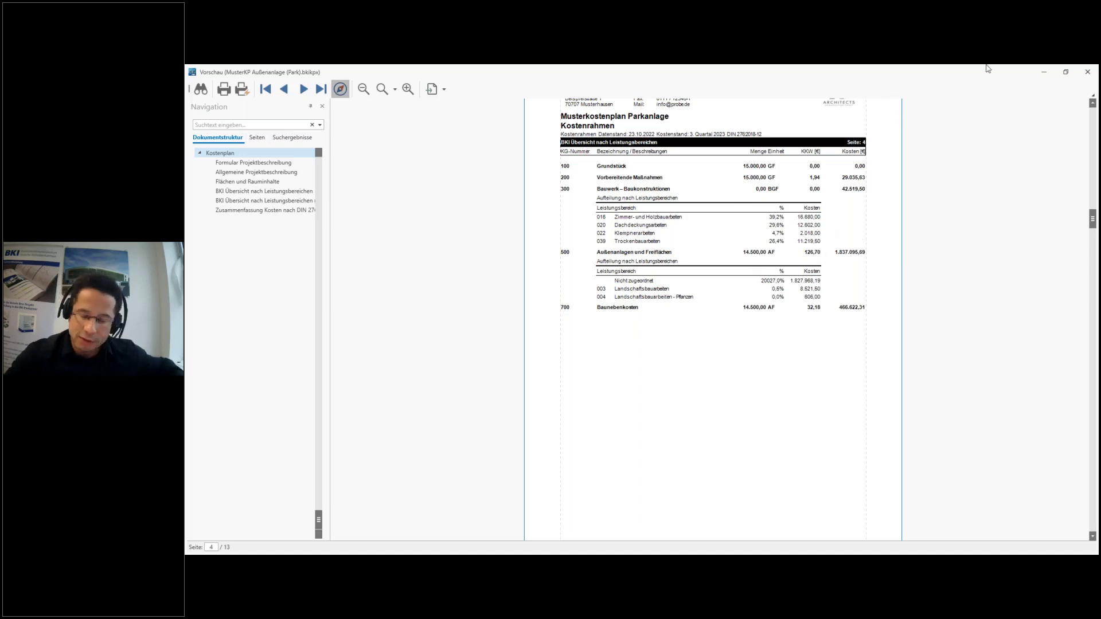
click(1090, 75)
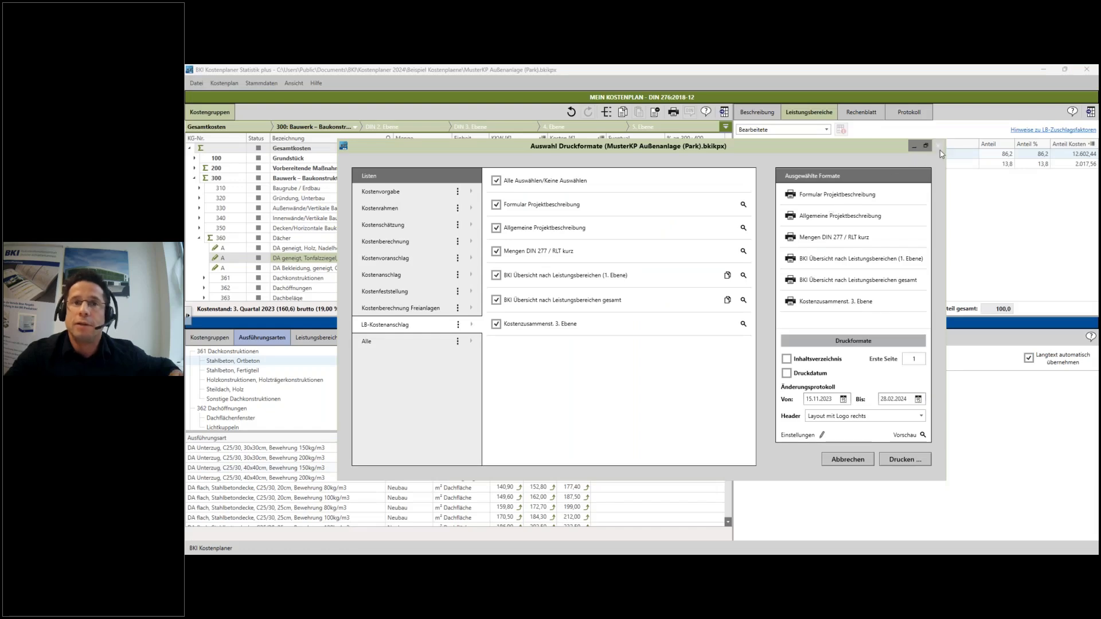
click(938, 146)
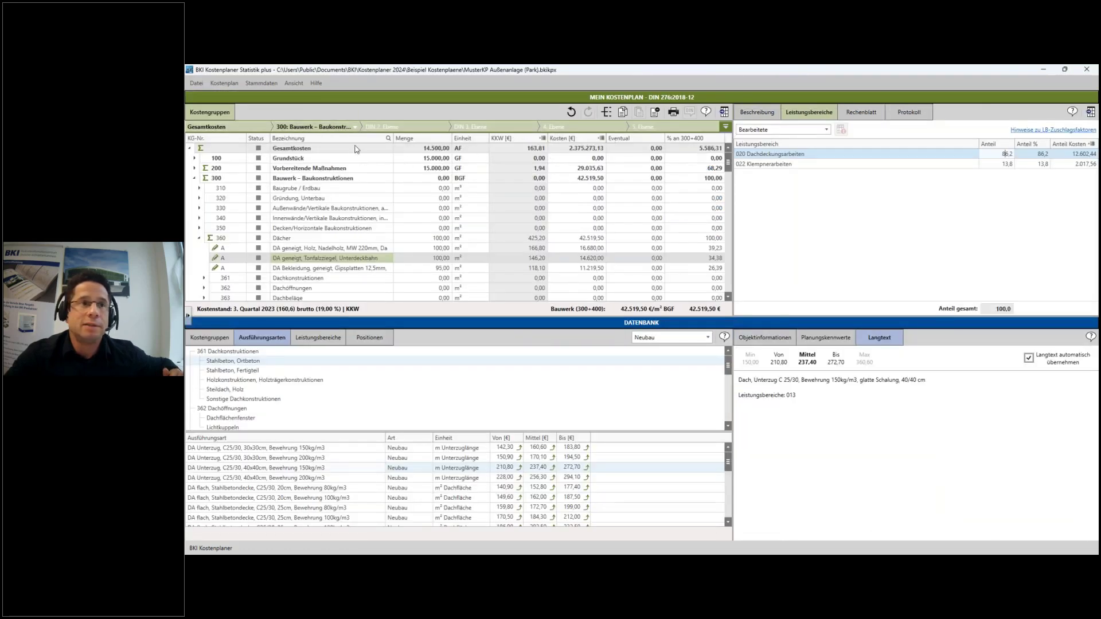
Step: Activate the LB-Zuschlagsfaktoren for the Leistungsbereiche of the Gesamtkosten
click(319, 150)
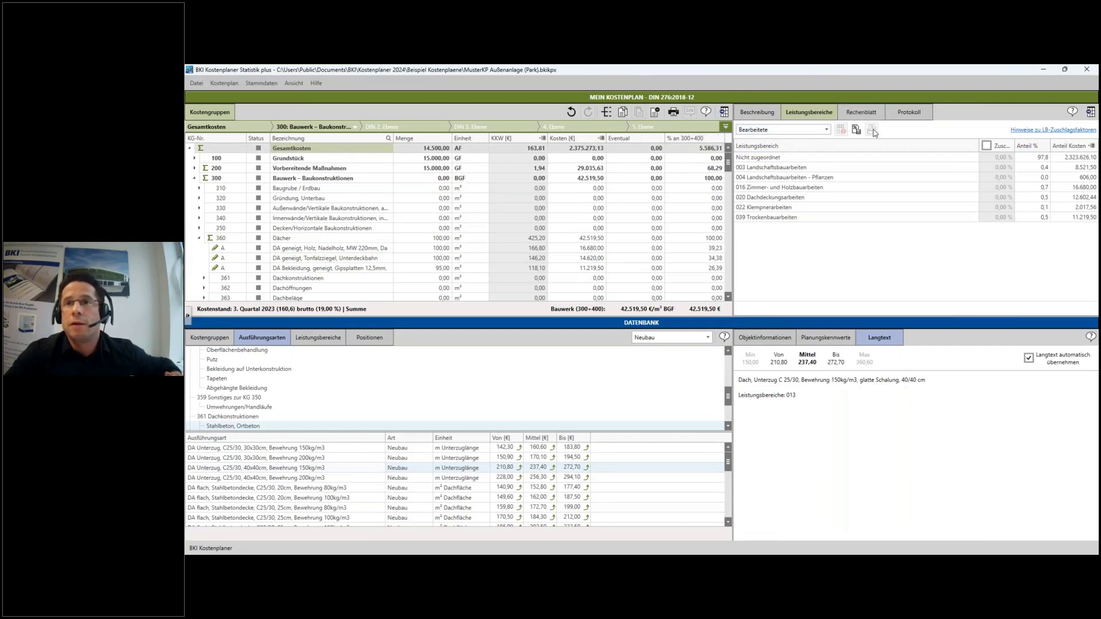
click(987, 146)
click(666, 332)
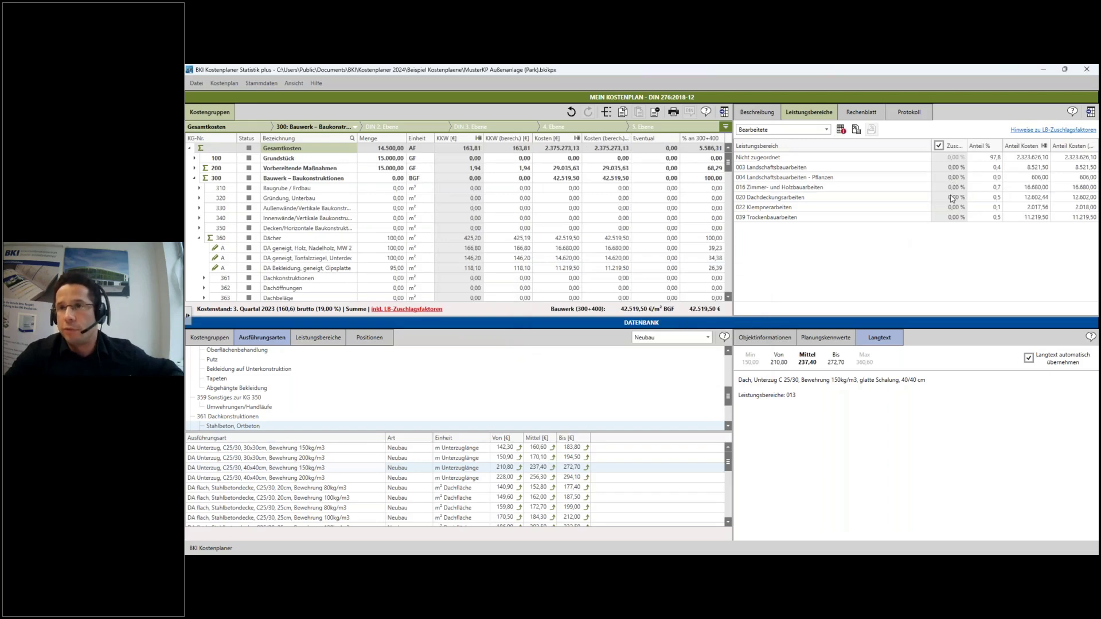
Step: Set the Zuschlagsfaktor of Leistungsbereich 020 Dachdeckungsarbeiten to 10 % and deactivate the LB-Zuschlagsfaktoren
click(952, 198)
text(10)
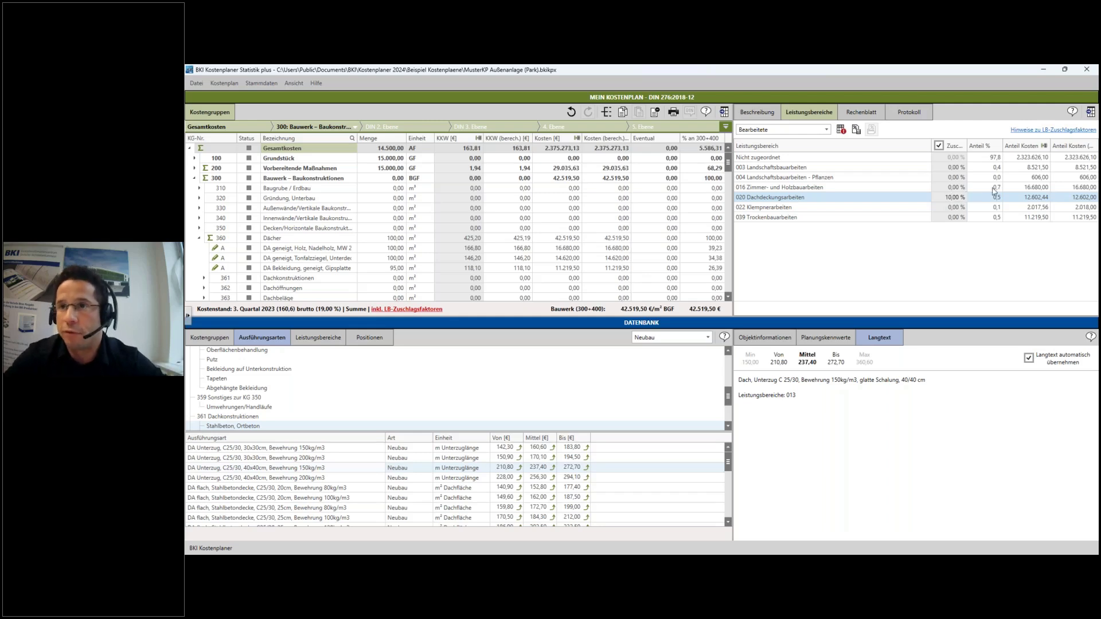
click(951, 188)
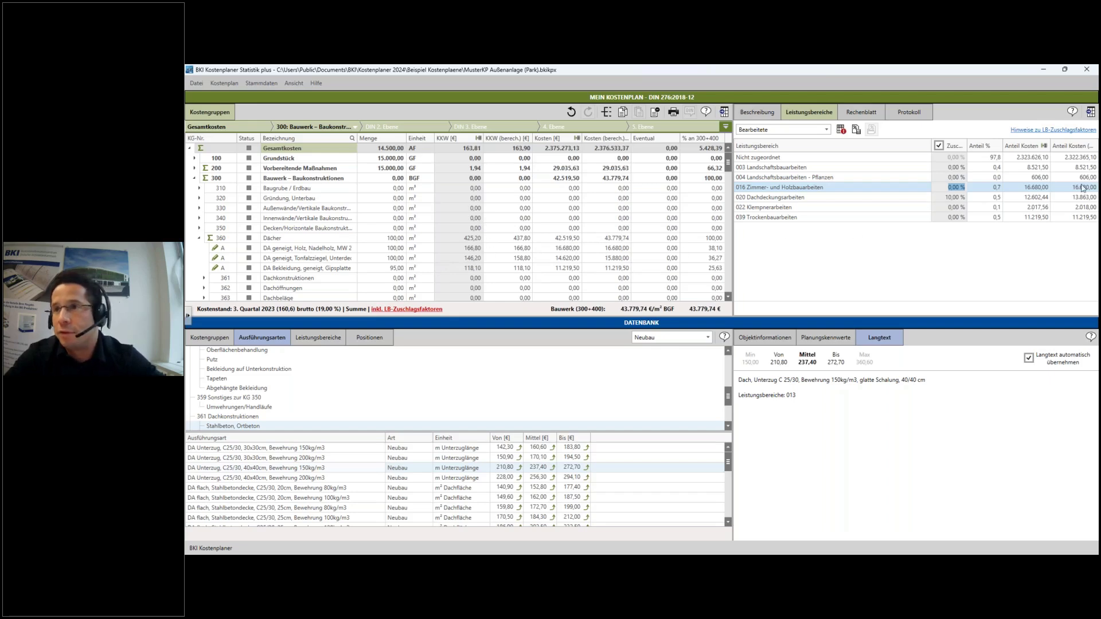
click(961, 201)
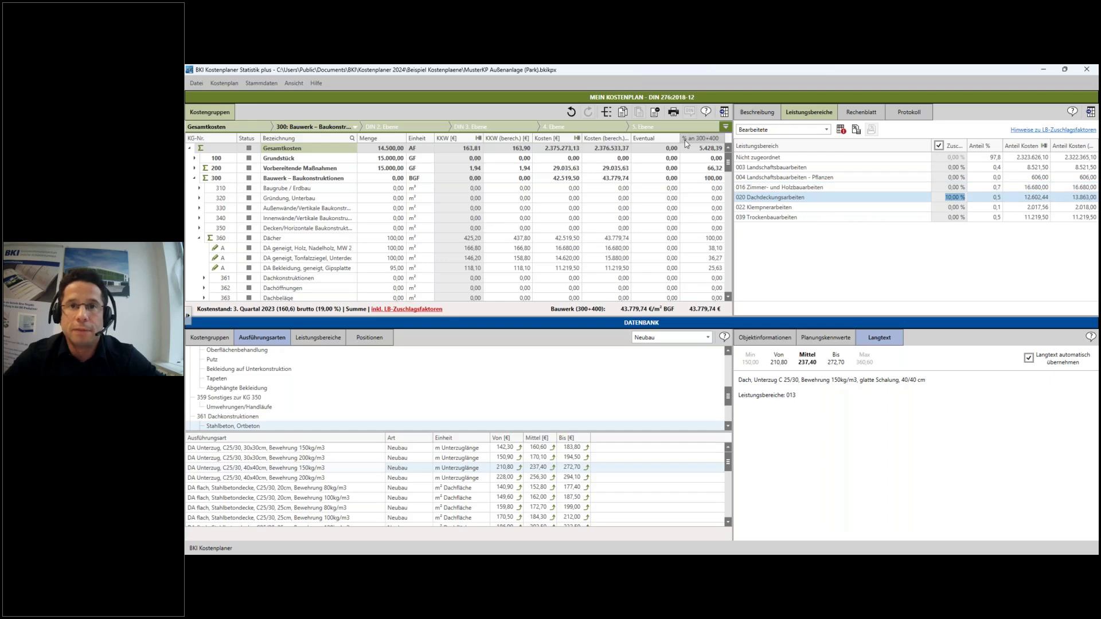
click(938, 144)
click(671, 325)
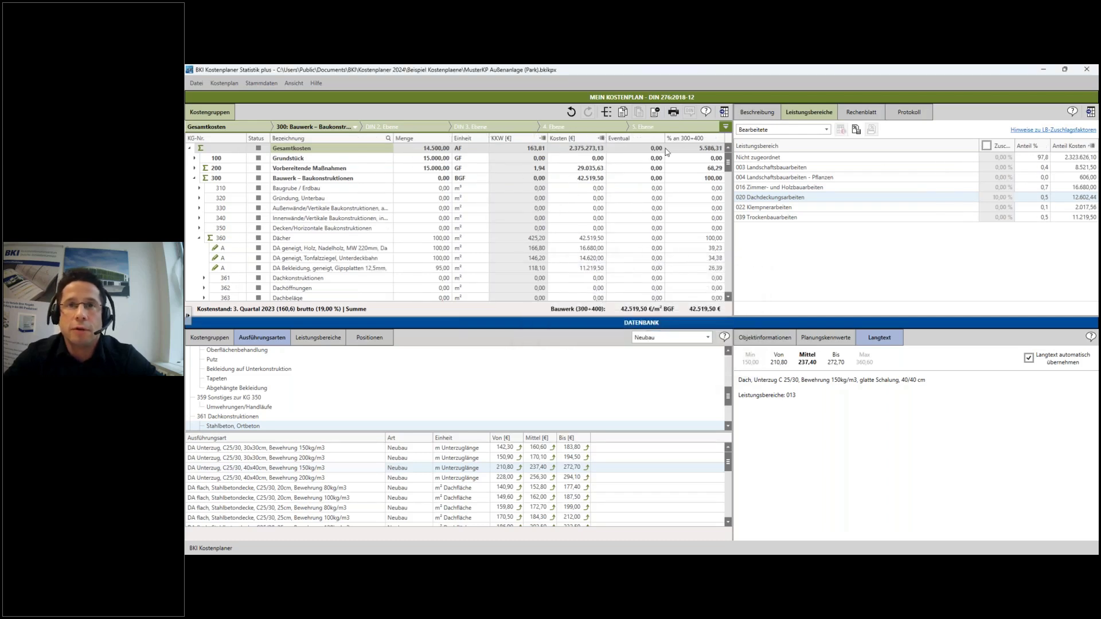
Step: Preview the print formats of the Kostenschätzung list, examine the pages up to the Zusammenfassung Kosten nach DIN 276, and close the preview
click(674, 112)
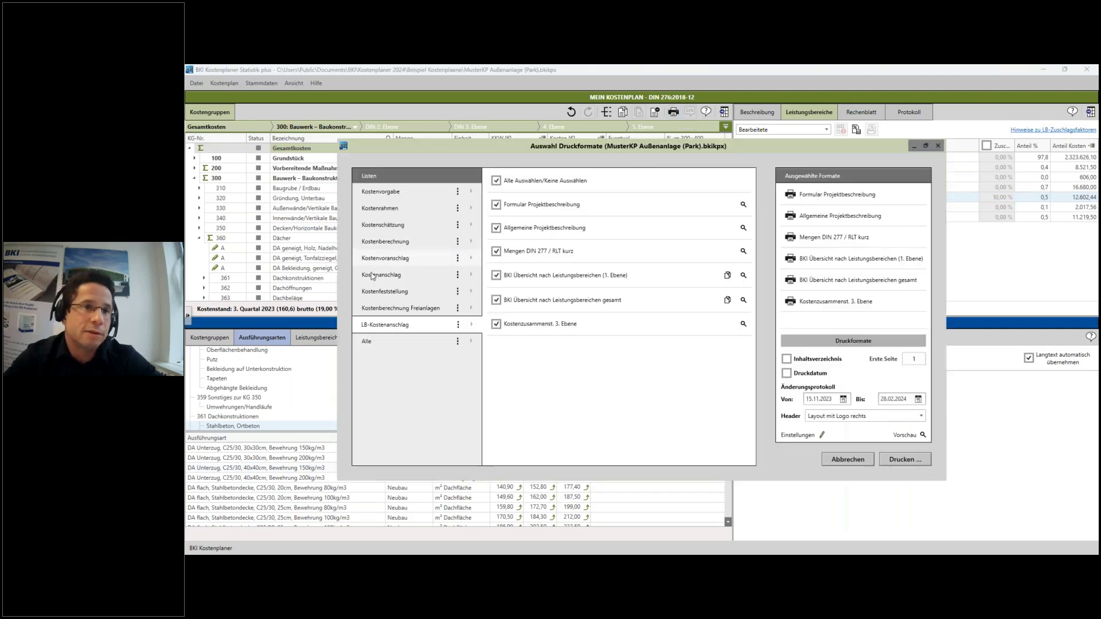
click(396, 223)
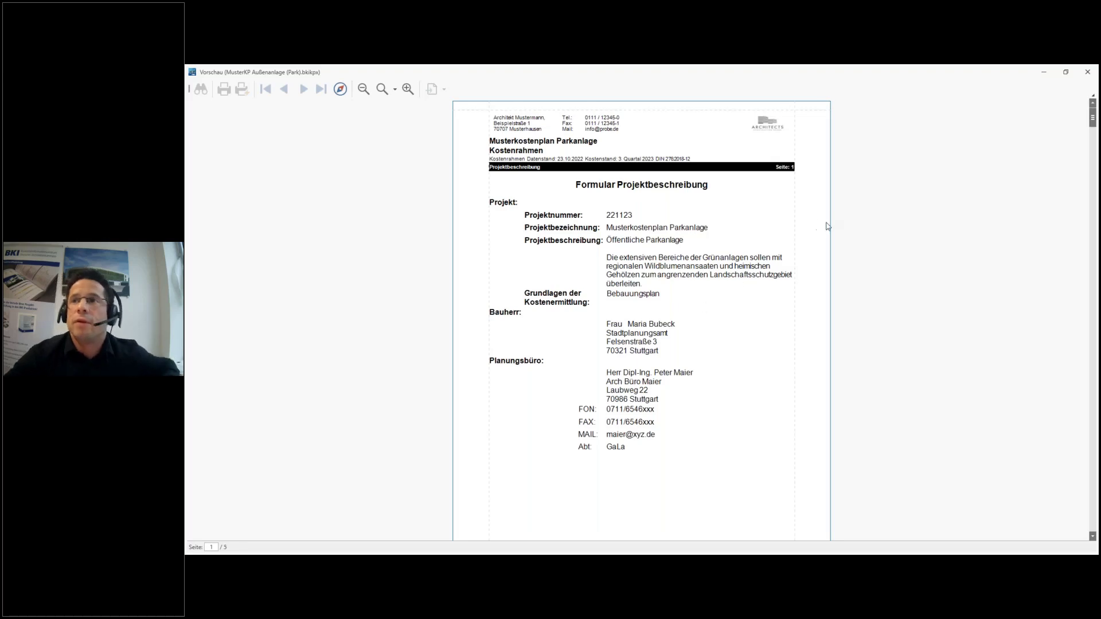
scroll(934, 187, down, 3)
scroll(1072, 275, down, 15)
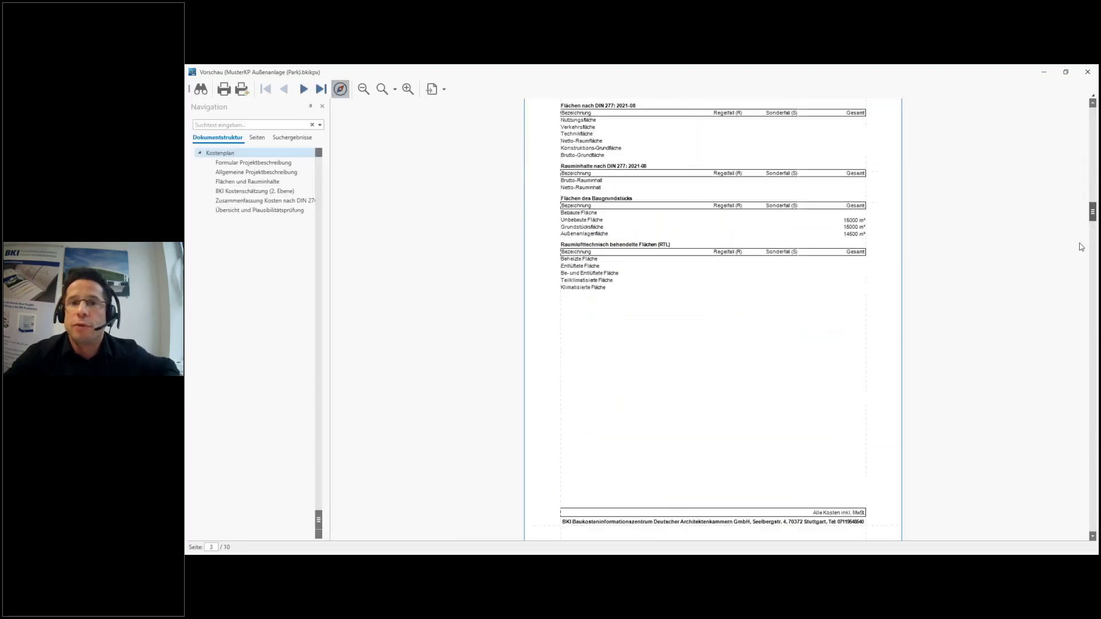
scroll(1072, 287, up, 5)
scroll(1075, 264, down, 4)
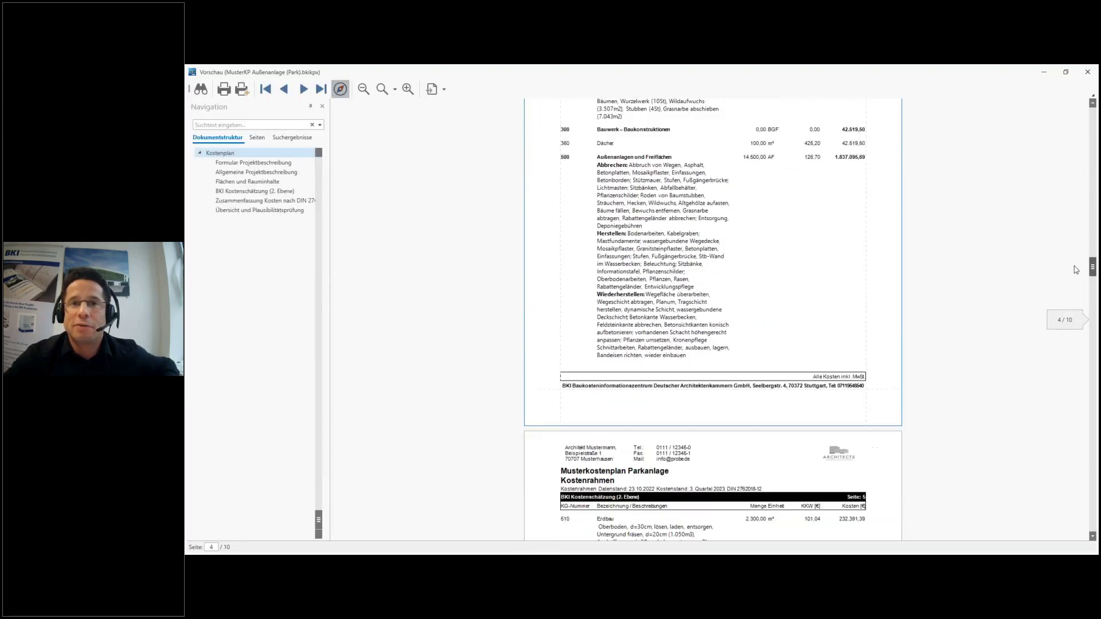
scroll(1074, 298, down, 12)
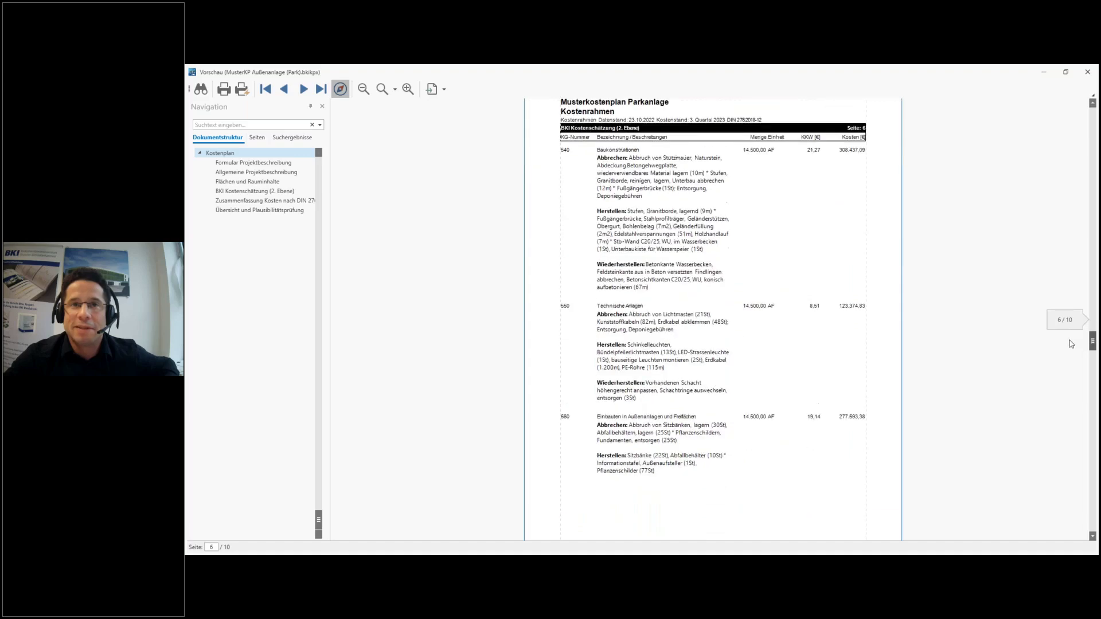
scroll(1073, 321, up, 8)
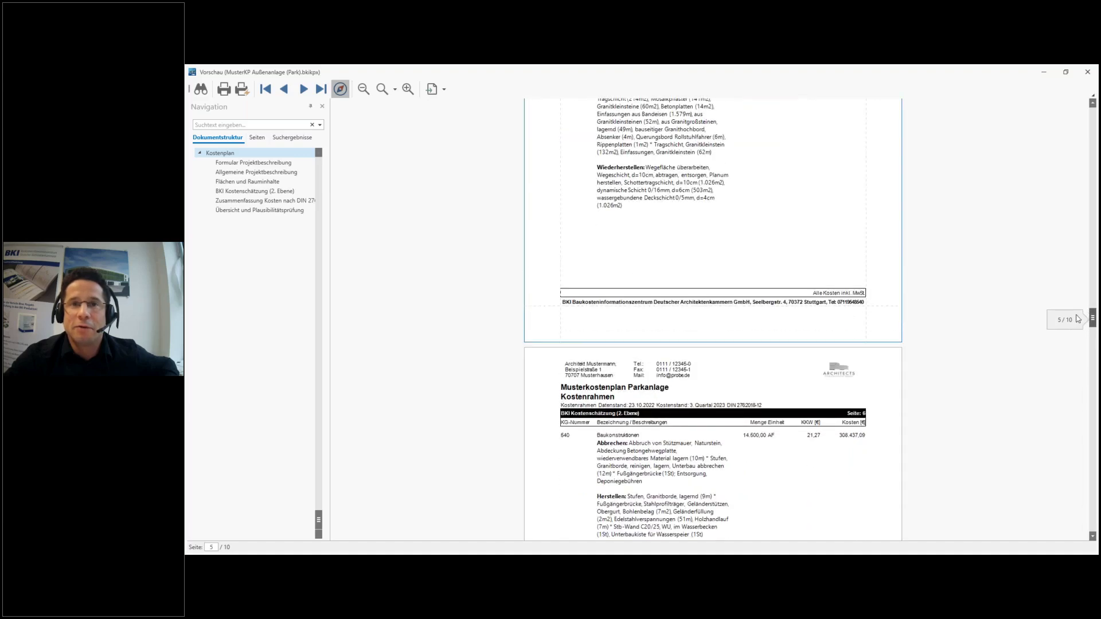
scroll(1076, 321, down, 14)
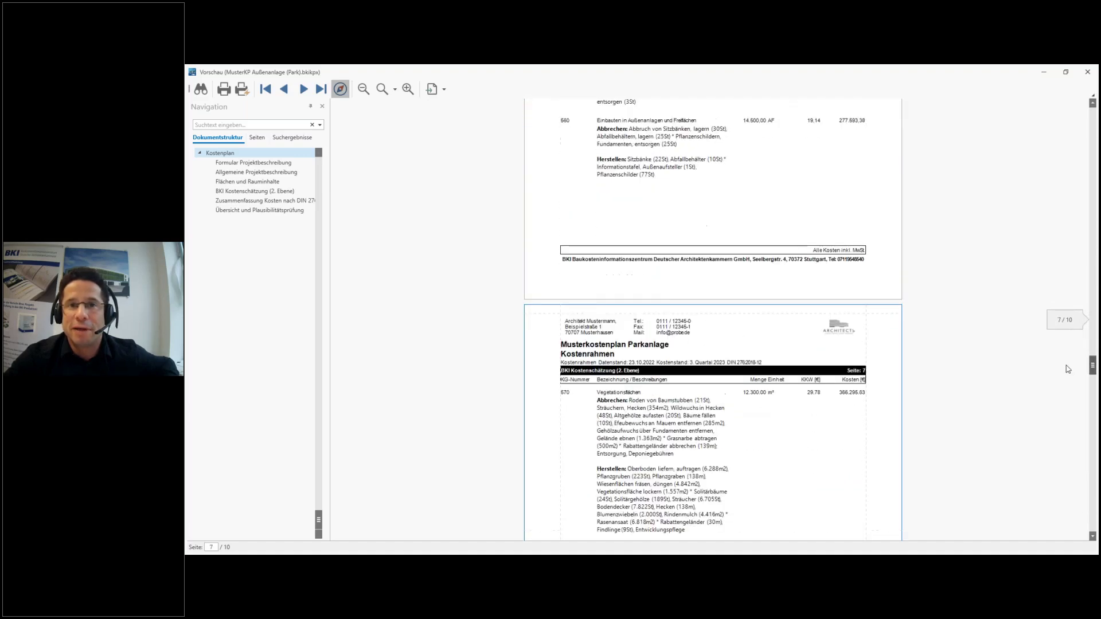
scroll(1065, 389, down, 3)
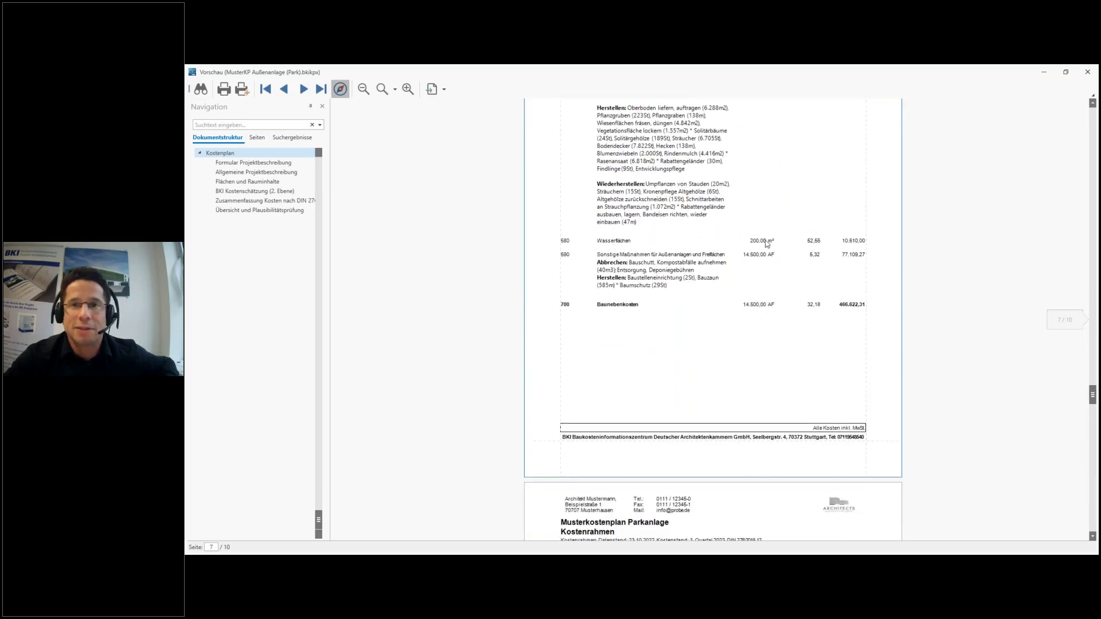
scroll(792, 253, down, 3)
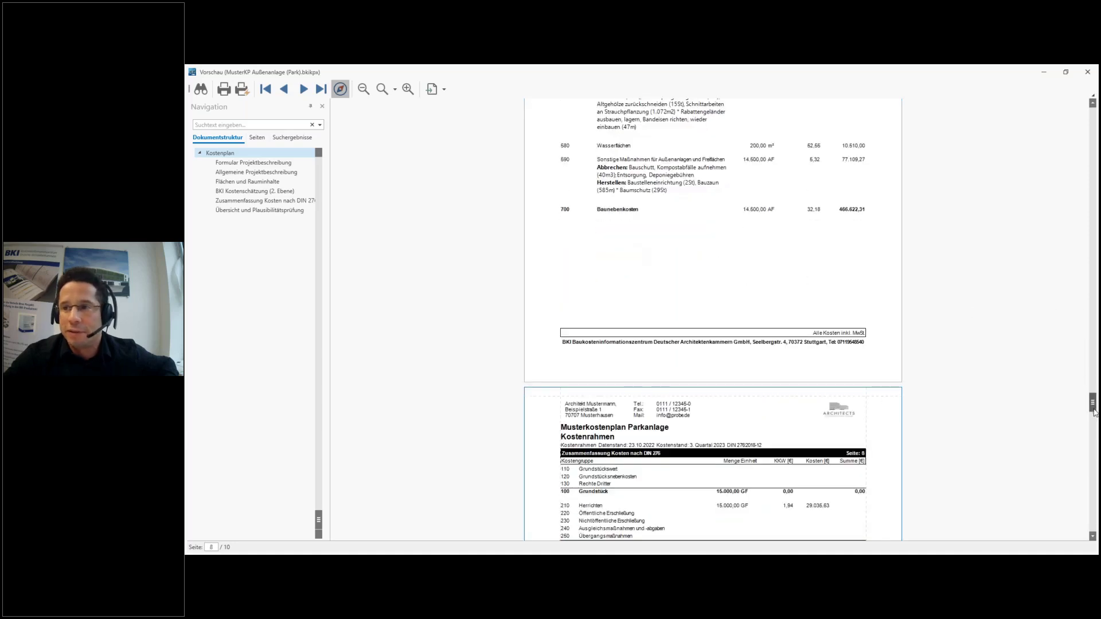
drag(1093, 403, 1086, 78)
click(1086, 77)
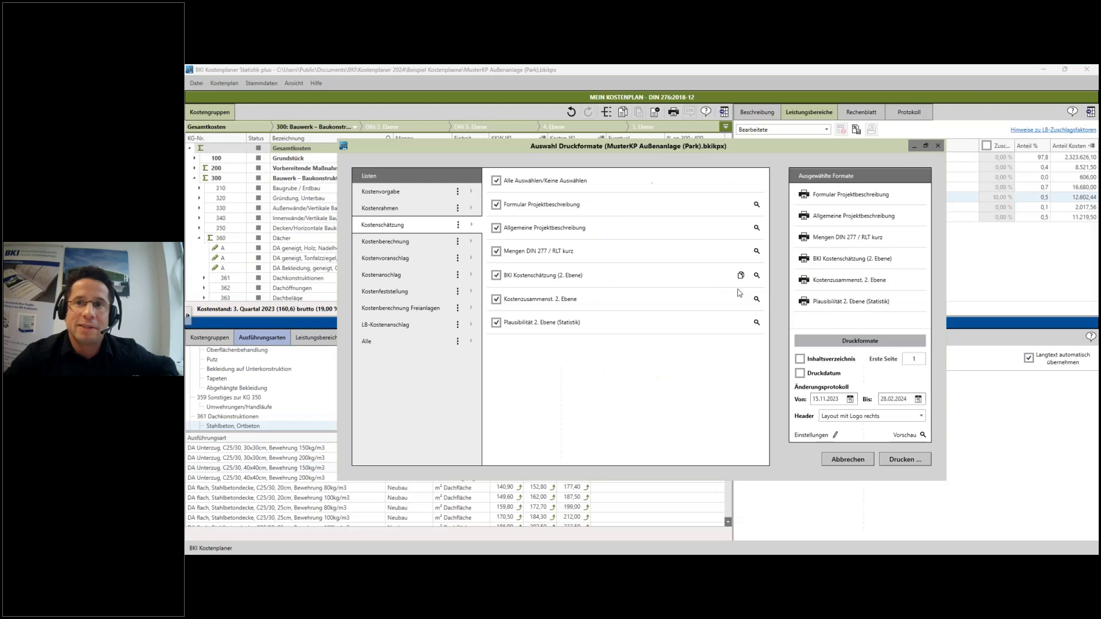
Step: Create a copy of the BKI Kostenschätzung (2. Ebene) print format with Alternativen drucken and Summe oben enabled
click(741, 276)
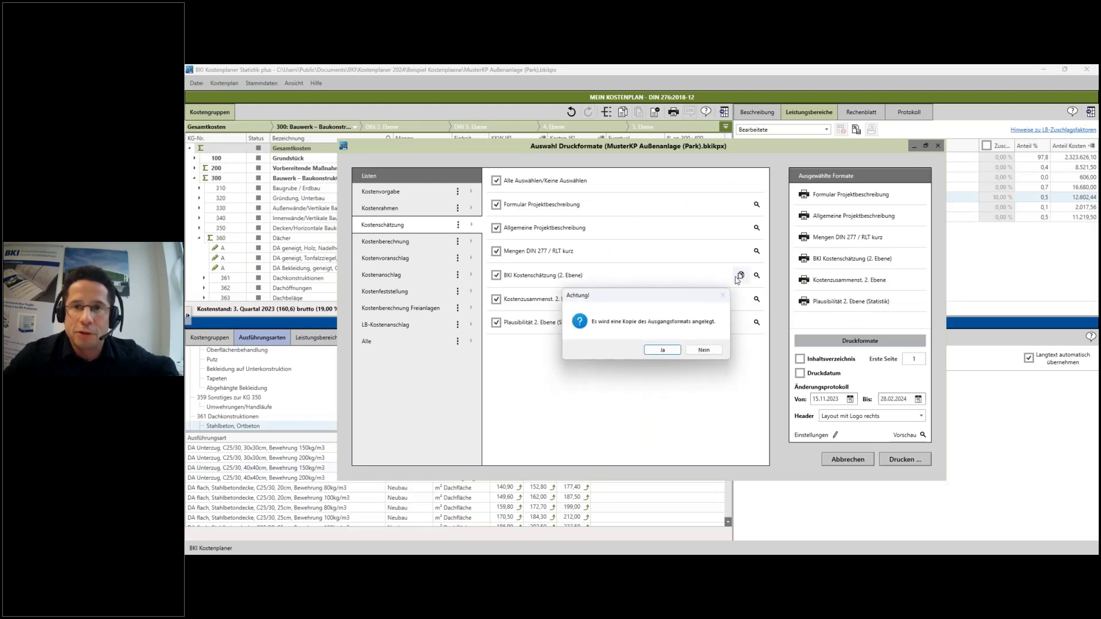
click(652, 344)
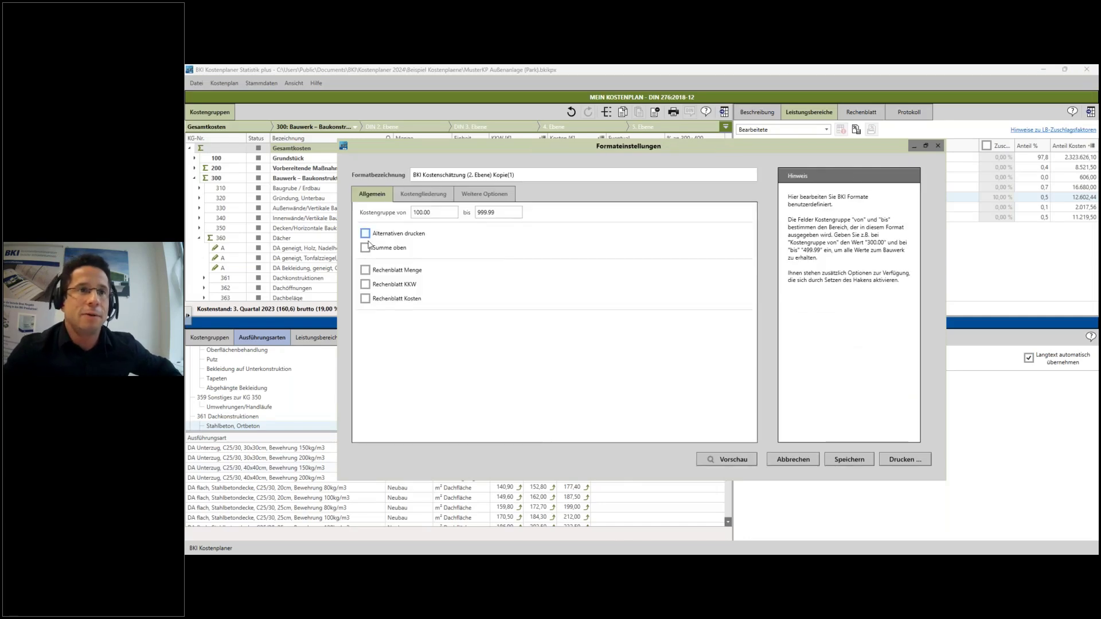
click(367, 235)
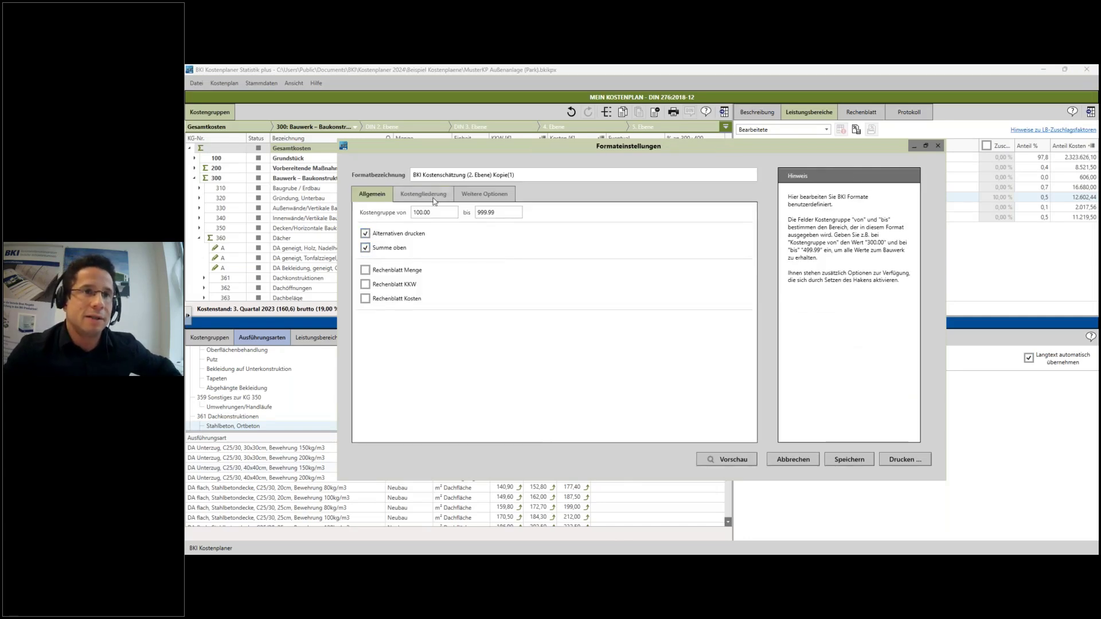
Step: Include KG-Nummer, KG-Bezeichnung, Menge, Einheit and Kosten for the Eingabeebene in the copied format's Kostengliederung
click(434, 198)
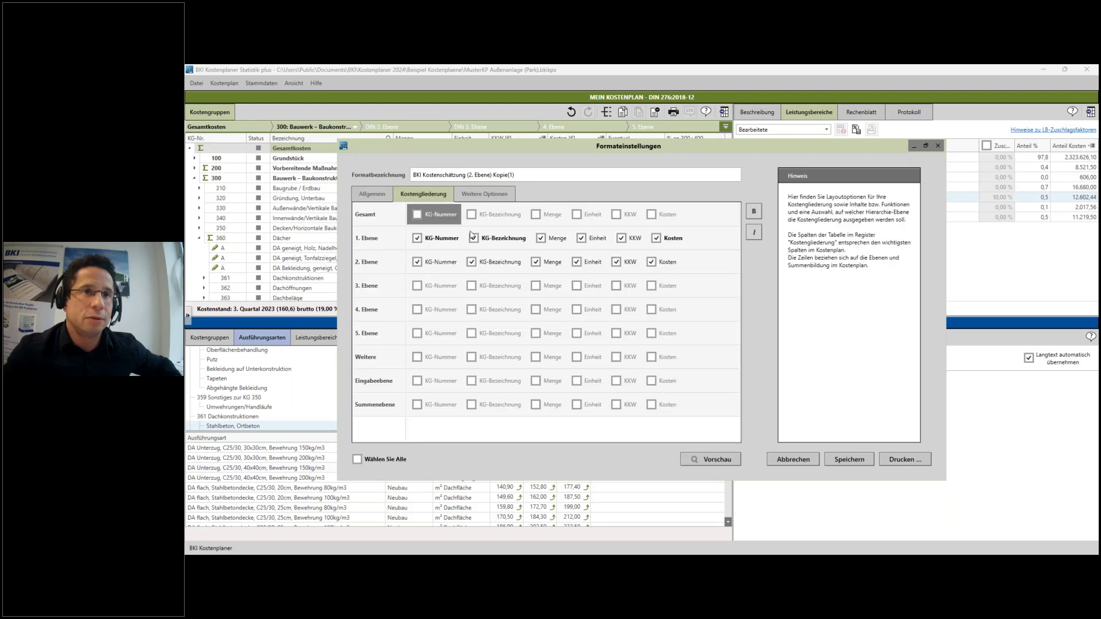
click(417, 380)
click(471, 381)
click(536, 381)
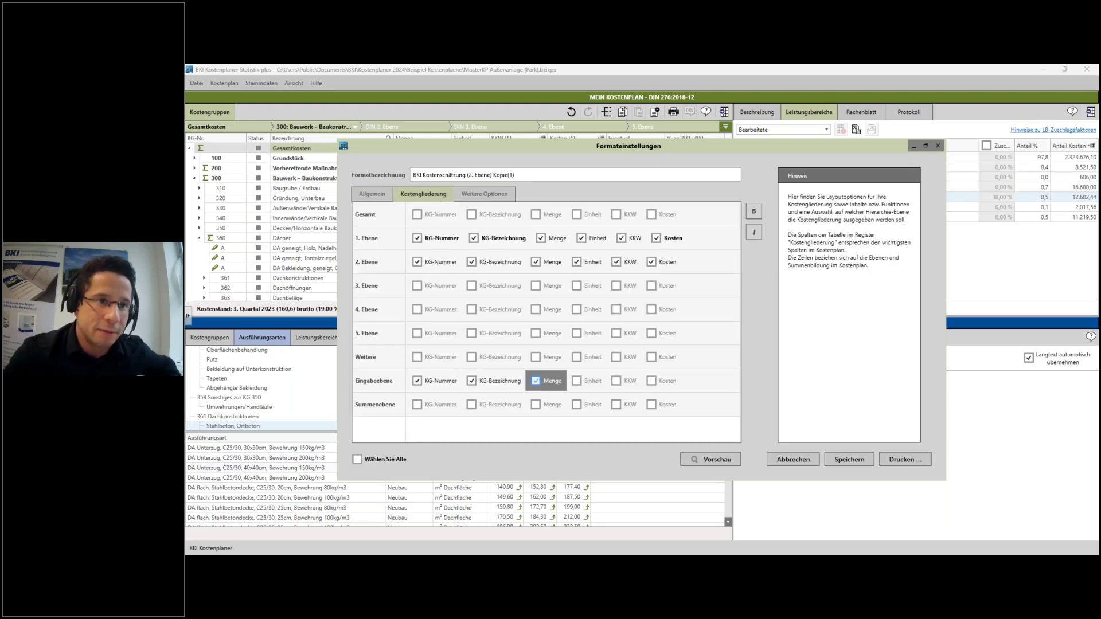
click(576, 381)
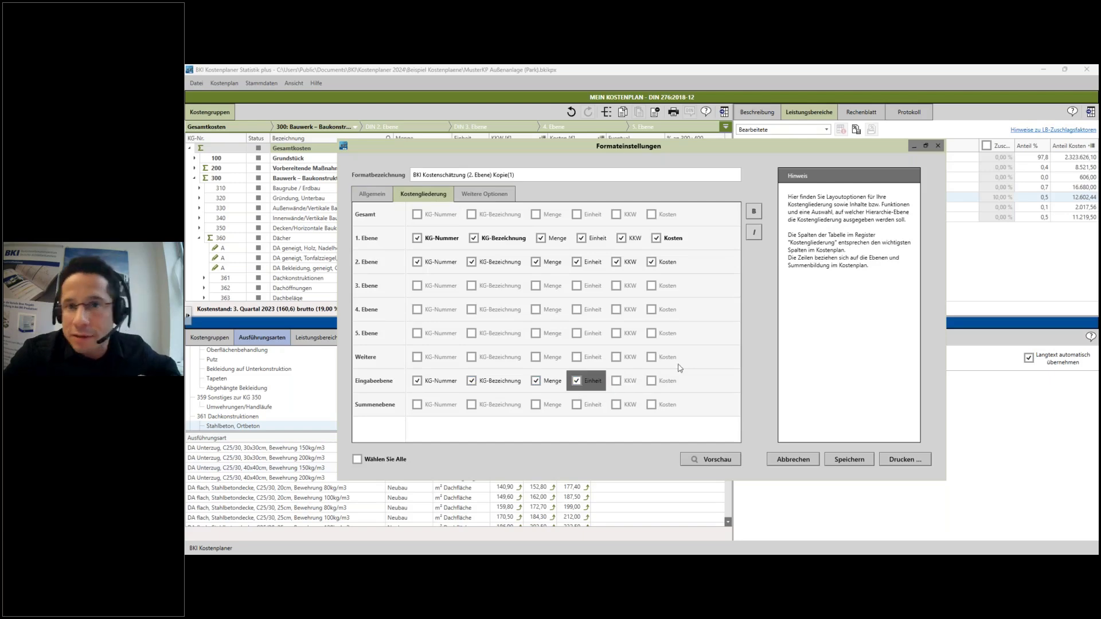
click(654, 381)
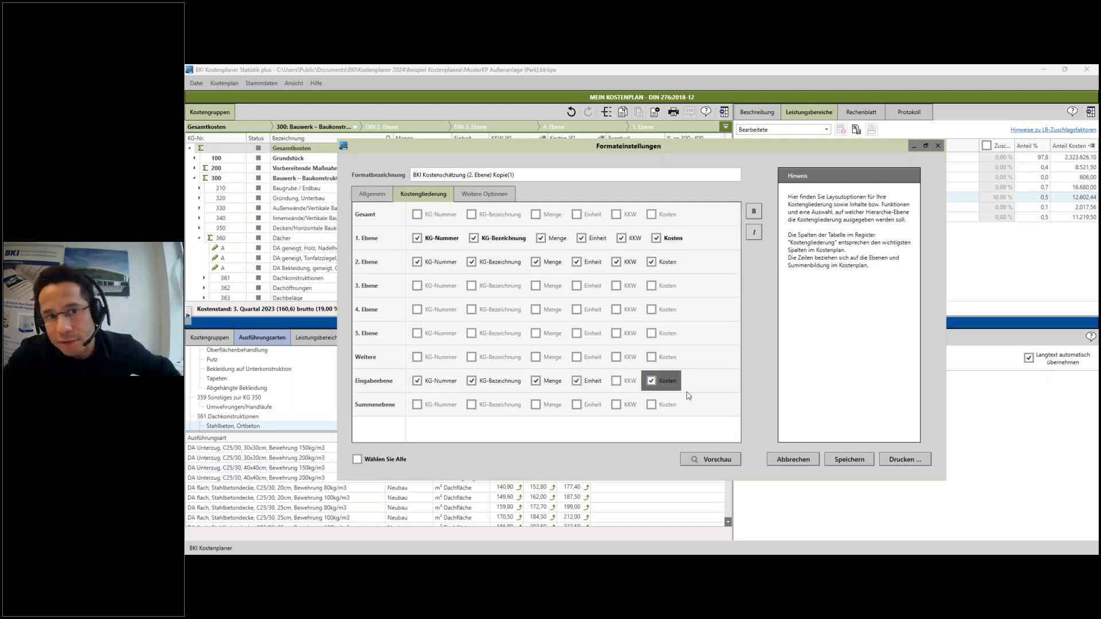
Step: Preview the copied Kostenschätzung format, examine the Eingabeebene entries under 360 Dächer and 580 Wasserflächen, and return to the print format selection
click(717, 460)
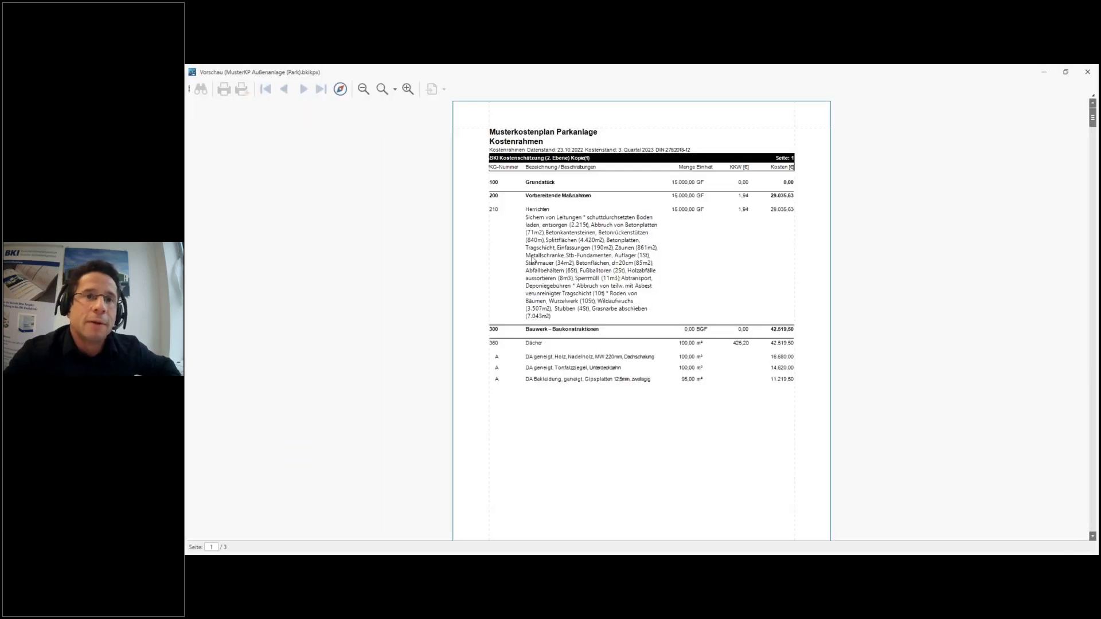
scroll(574, 236, down, 3)
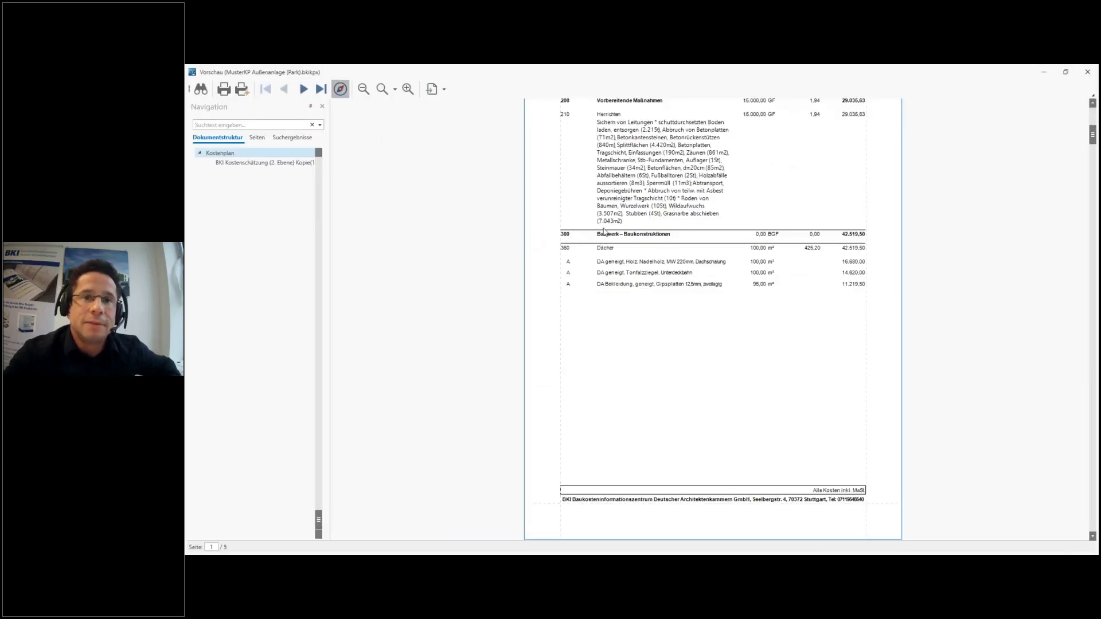
scroll(604, 231, down, 15)
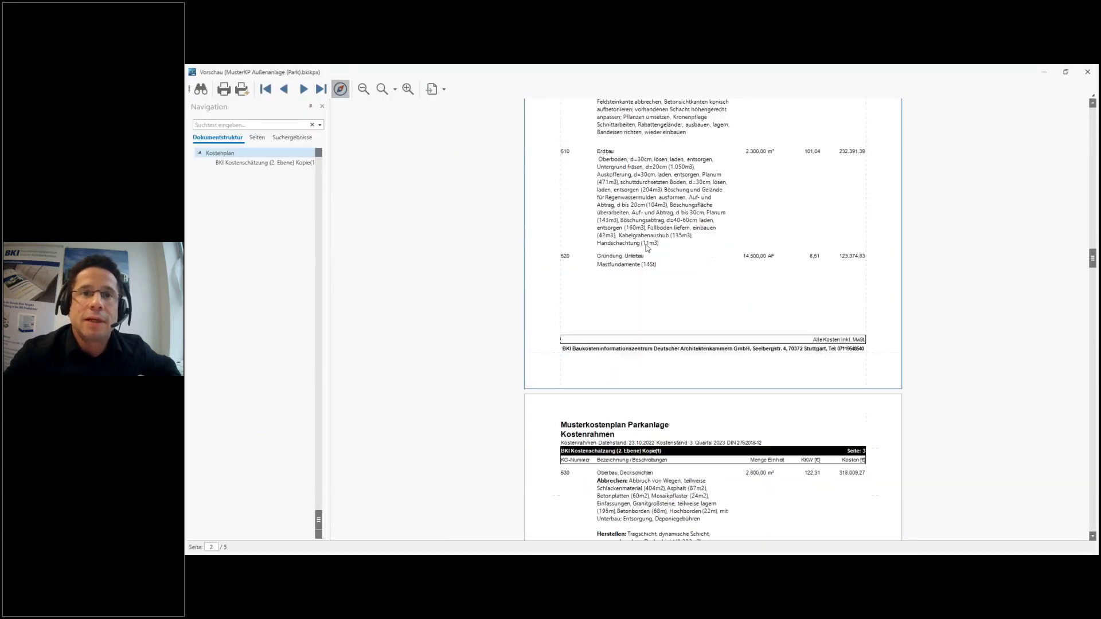
scroll(647, 248, down, 20)
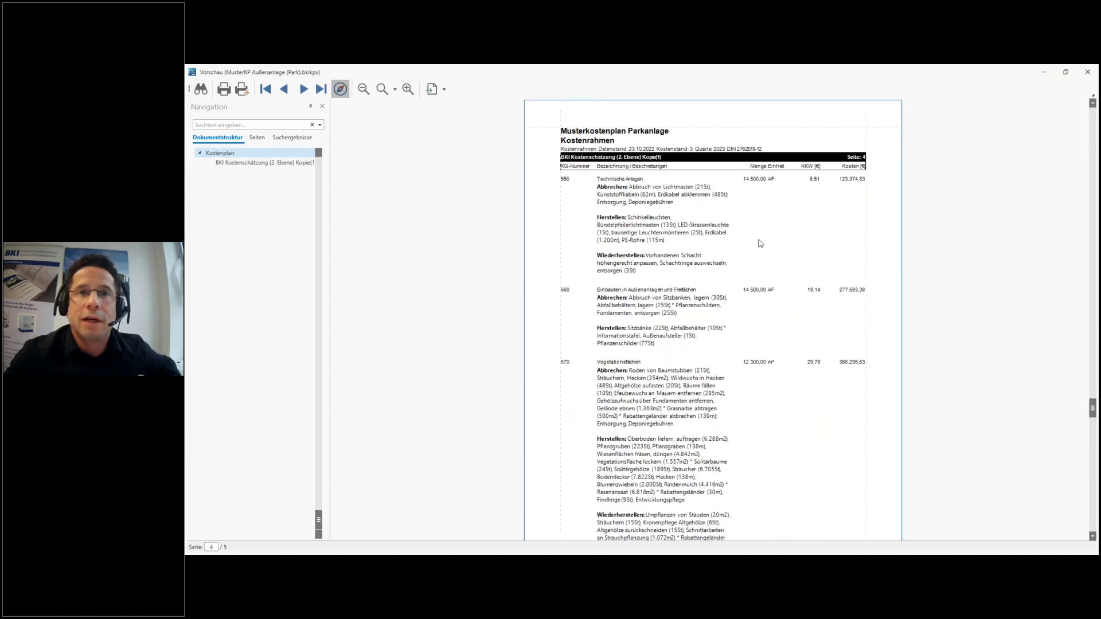
scroll(761, 243, down, 8)
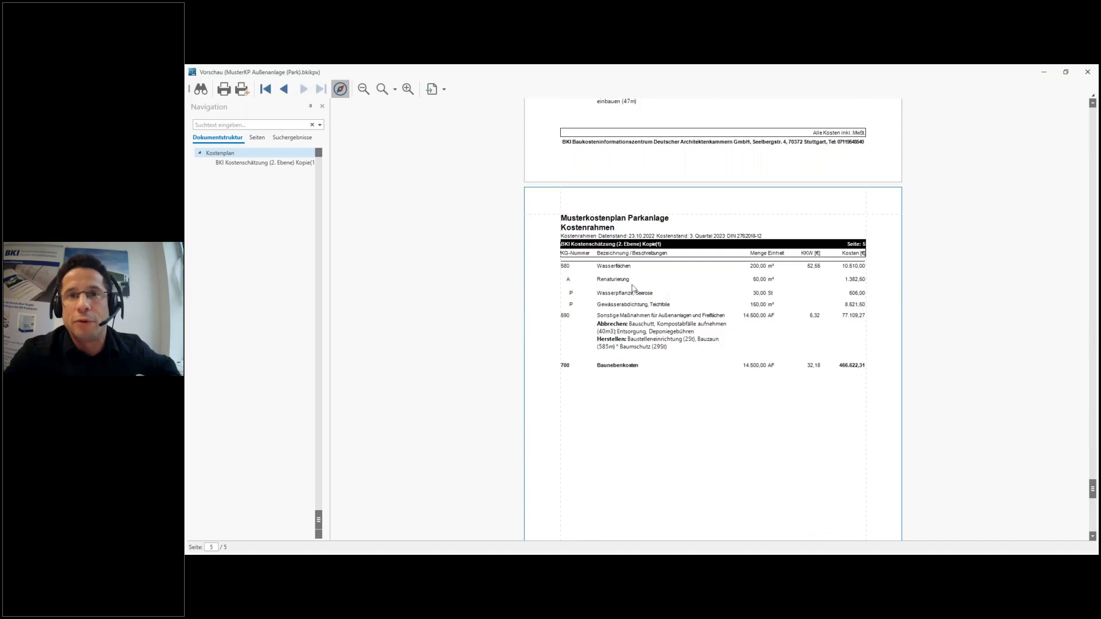
scroll(631, 290, up, 2)
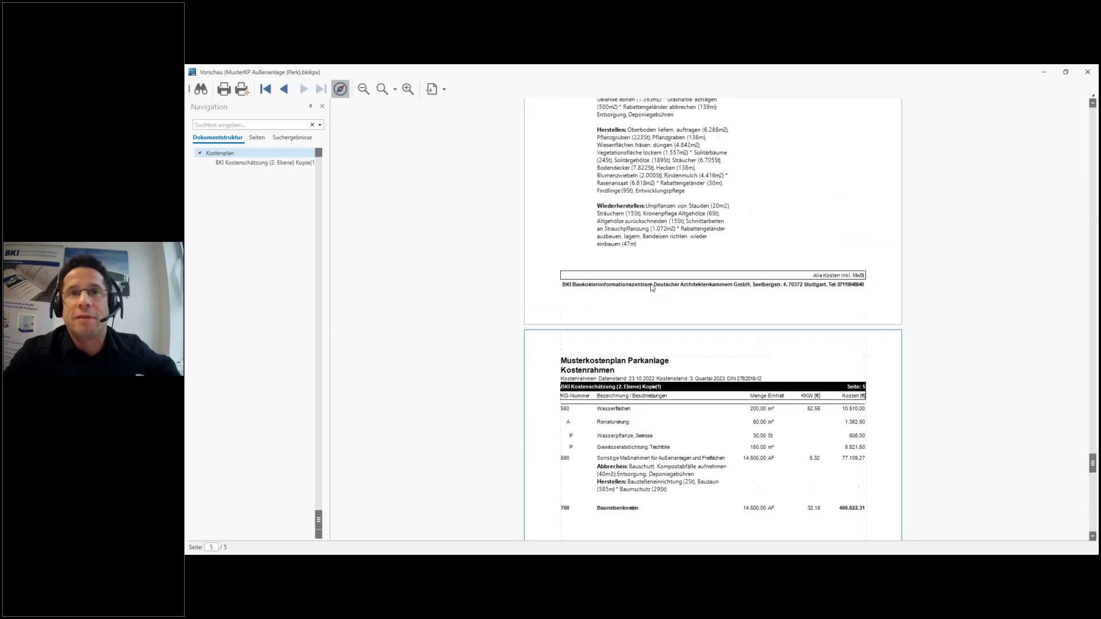
scroll(660, 289, down, 2)
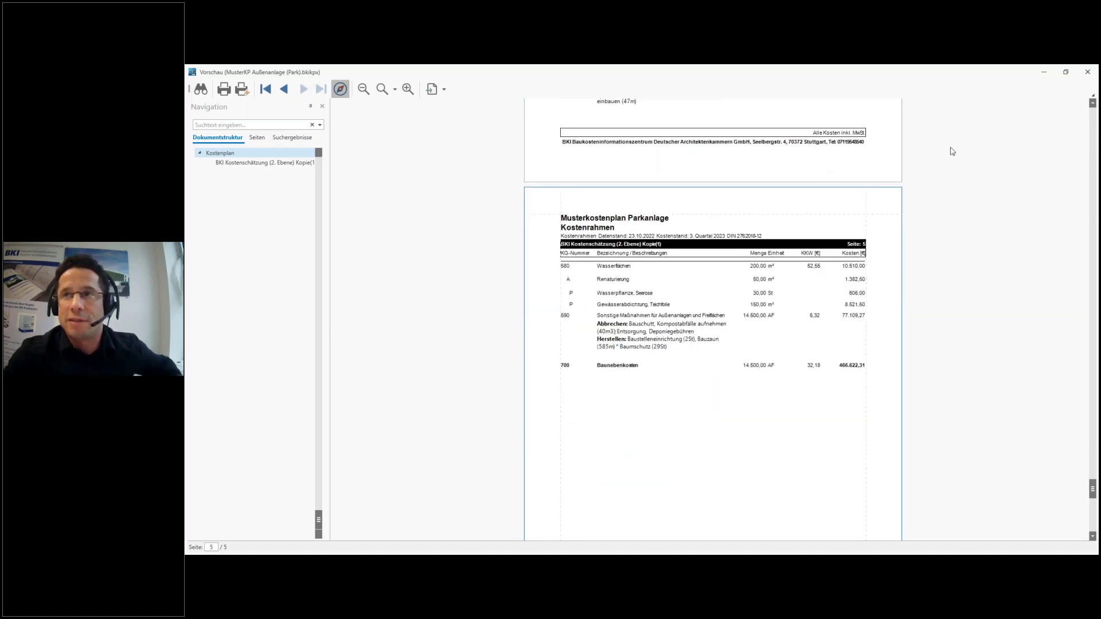
click(1089, 72)
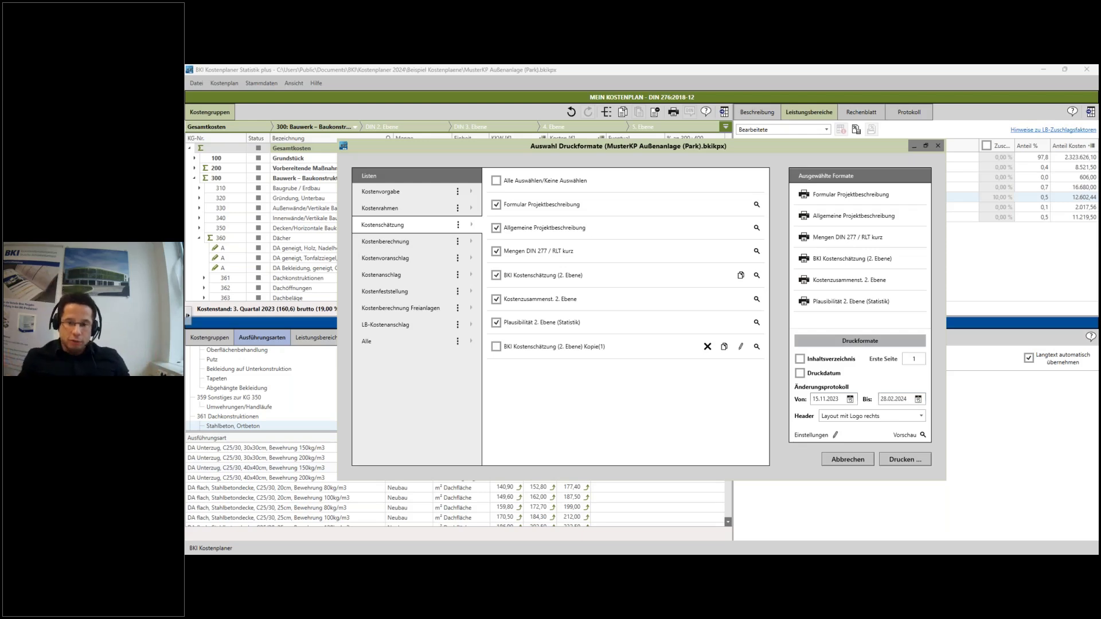